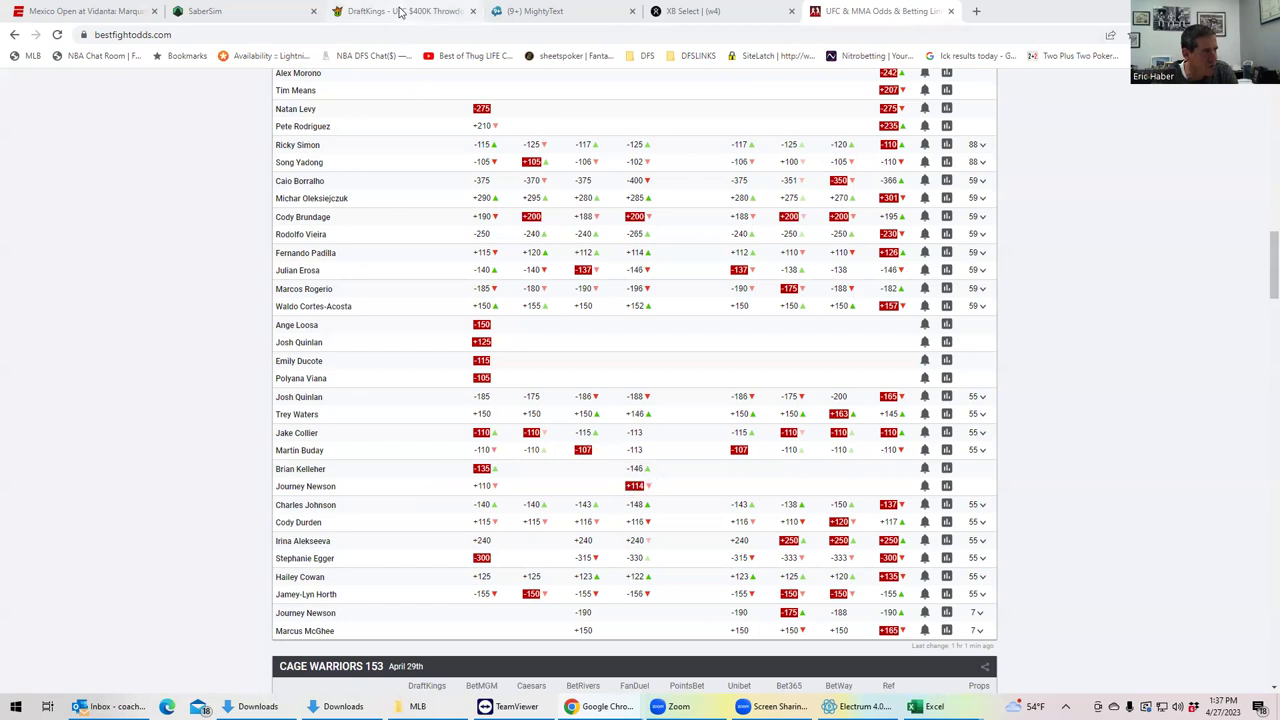
Compare the fighter salaries in the DraftKings UFC $400K Throwdown contest with the betting odds on BestFightOdds
click(403, 11)
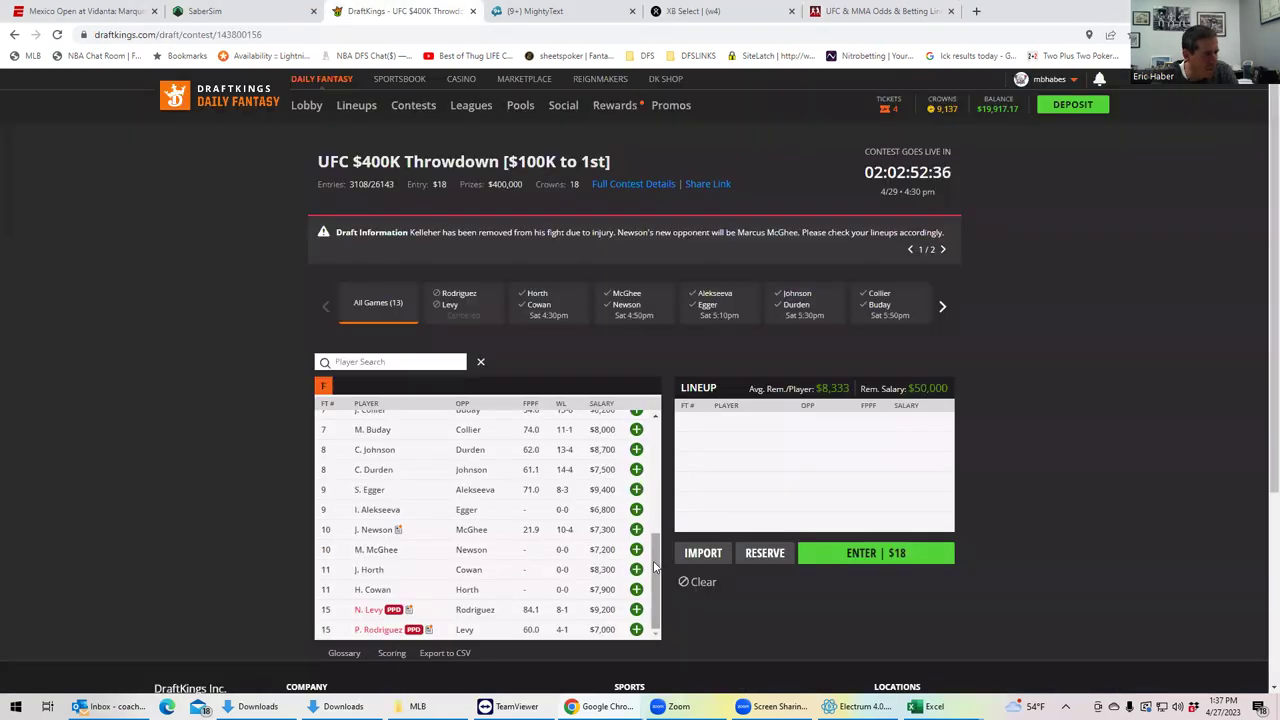
scroll(560, 500, up, 5)
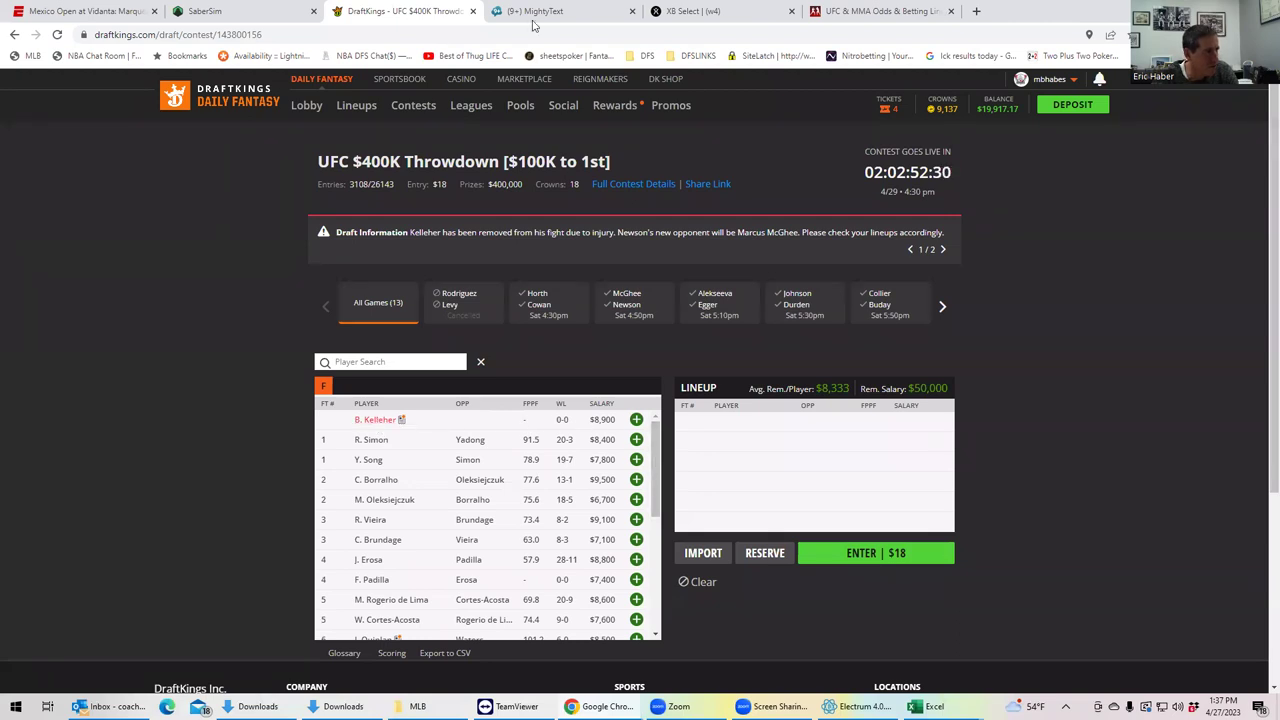
click(872, 14)
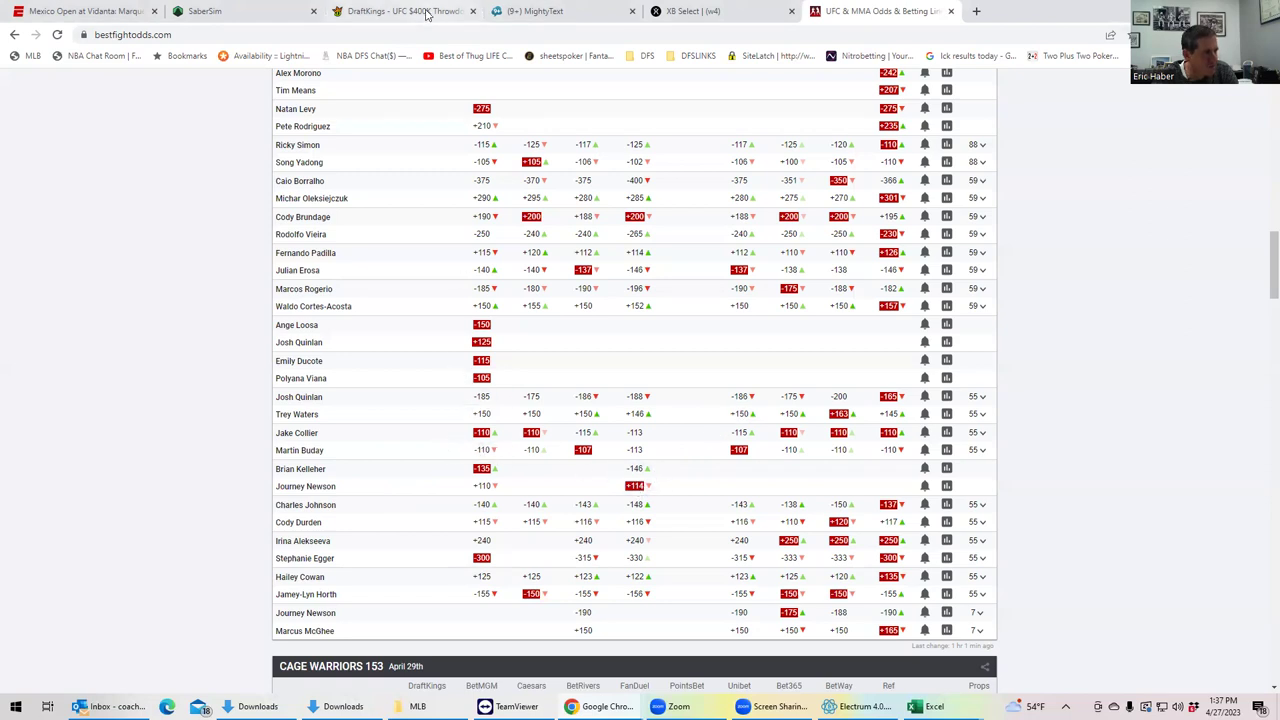
click(405, 11)
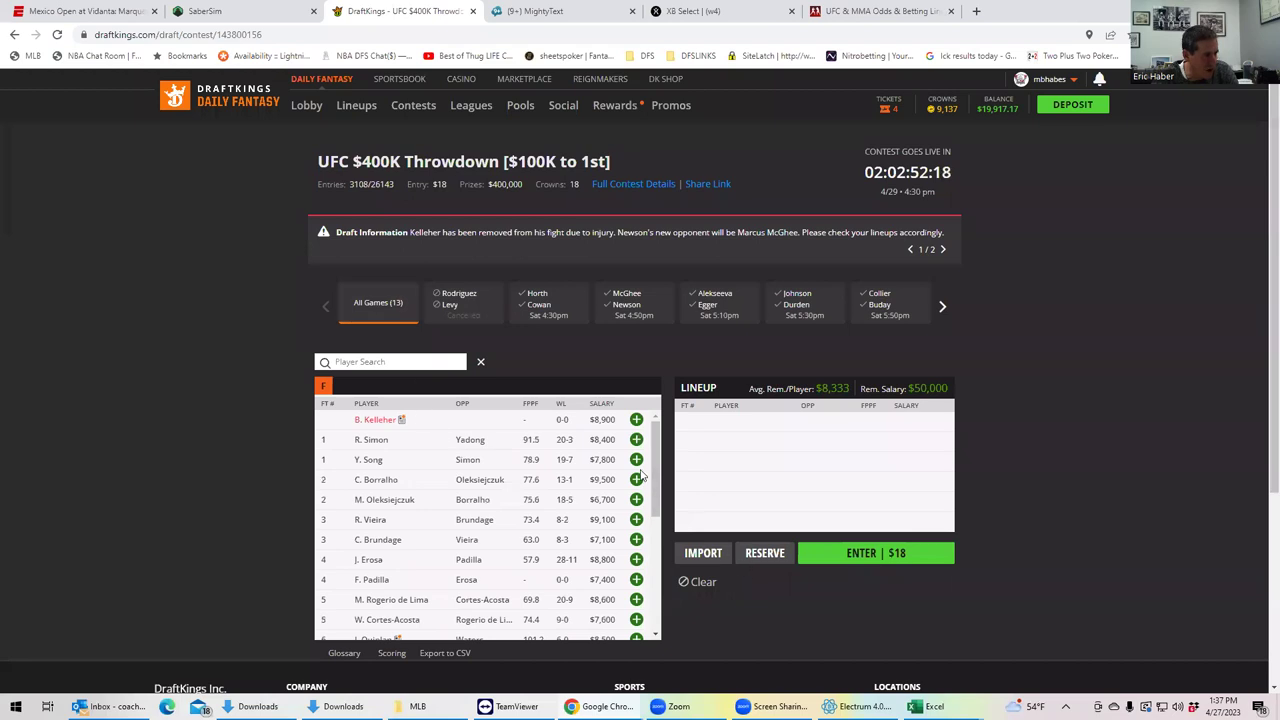
View Marcus McGhee's player card from near the end of the DraftKings fighter list, and close it
drag(655, 475, 655, 608)
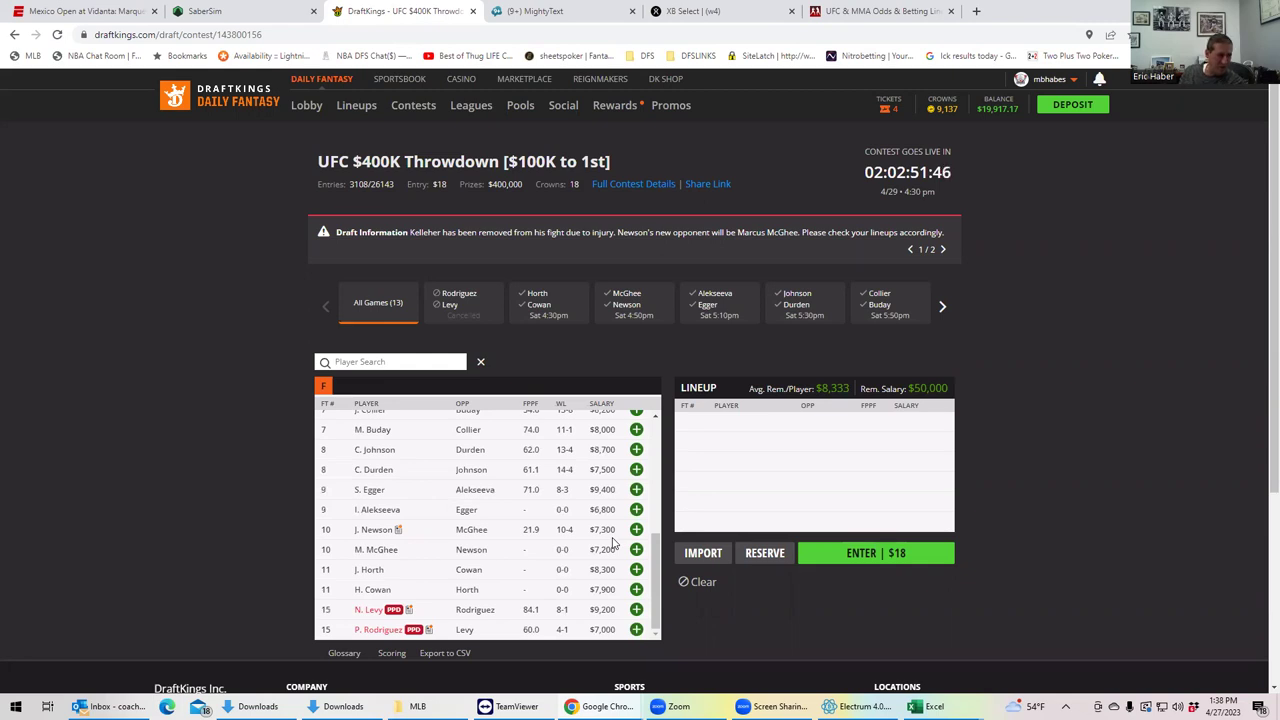
click(380, 551)
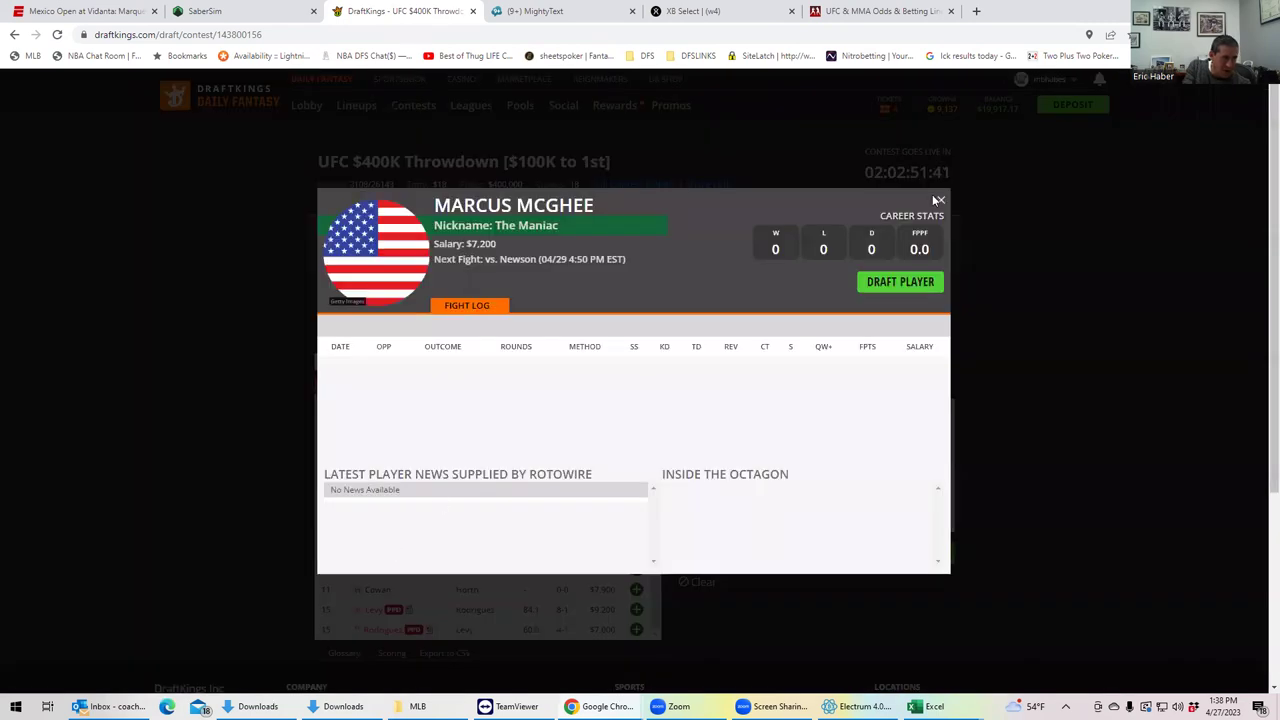
click(941, 204)
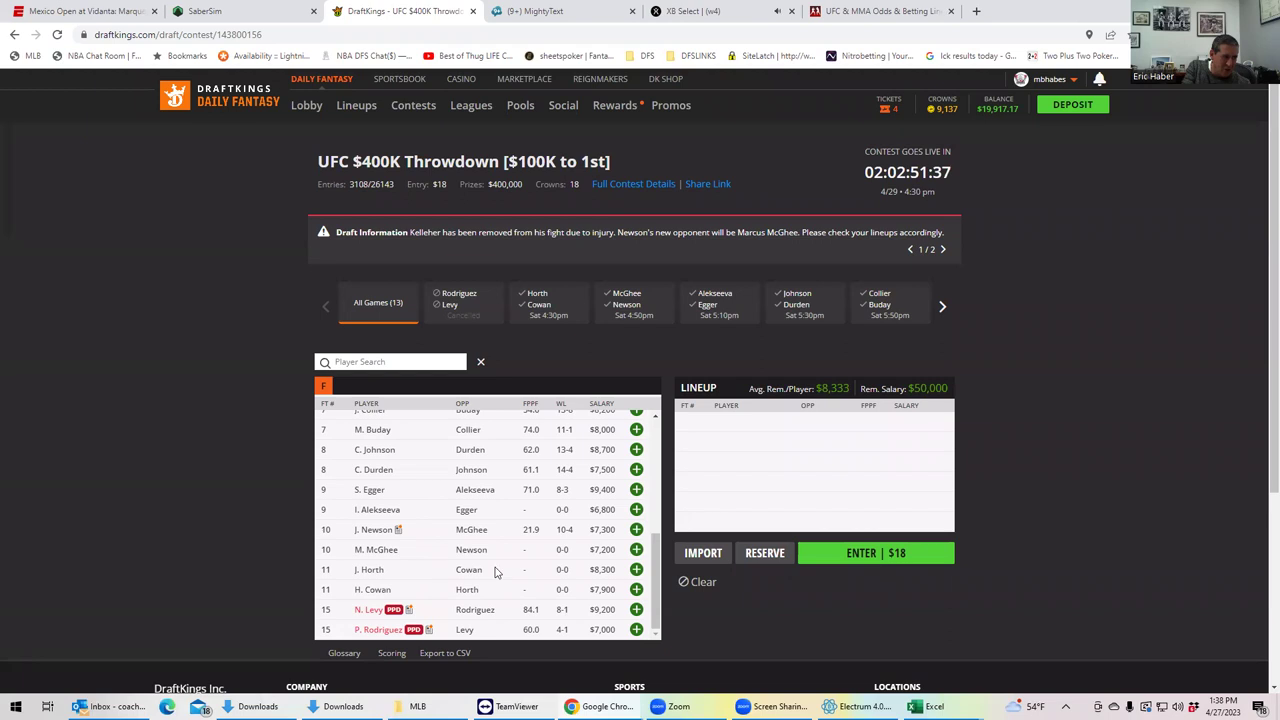
Switch to XB Select and mute the Keeneland race video
click(762, 17)
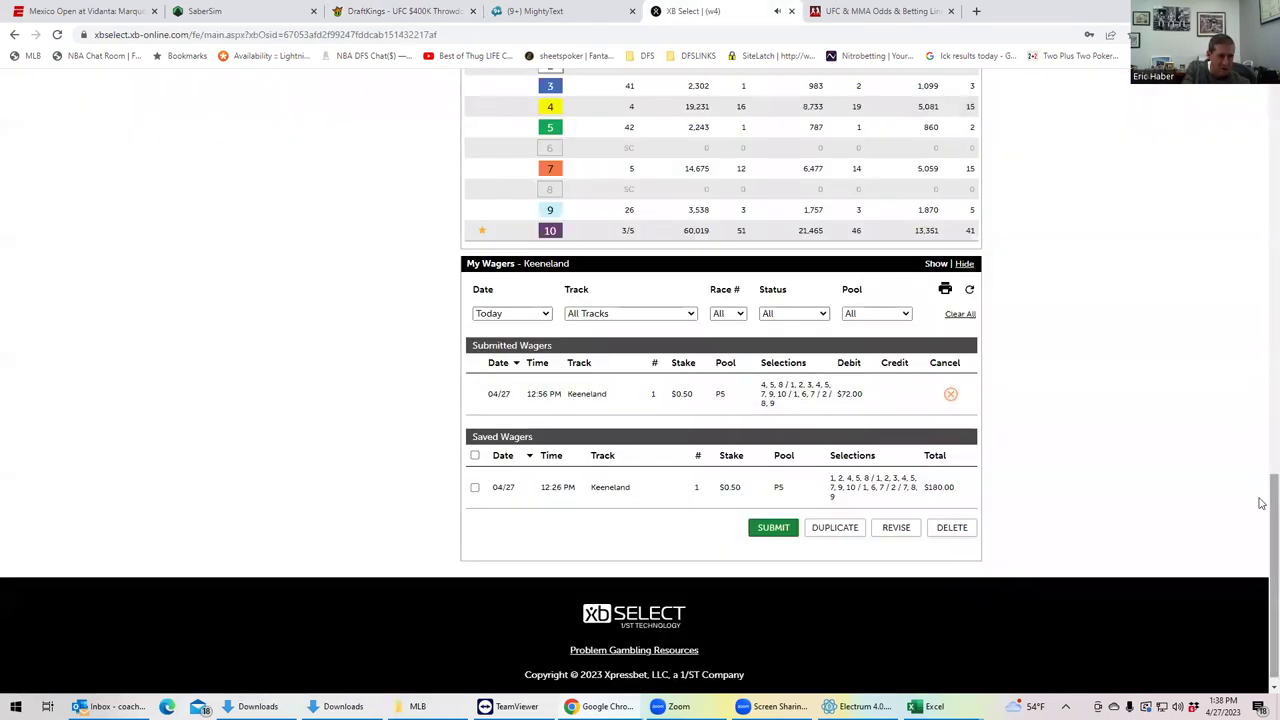
drag(1268, 497, 1262, 357)
scroll(626, 334, up, 1)
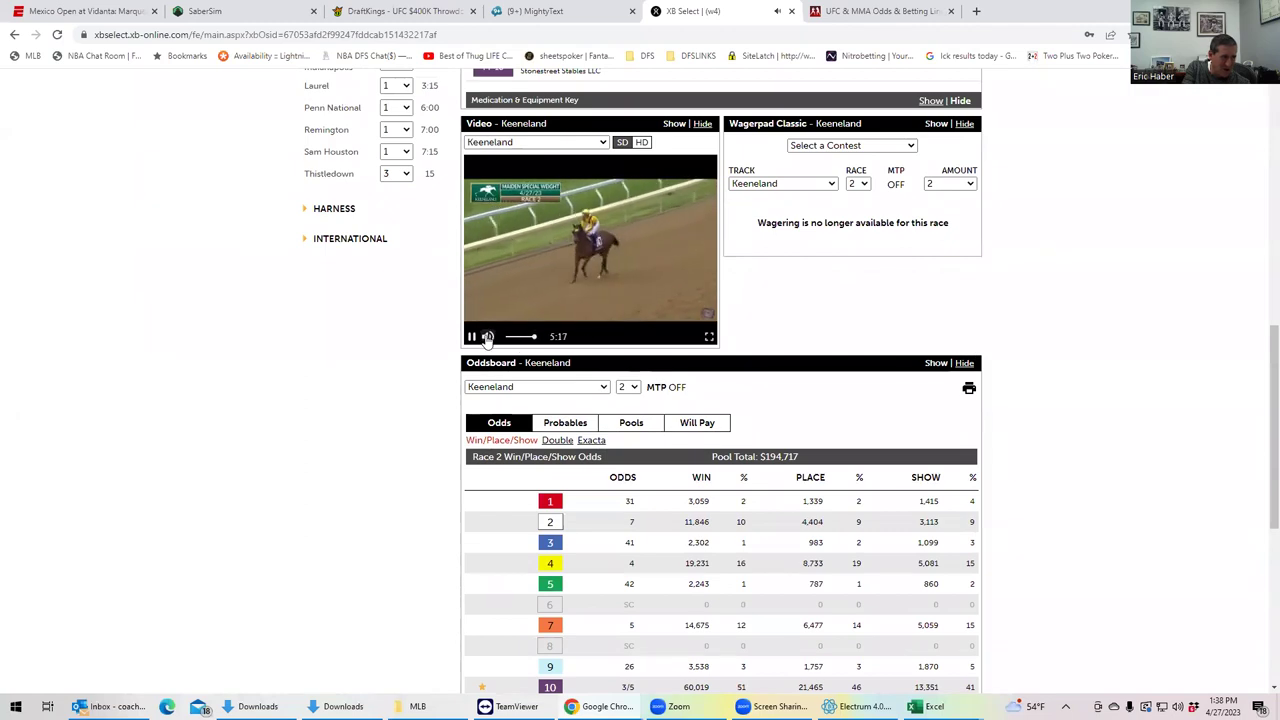
Check the Newson–McGhee odds on BestFightOdds against their DraftKings salaries and add J. Newson to the lineup
click(825, 17)
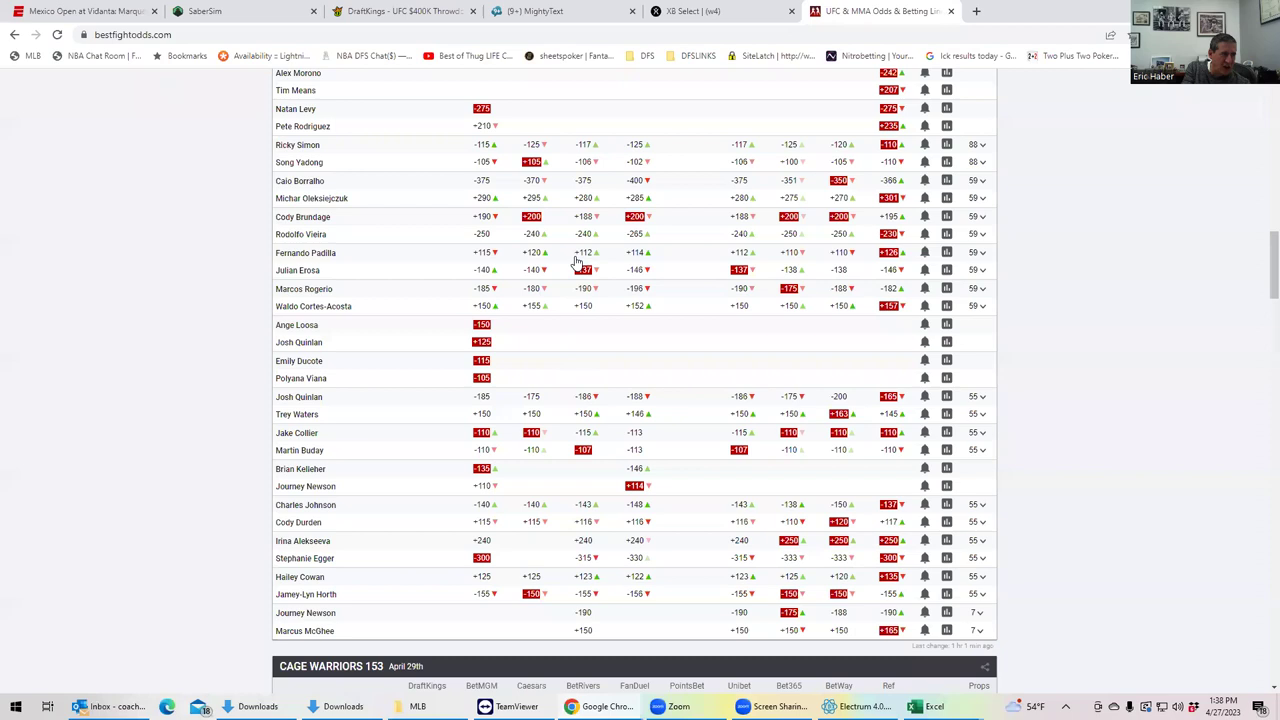
click(405, 11)
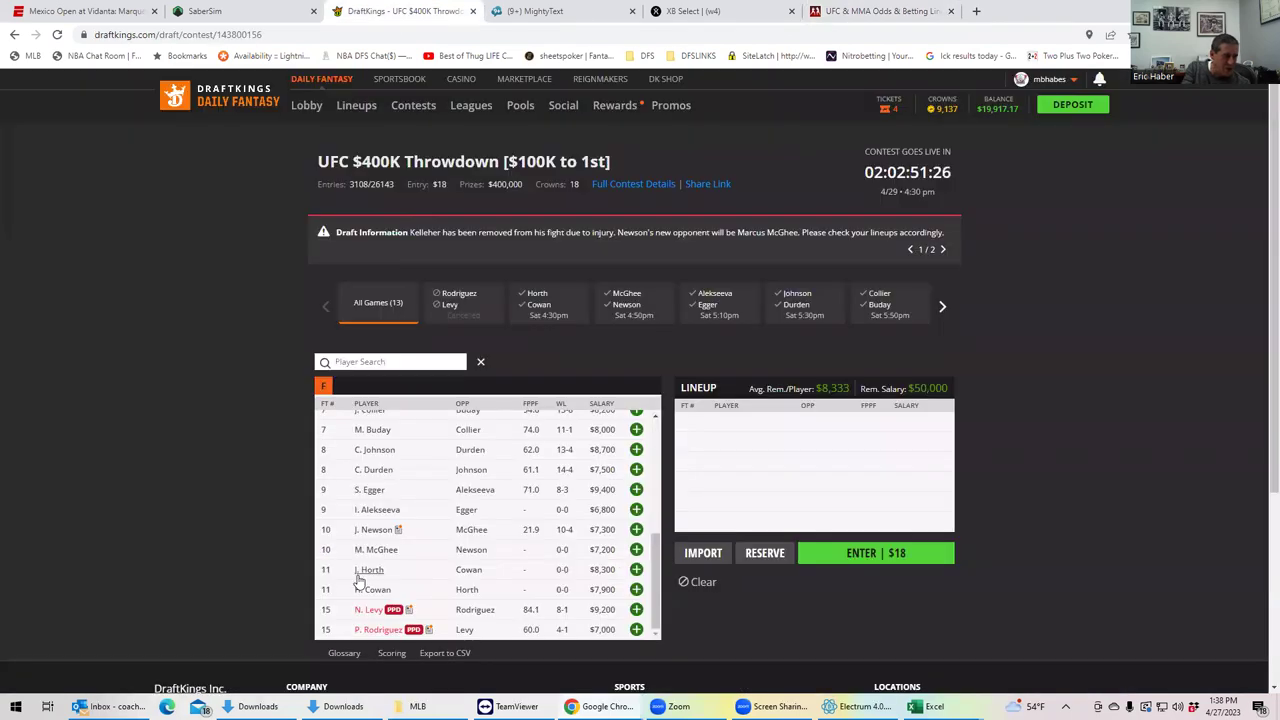
click(864, 17)
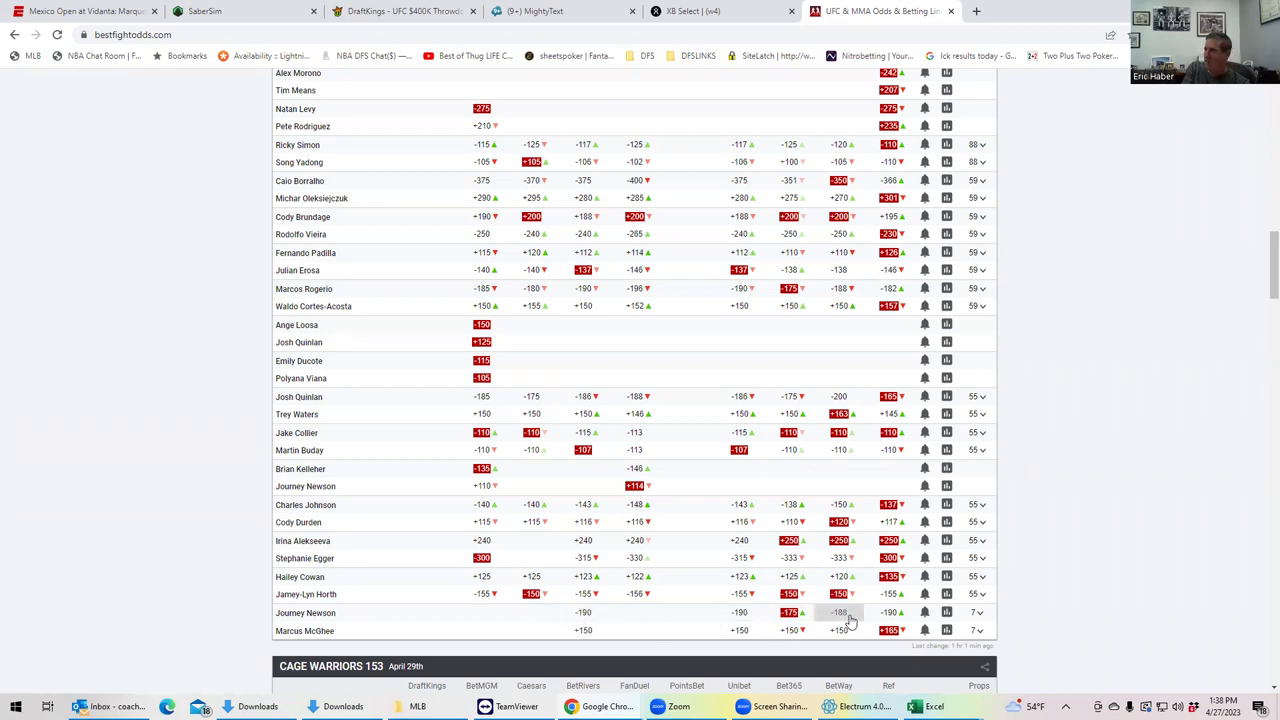
click(400, 13)
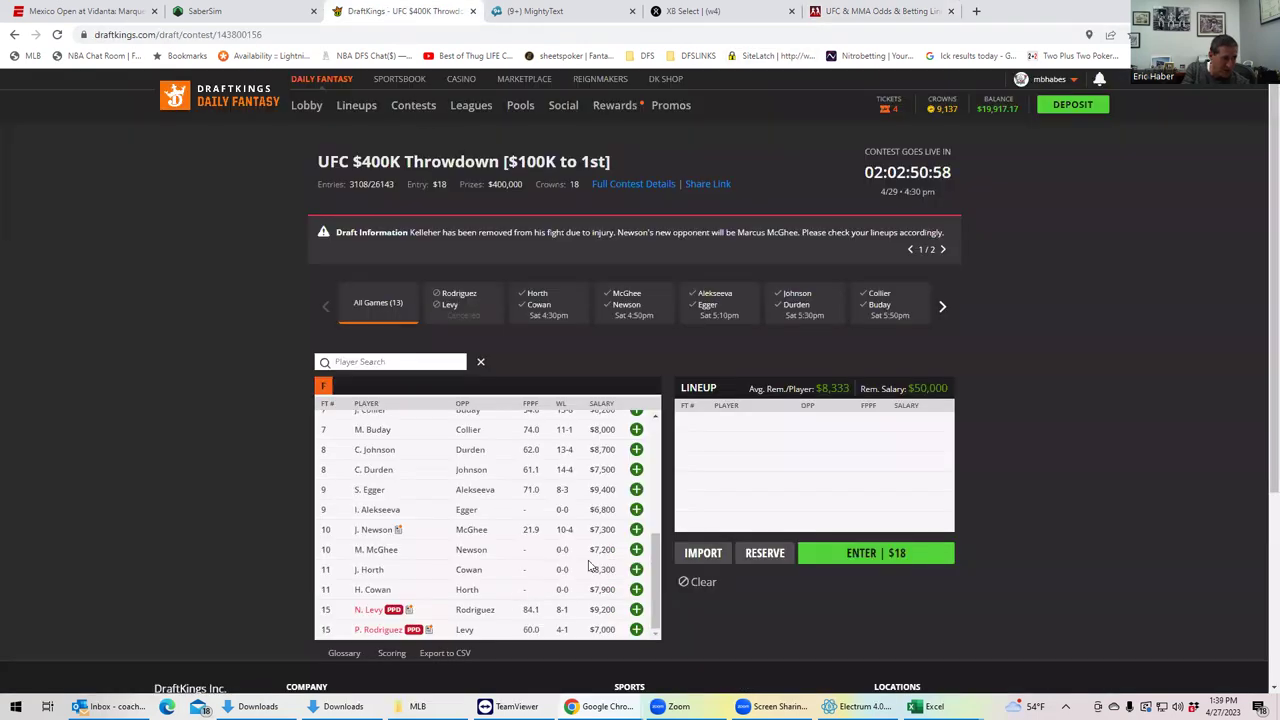
click(636, 529)
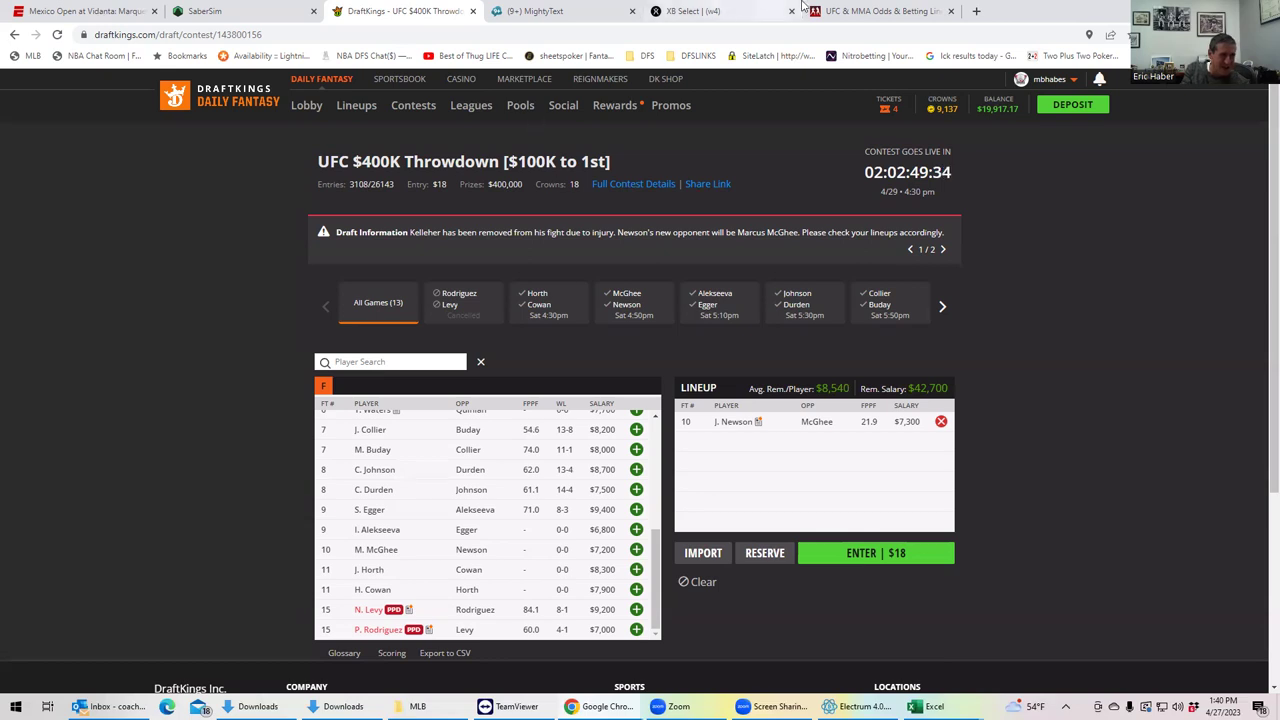
Expand the prop bets for the Journey Newson vs Marcus McGhee fight on BestFightOdds and examine their odds
click(852, 14)
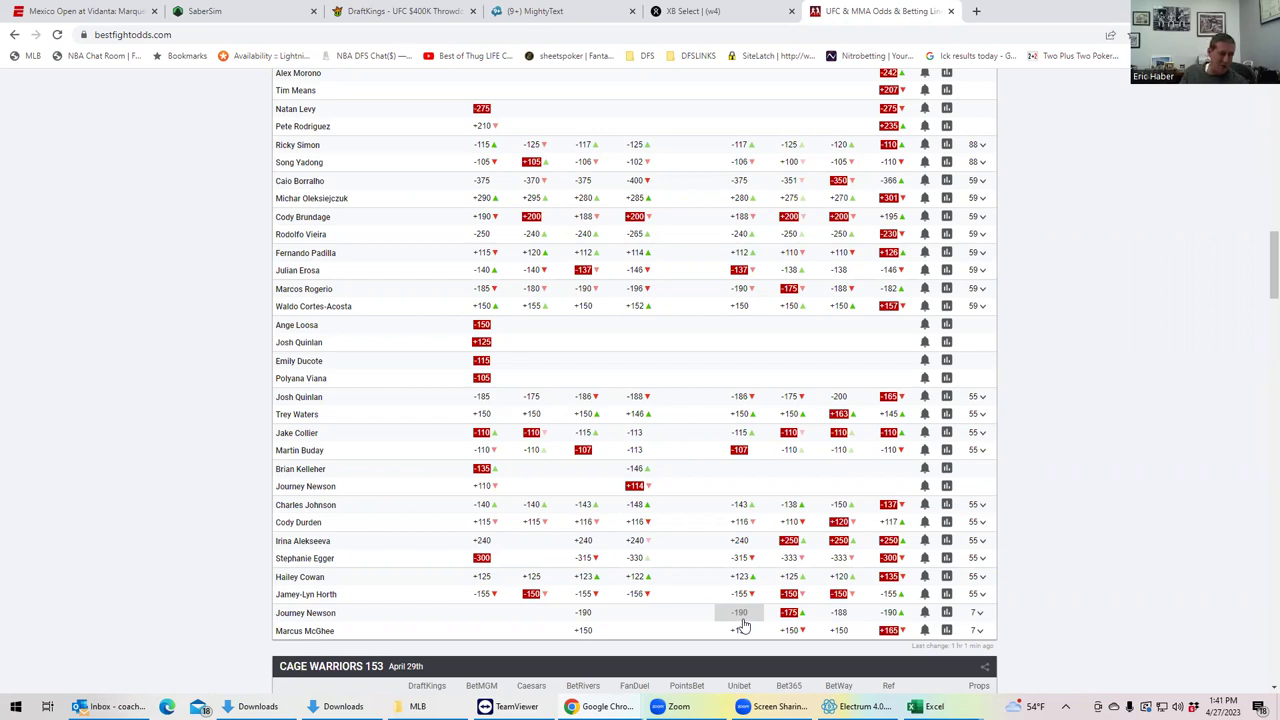
click(981, 618)
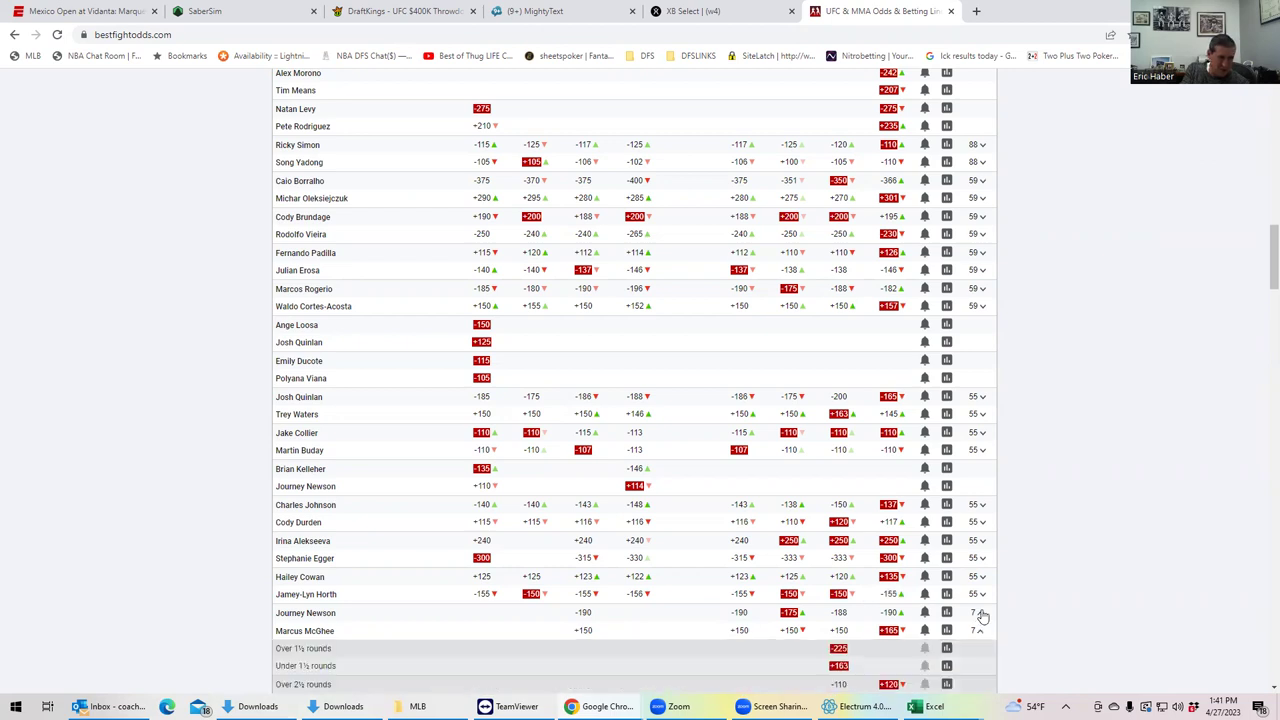
scroll(655, 651, down, 2)
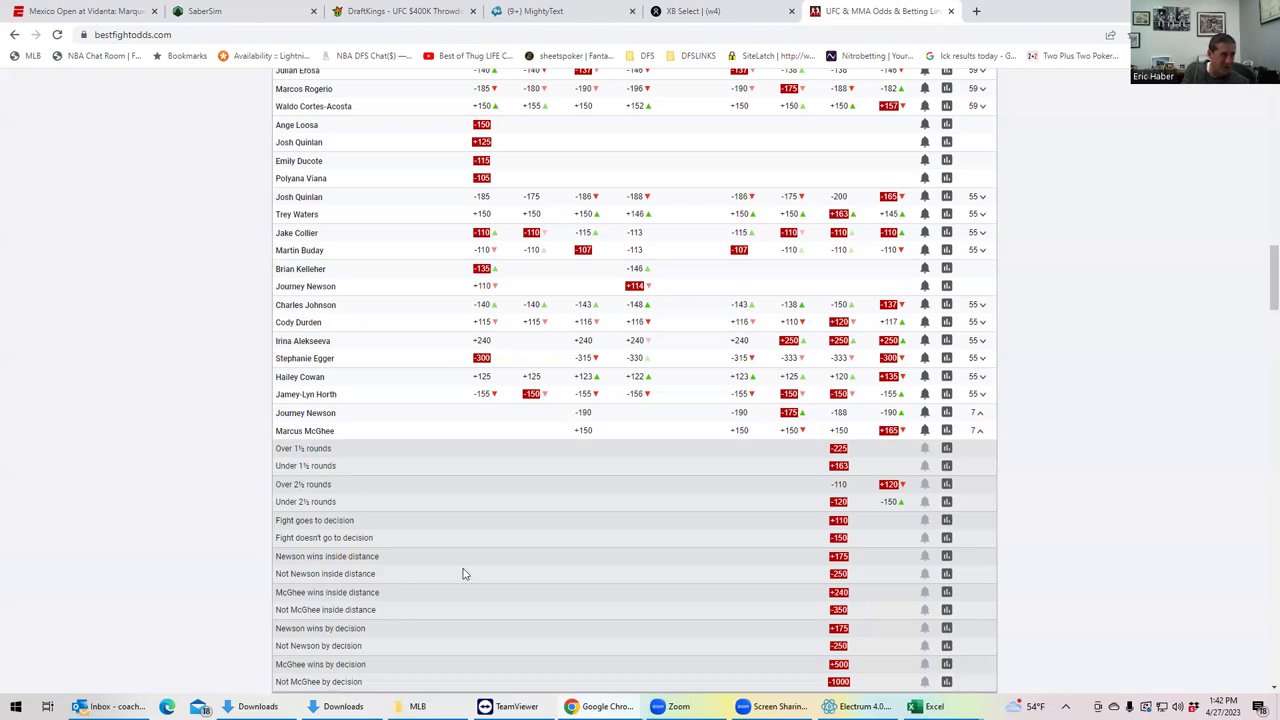
Return to the DraftKings contest and add M. McGhee to the lineup
click(370, 10)
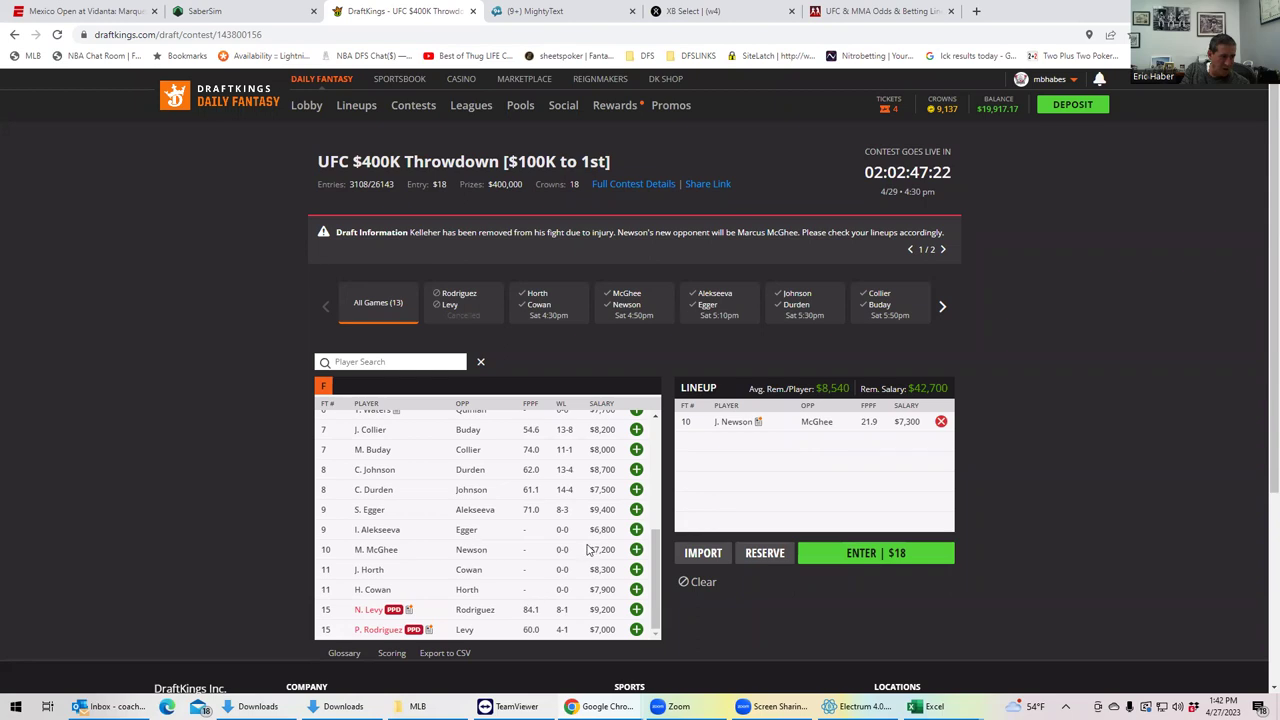
click(636, 549)
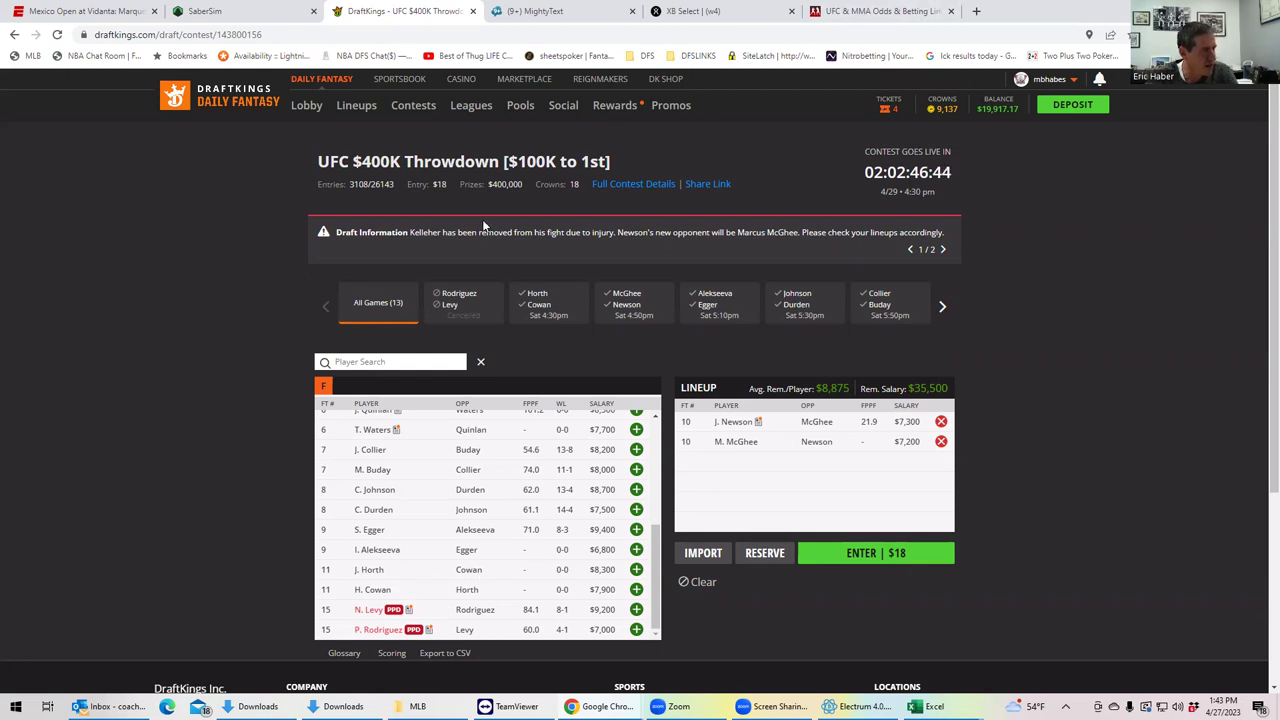
Collapse the Newson–McGhee props on BestFightOdds and check Horth's and Cowan's salaries on DraftKings
click(841, 12)
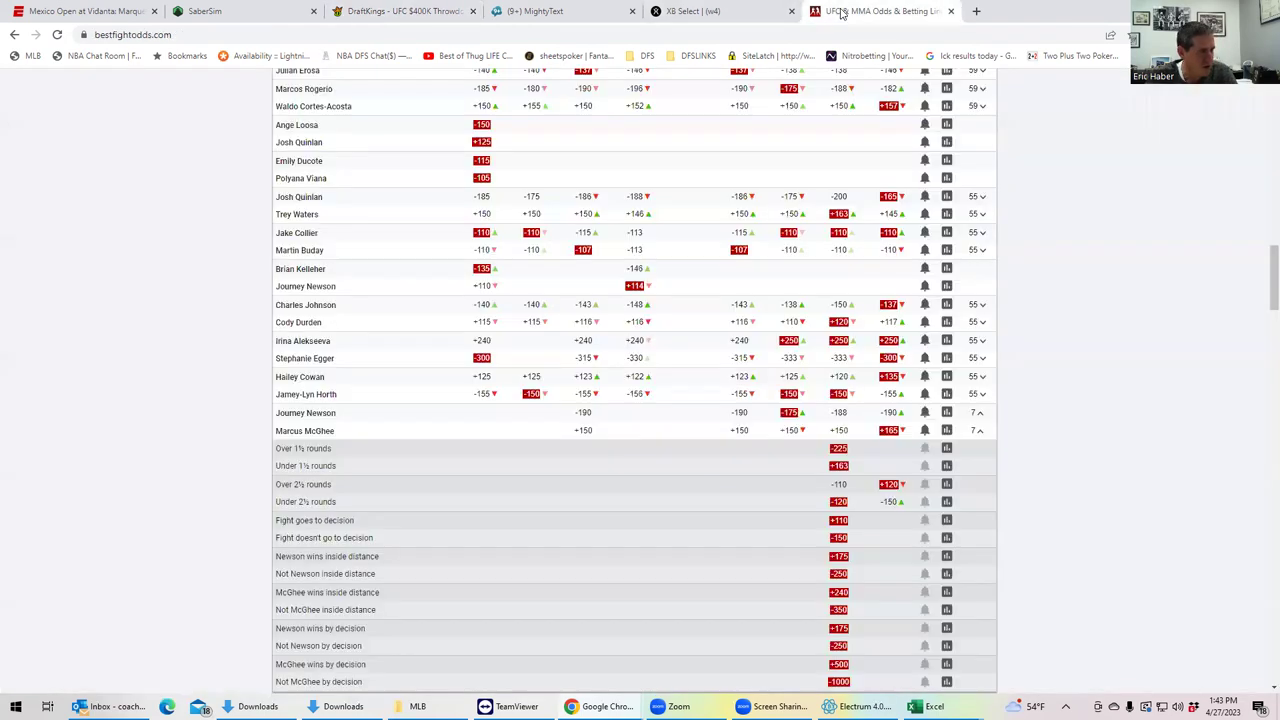
click(978, 434)
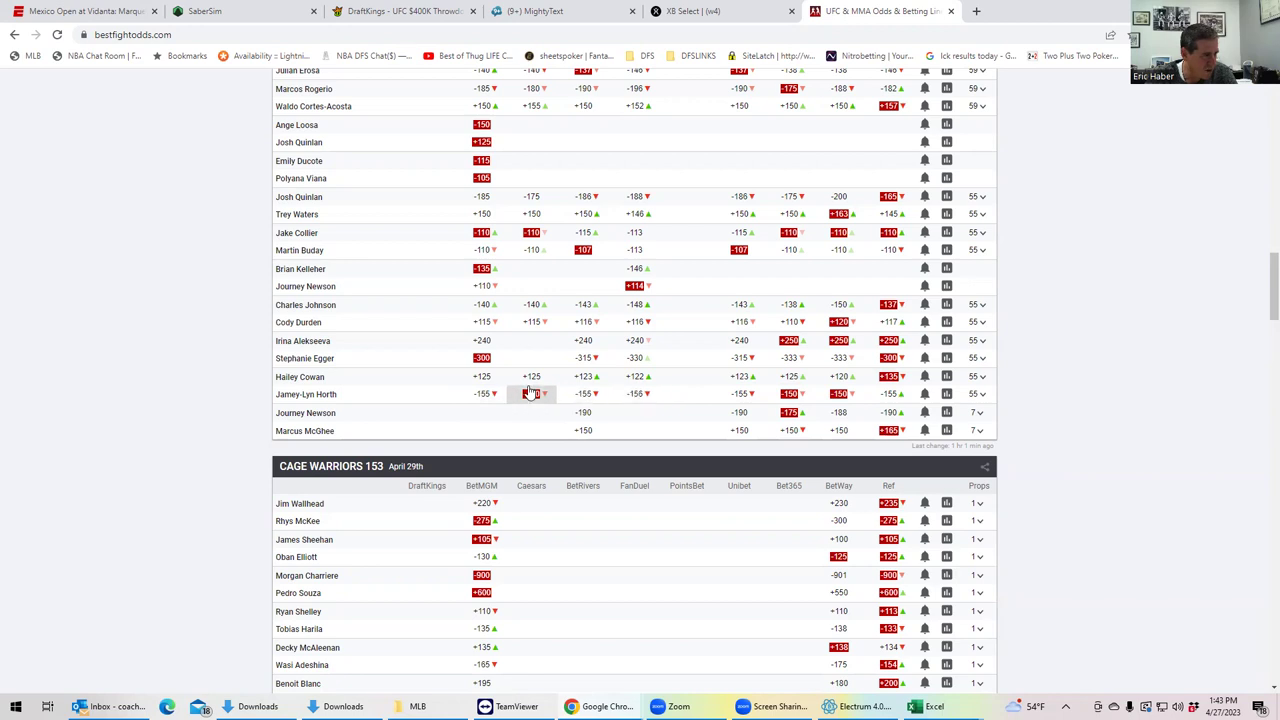
key(ctrl+3)
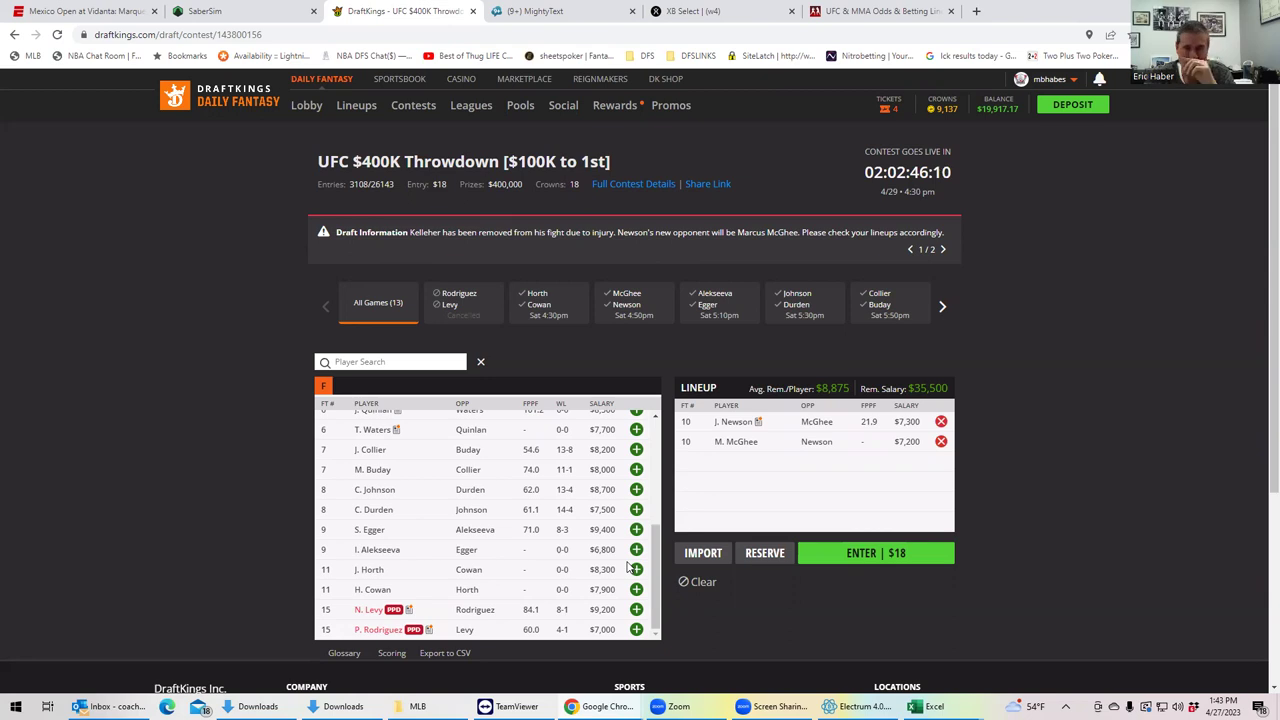
mouse_move(601, 83)
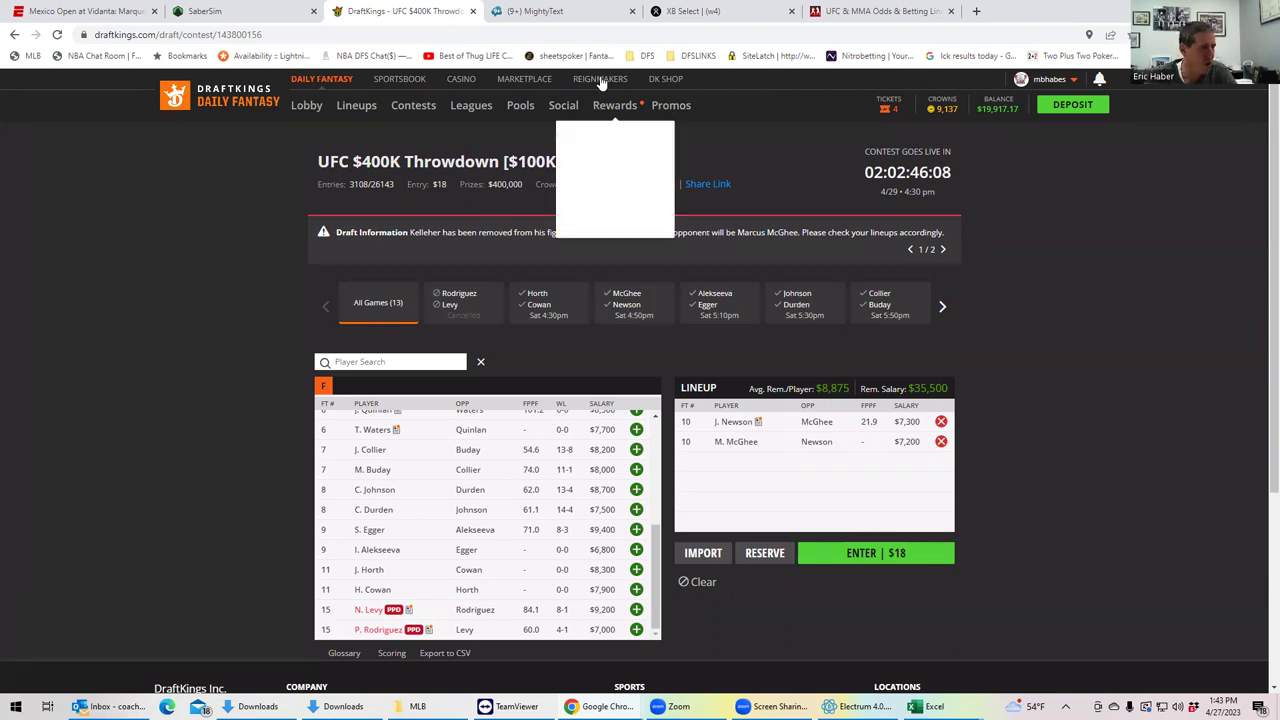
Examine the Hailey Cowan vs Jamey-Lyn Horth prop odds on BestFightOdds, including inside-distance and decision wins, and collapse them
click(835, 14)
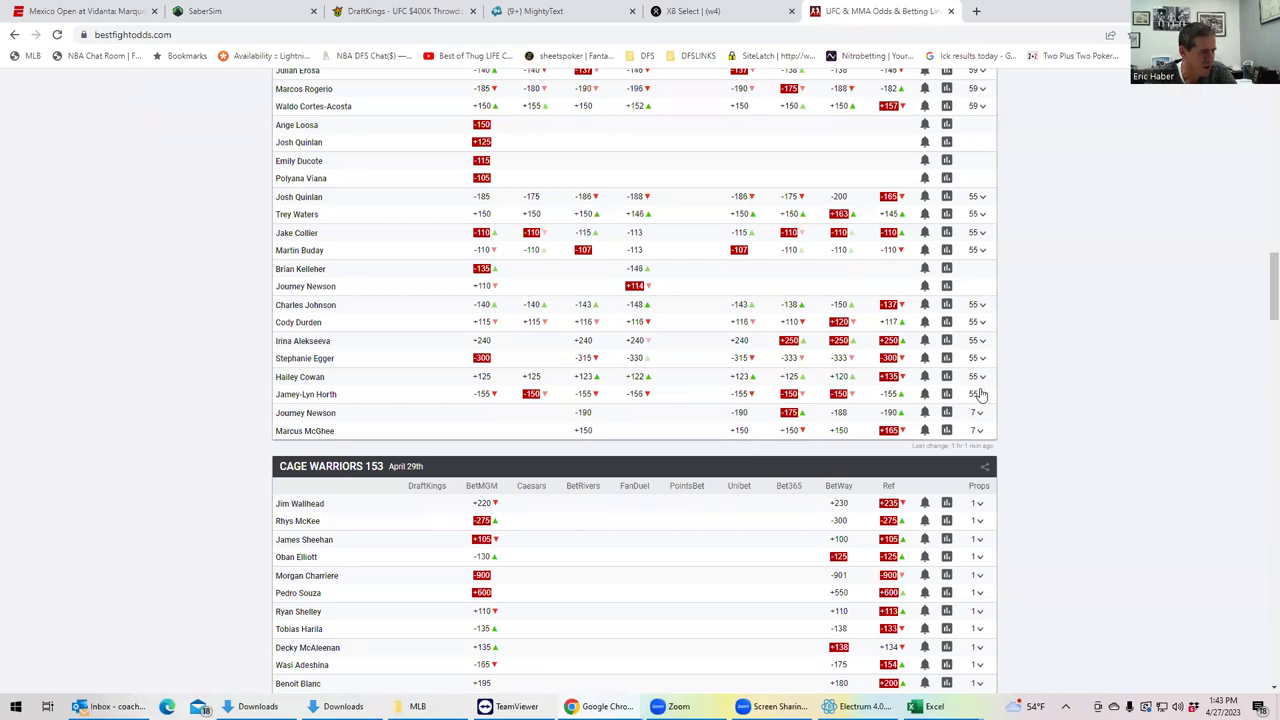
click(983, 396)
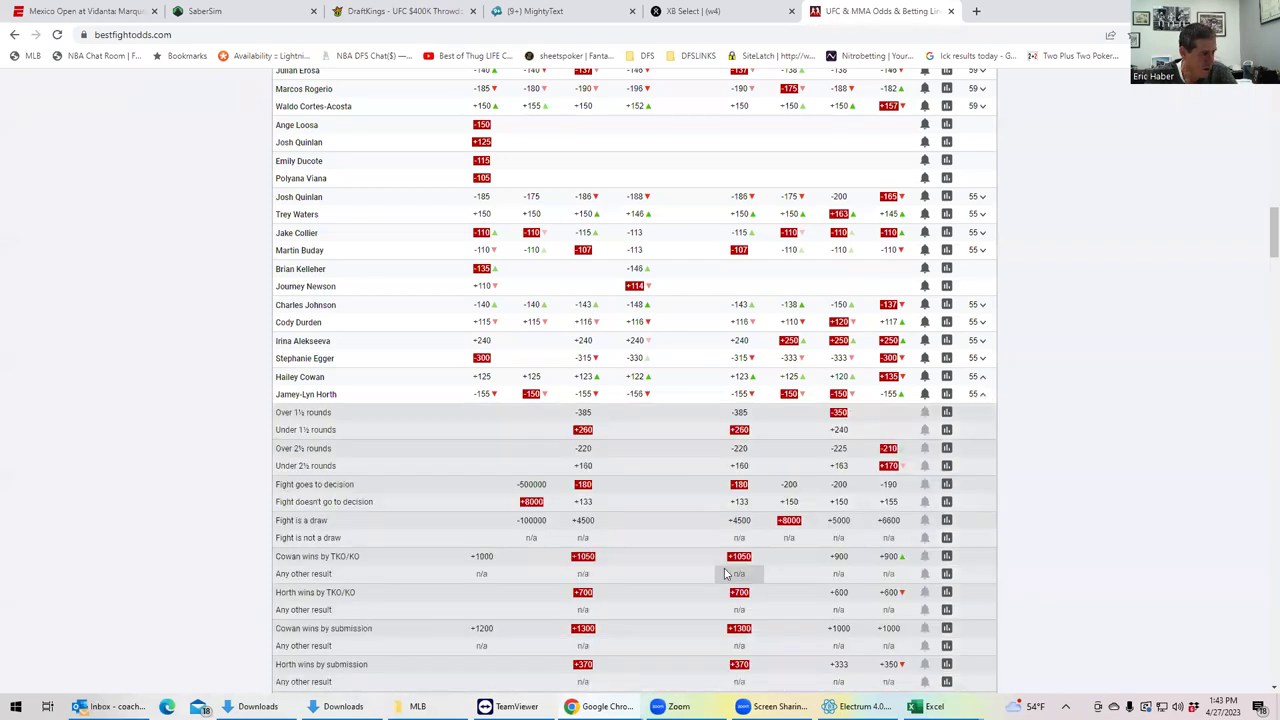
scroll(731, 571, down, 2)
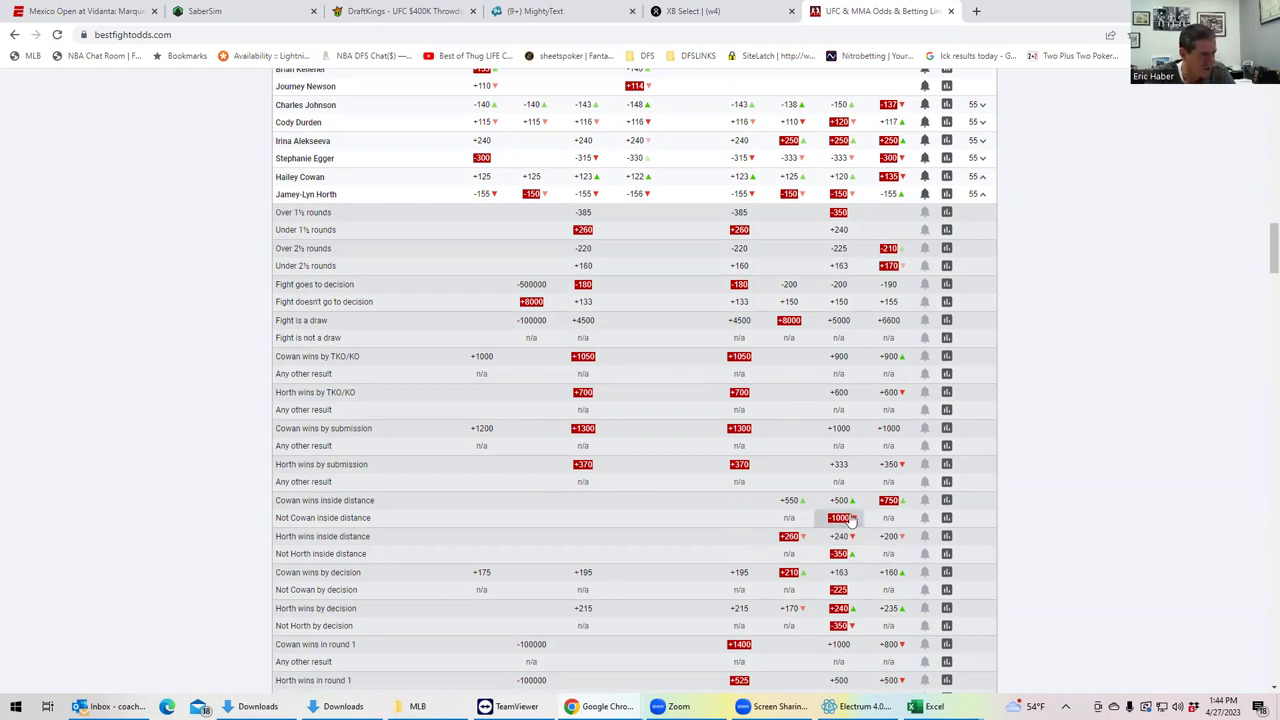
click(982, 194)
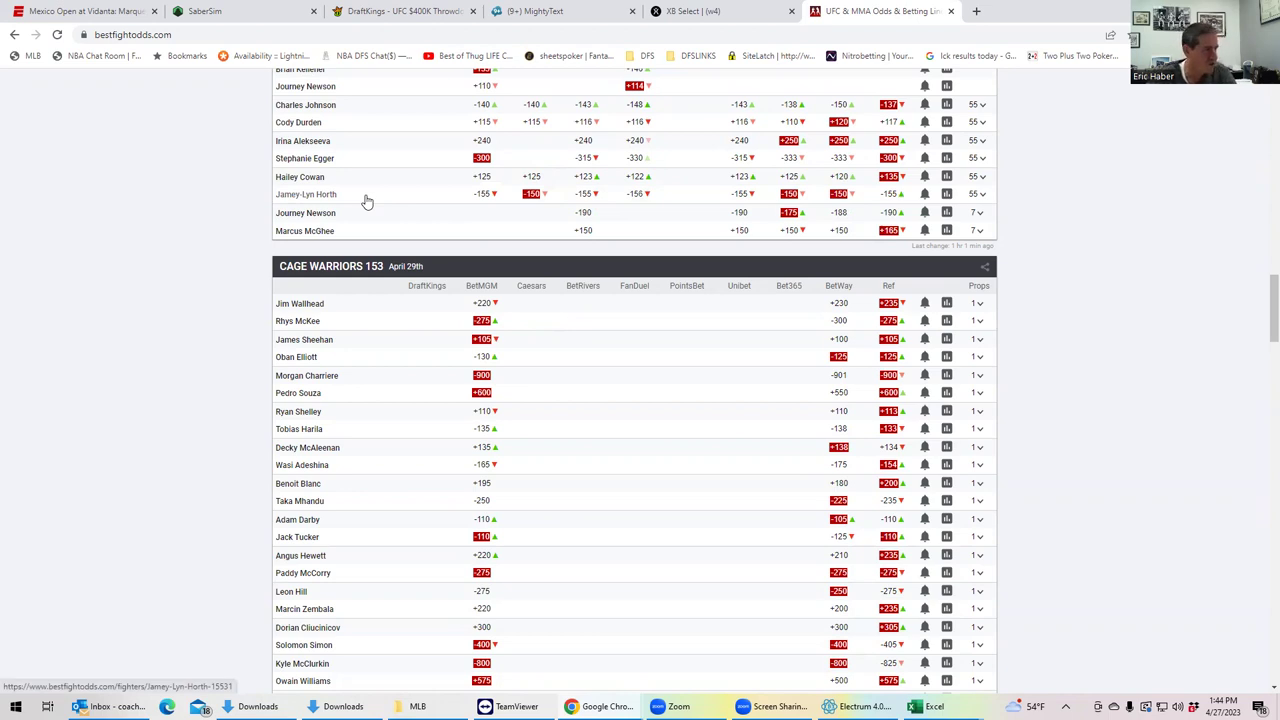
scroll(530, 178, up, 1)
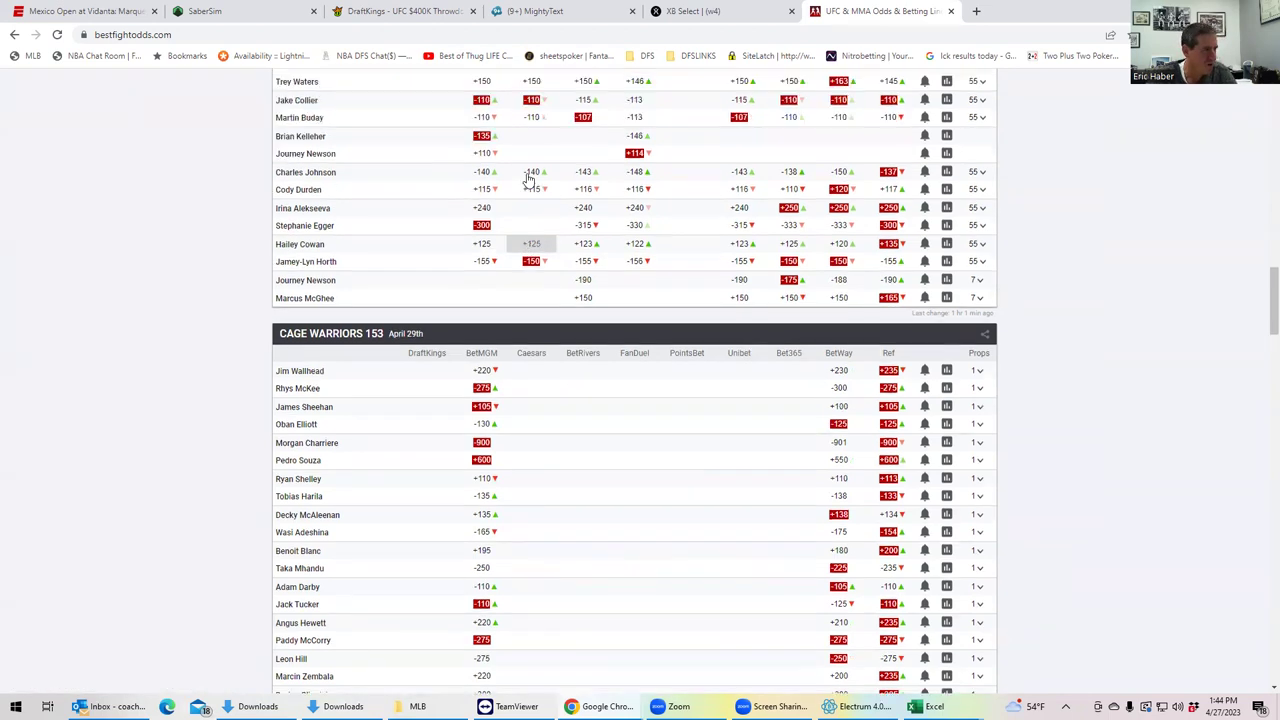
scroll(530, 178, up, 1)
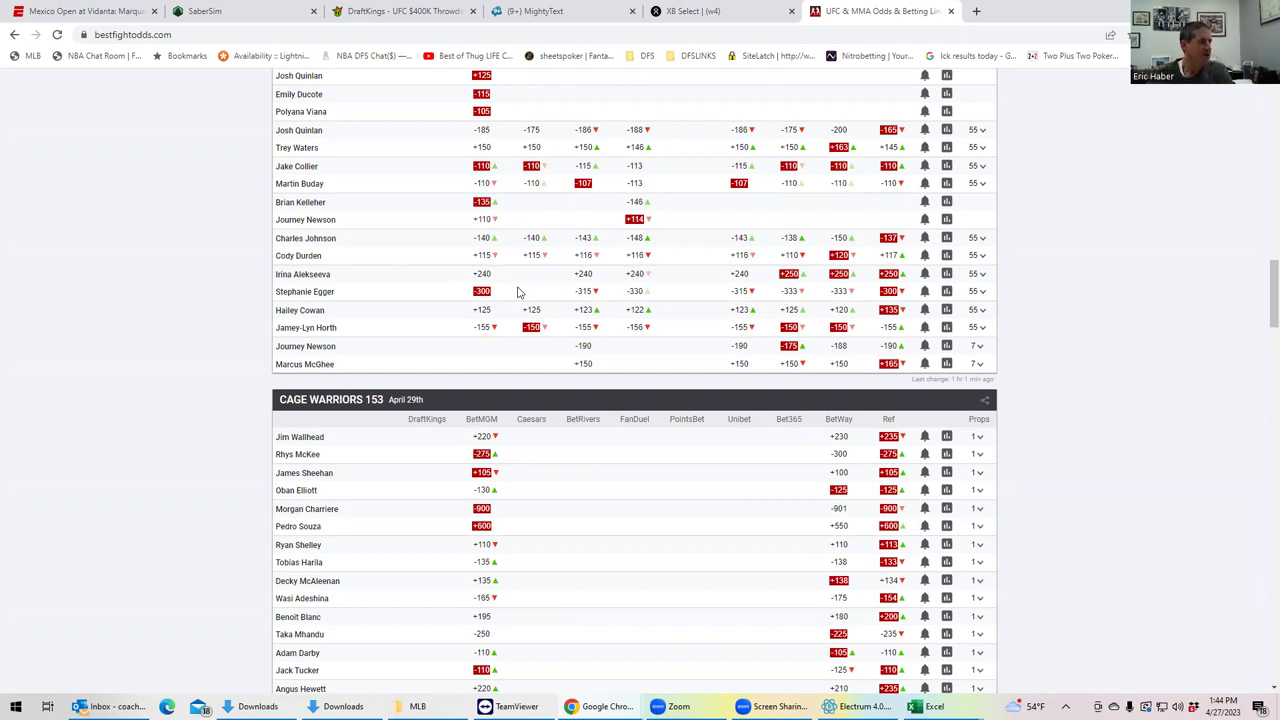
Check the Egger and Alekseeva salaries on DraftKings, examine their fight's prop odds on BestFightOdds, and collapse the props
click(436, 12)
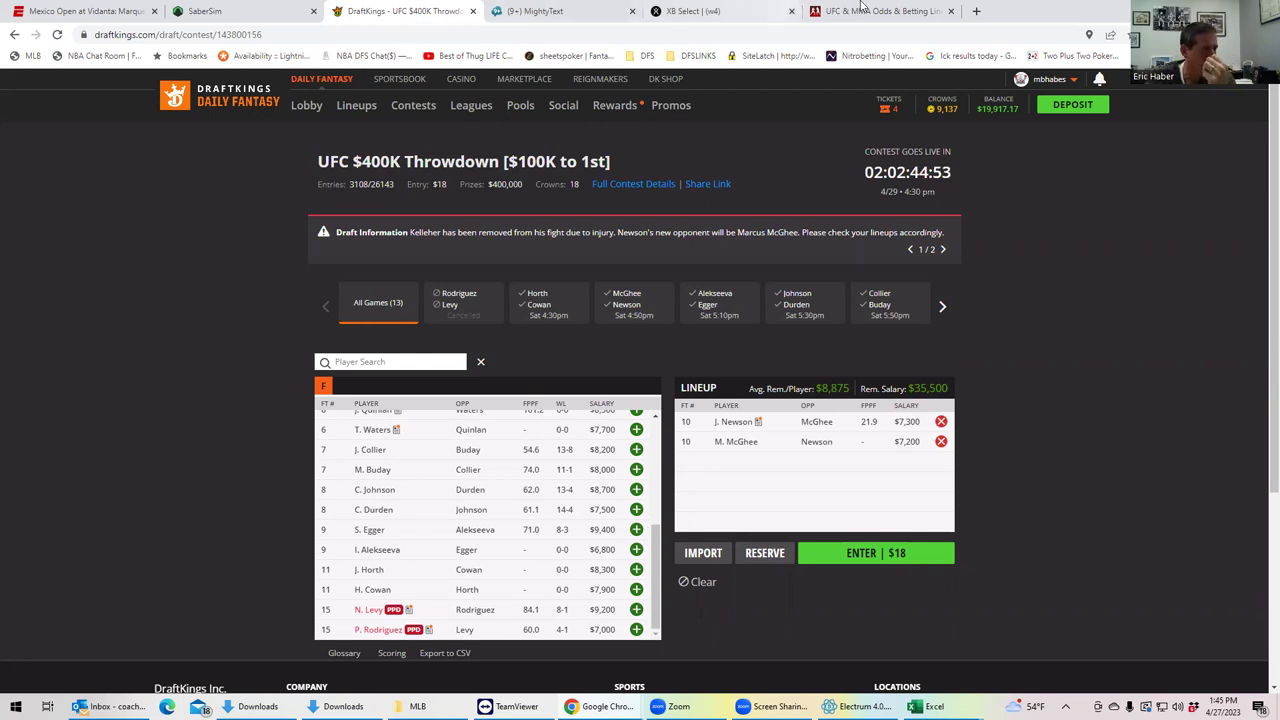
click(895, 13)
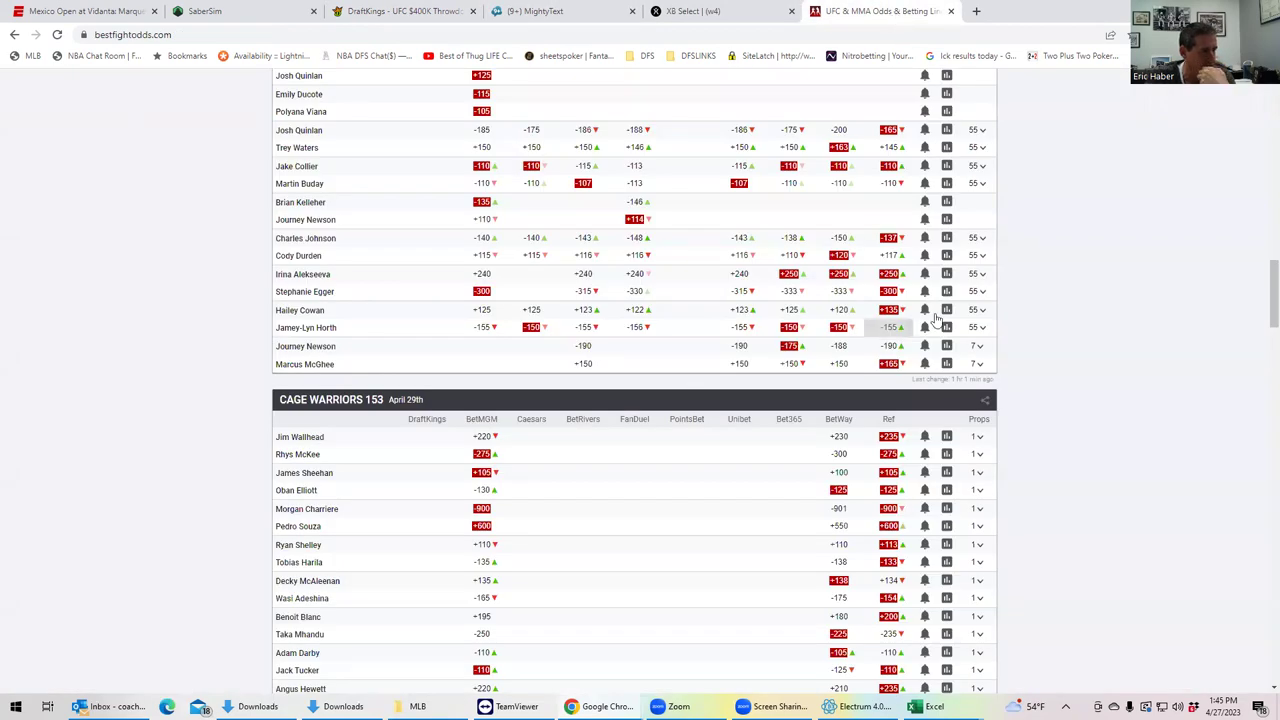
click(978, 293)
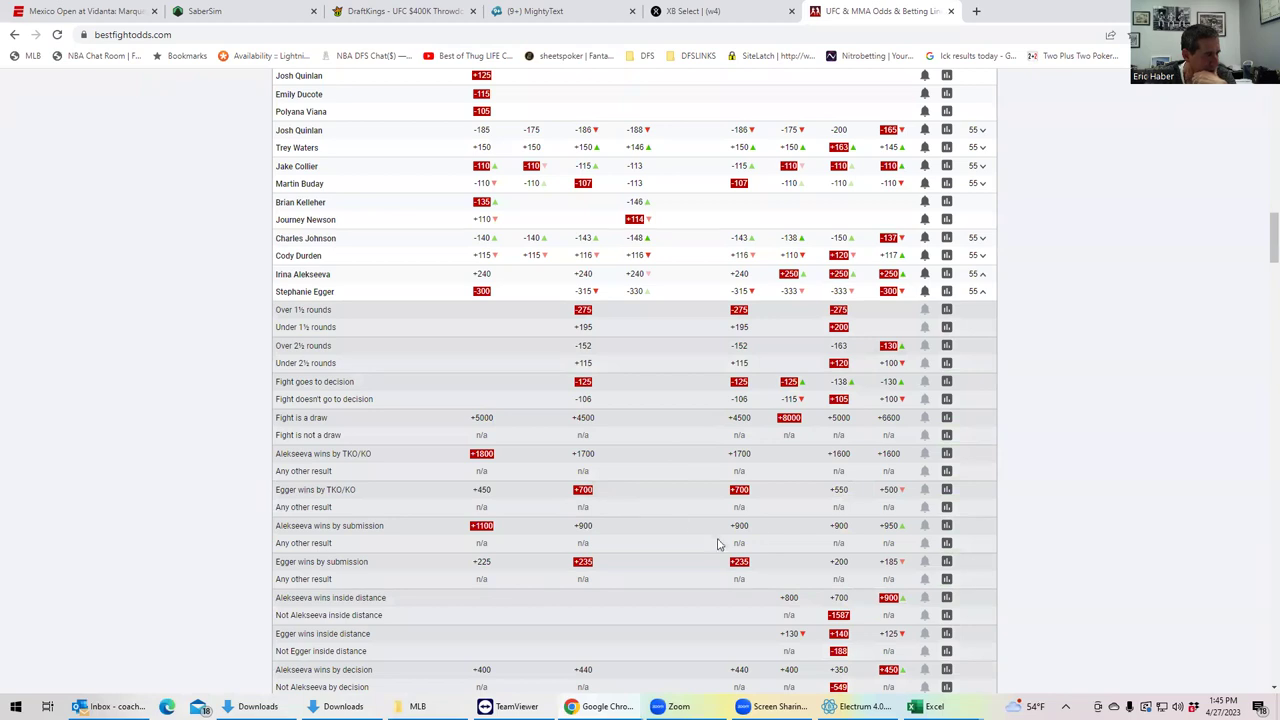
scroll(880, 612, down, 2)
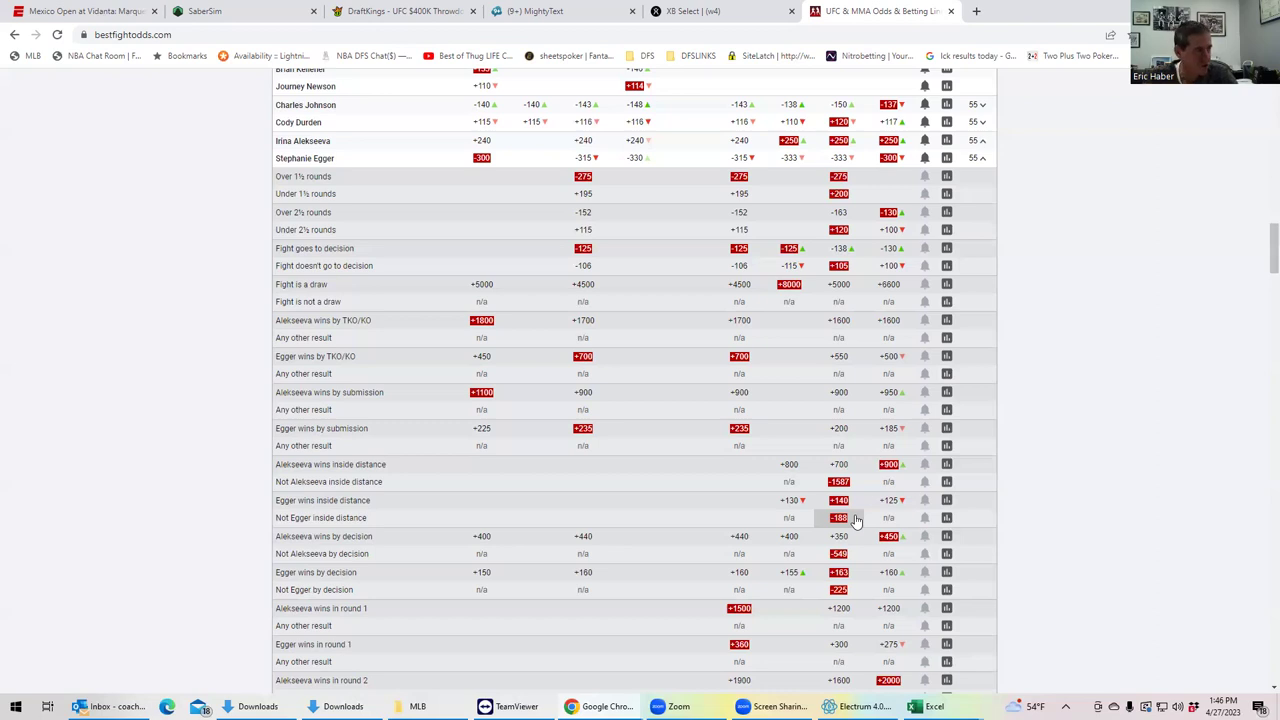
click(981, 160)
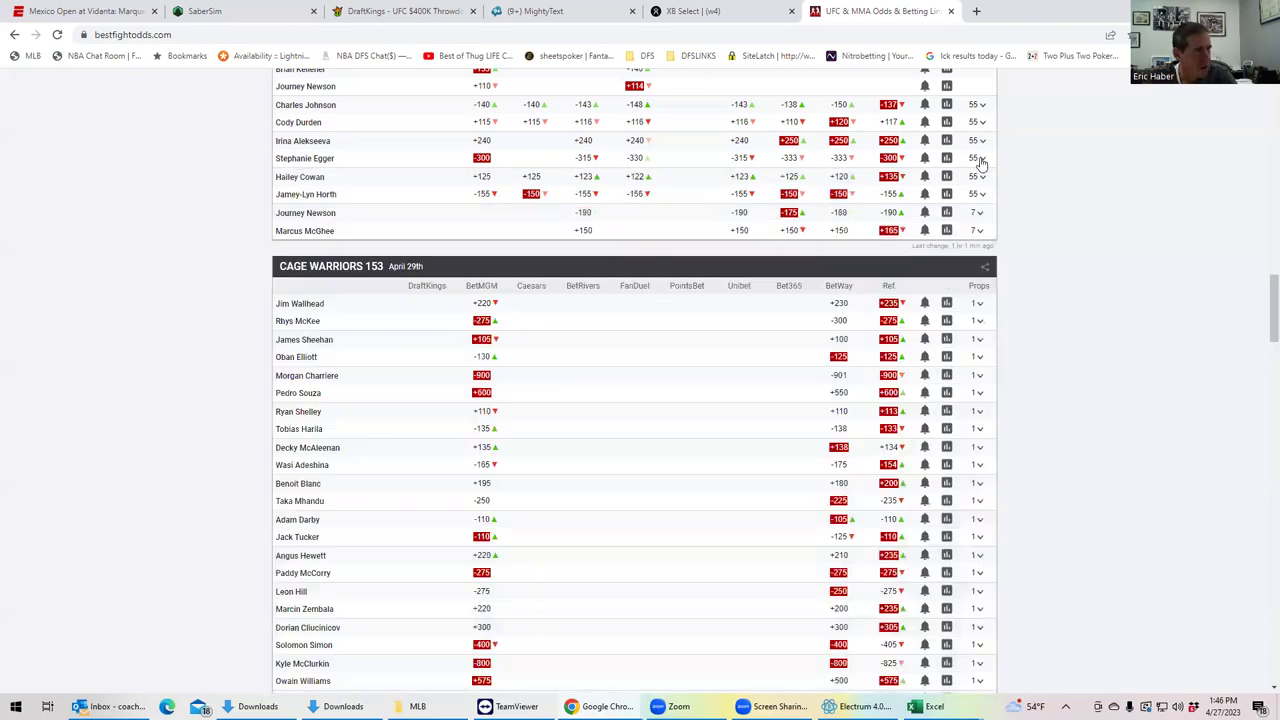
scroll(790, 163, up, 1)
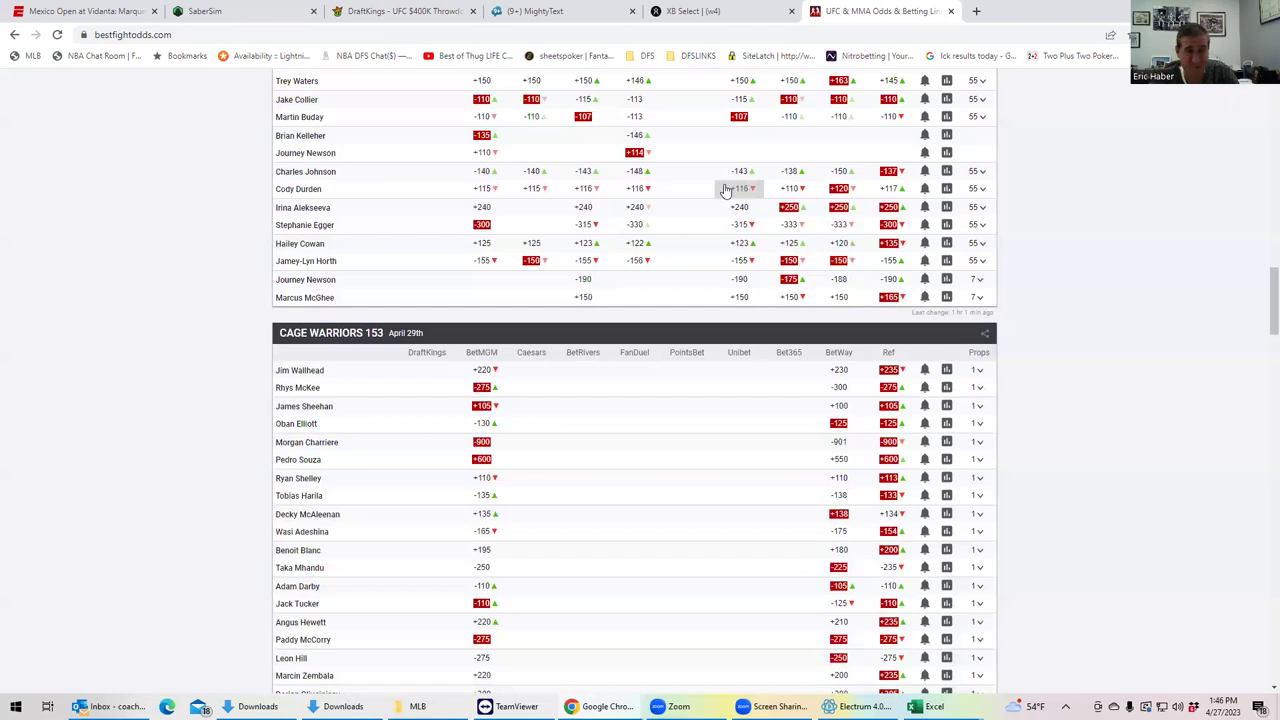
Switch to the DraftKings contest and add C. Durden to the lineup
click(372, 12)
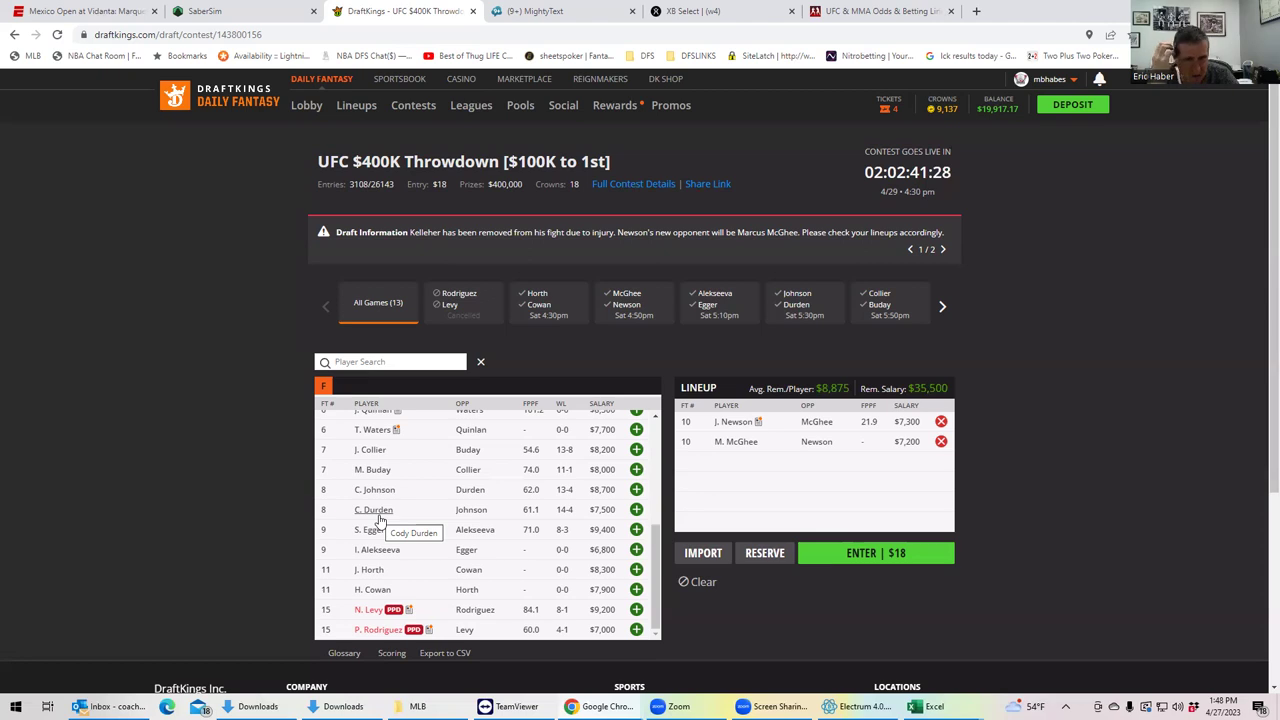
click(636, 510)
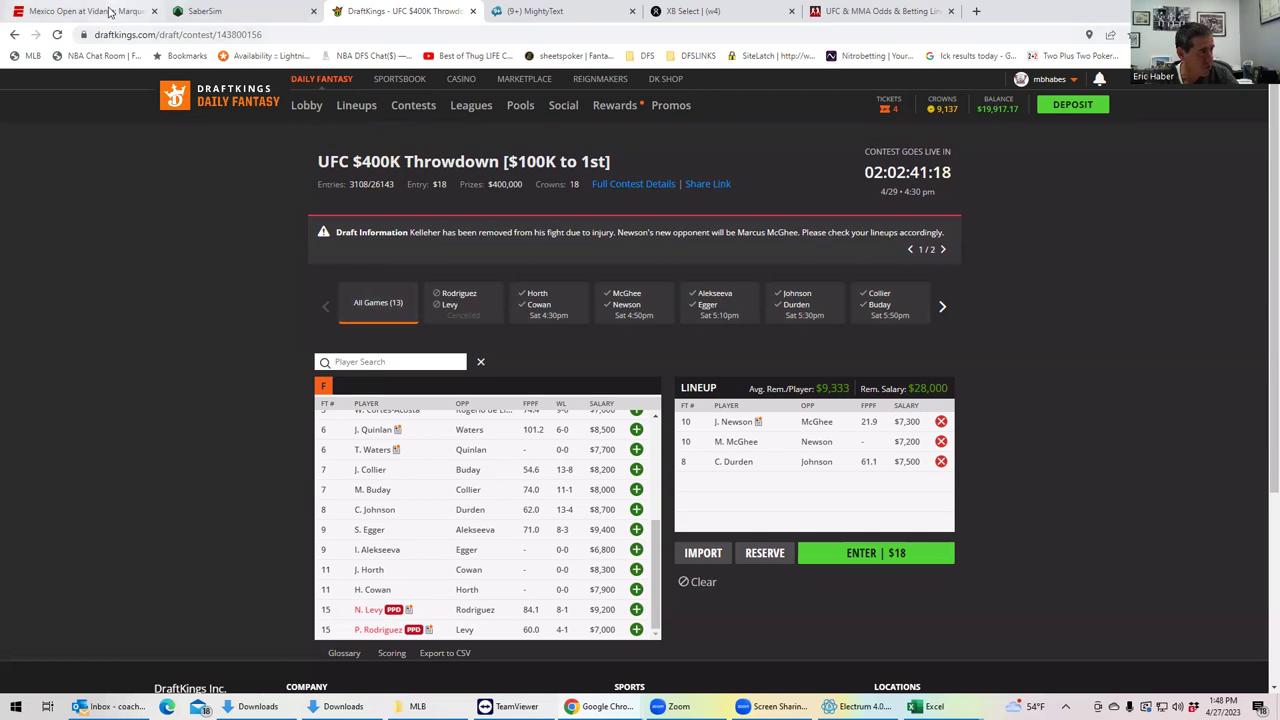
Examine the Charles Johnson vs Cody Durden prop odds on BestFightOdds, including inside-distance and decision wins, and collapse them
click(857, 13)
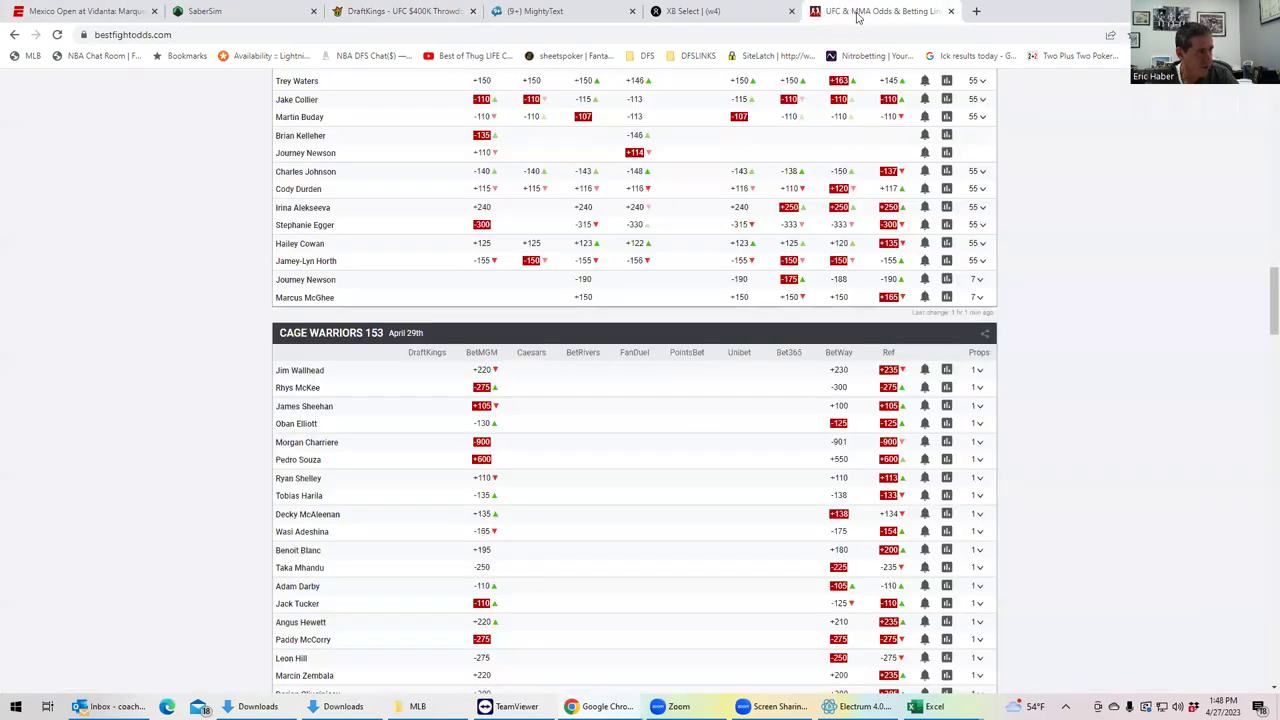
scroll(710, 440, up, 3)
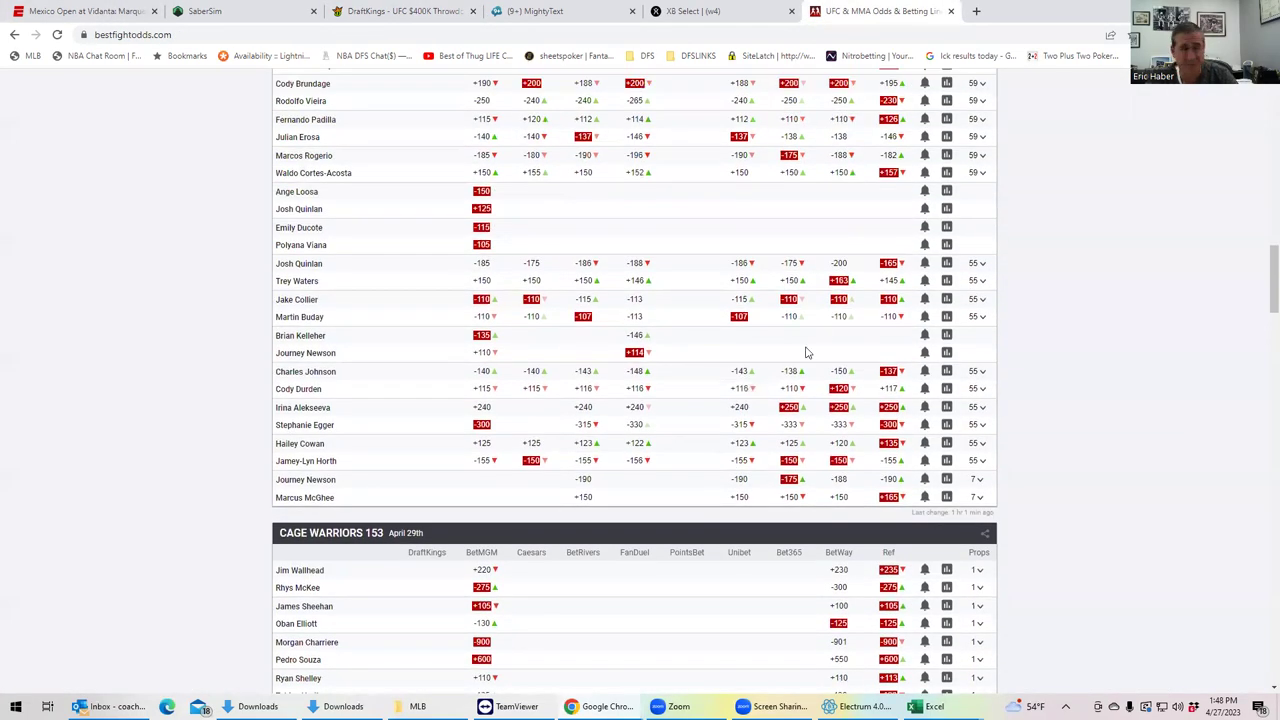
scroll(838, 305, up, 1)
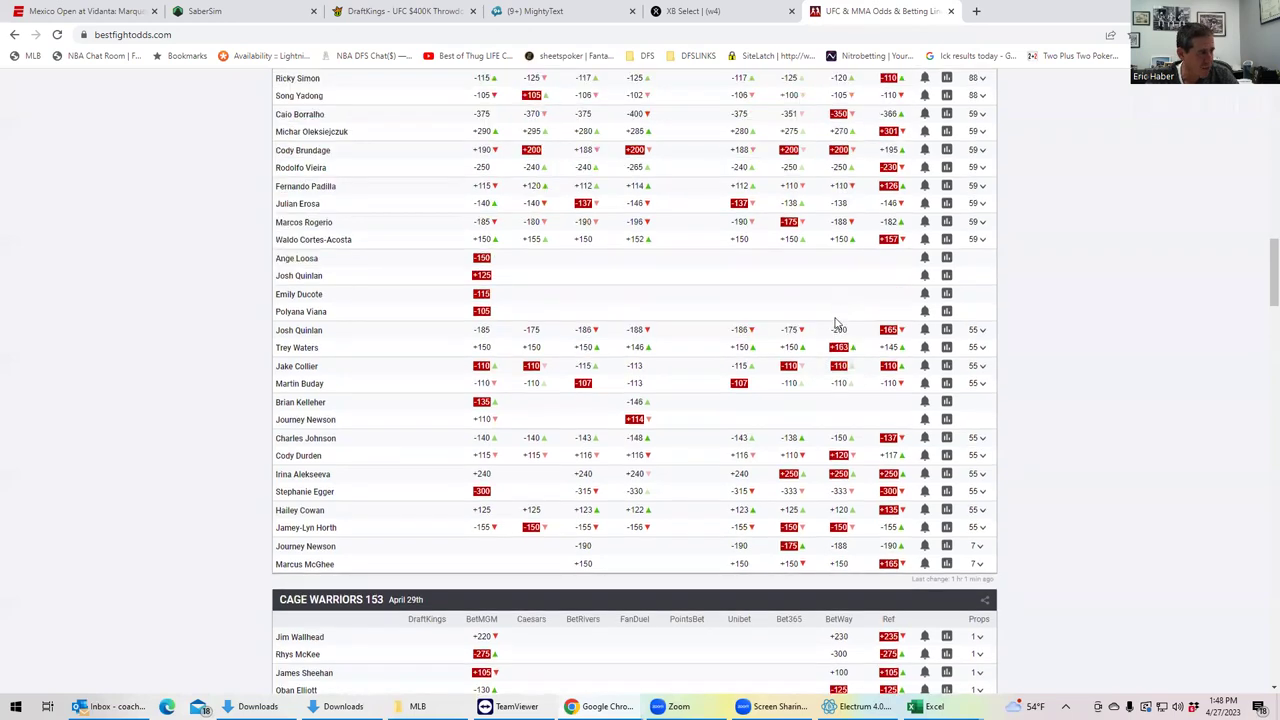
click(980, 438)
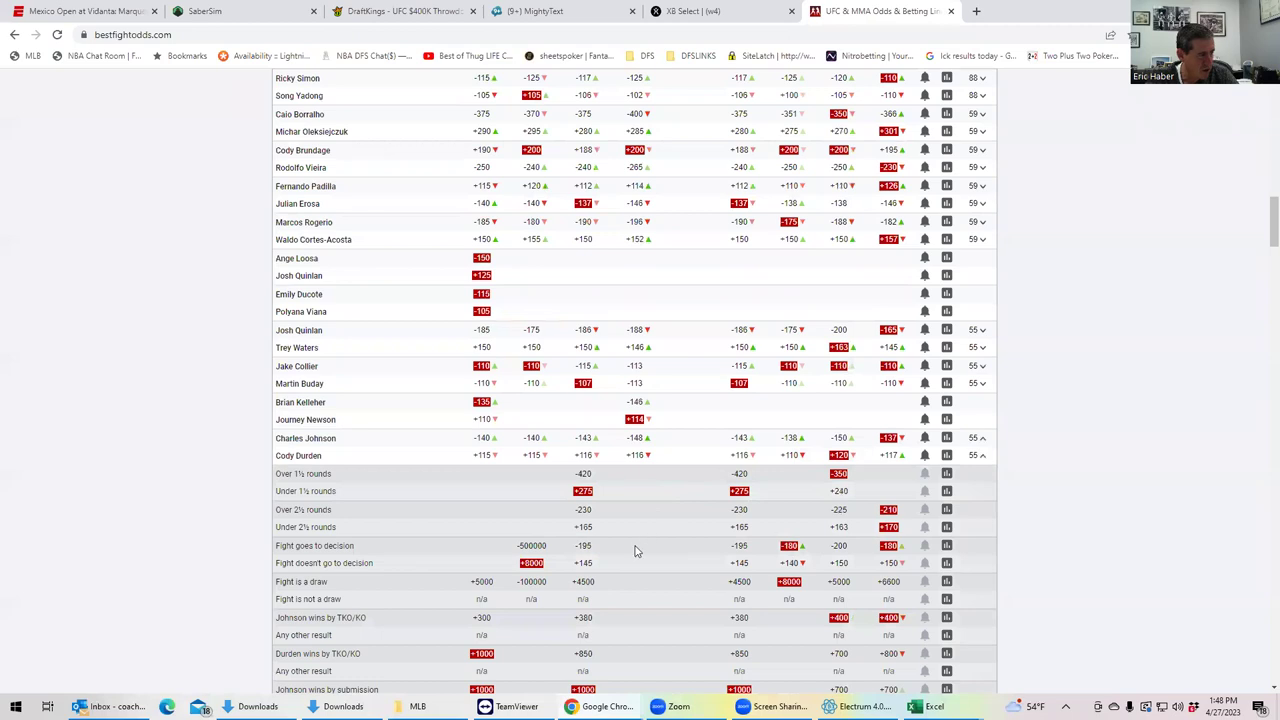
scroll(635, 551, down, 2)
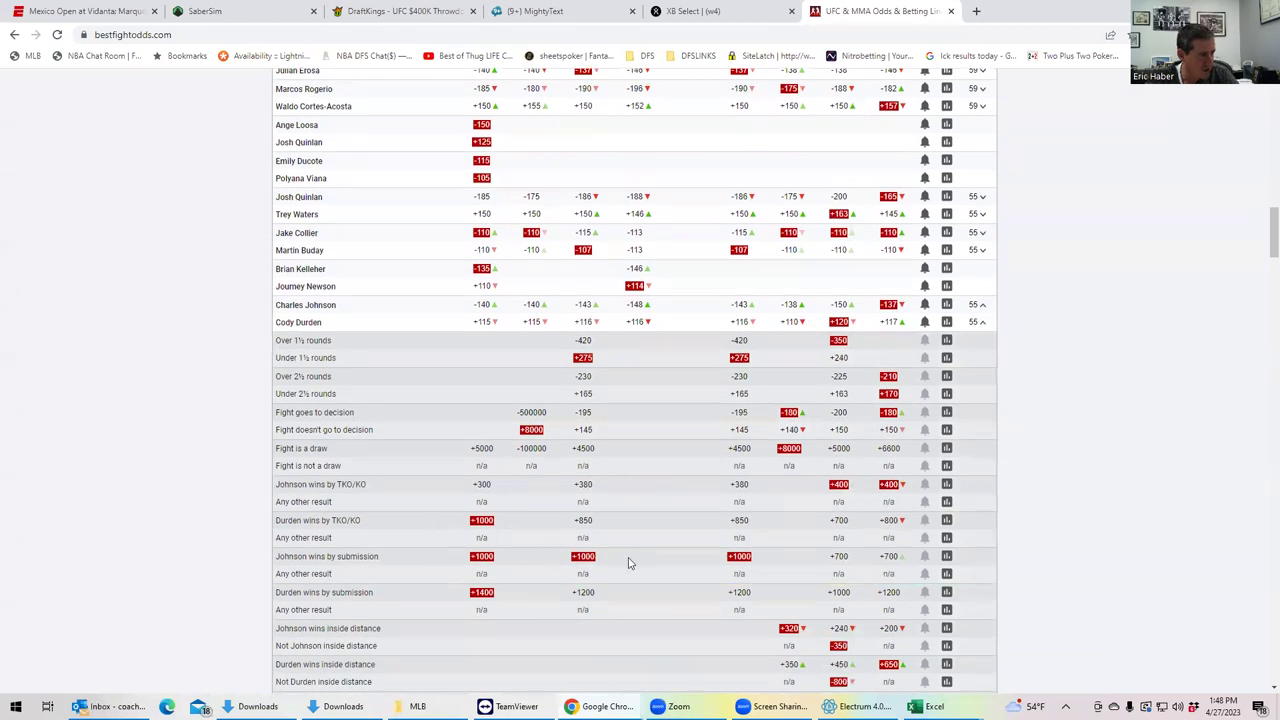
scroll(712, 591, down, 1)
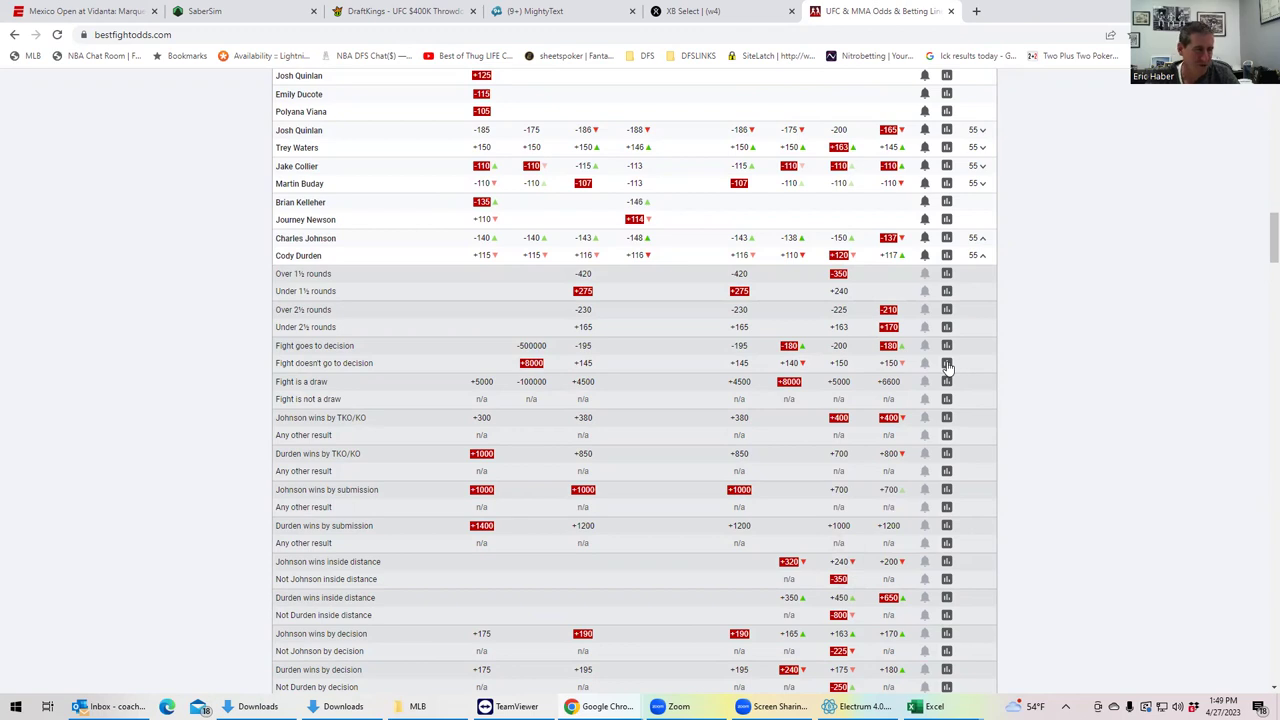
click(981, 257)
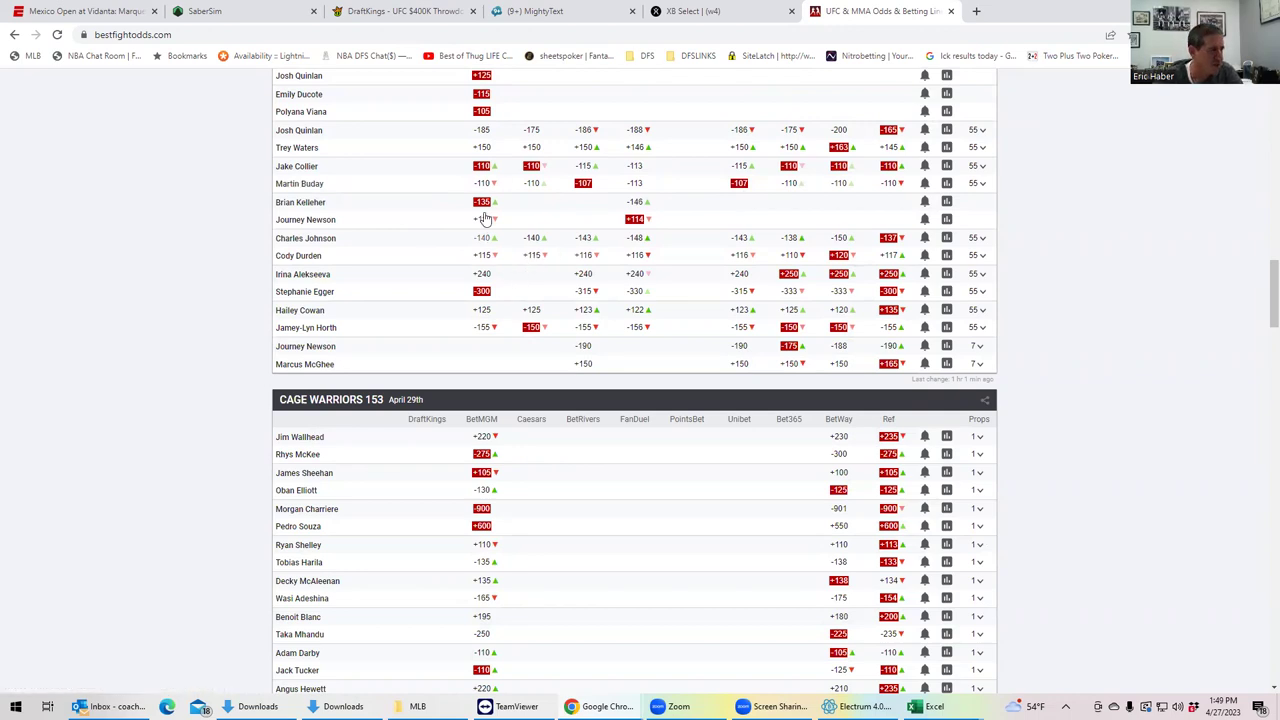
Check the Collier and Buday salaries on DraftKings, examine their fight's prop odds on BestFightOdds, and collapse the props
key(ctrl+3)
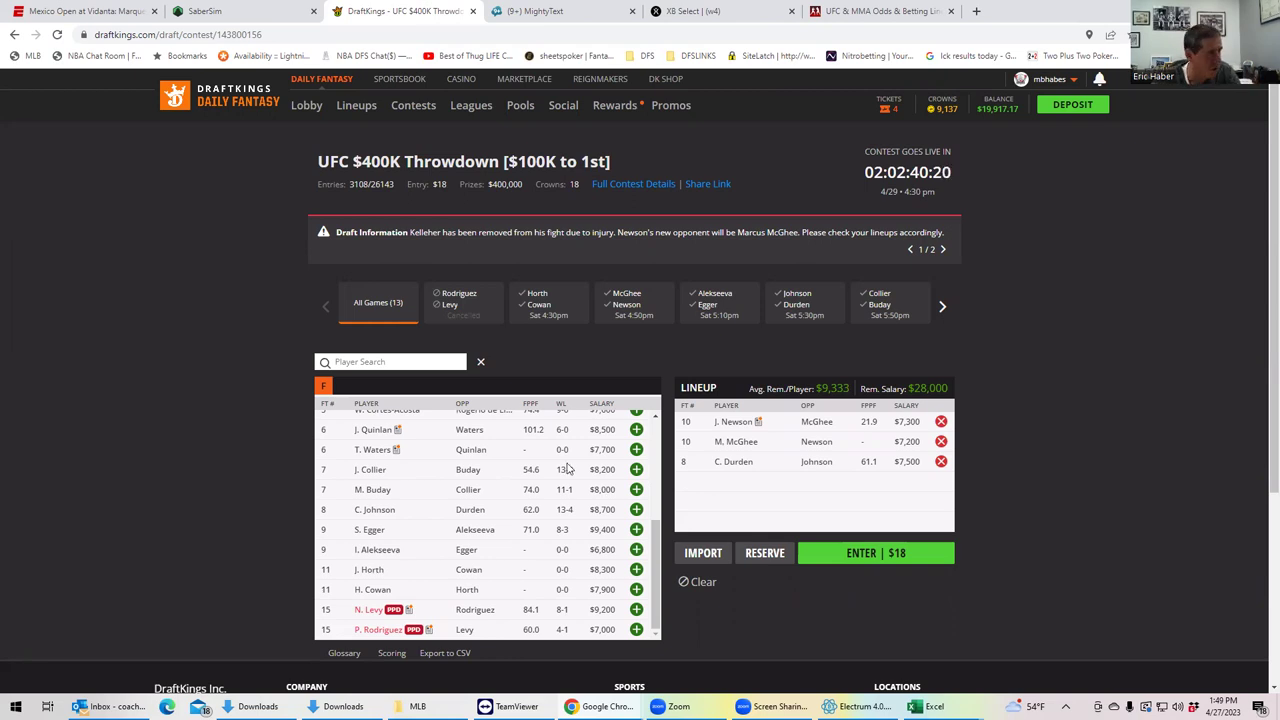
click(851, 11)
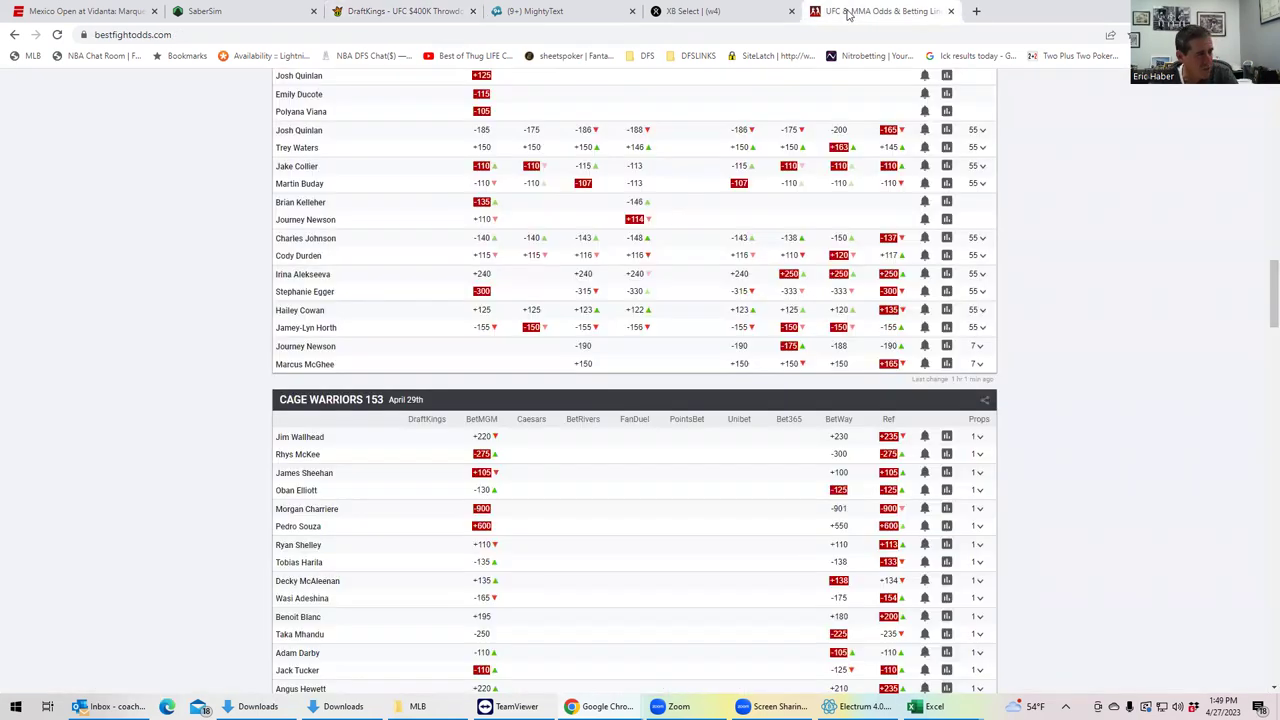
scroll(634, 323, up, 1)
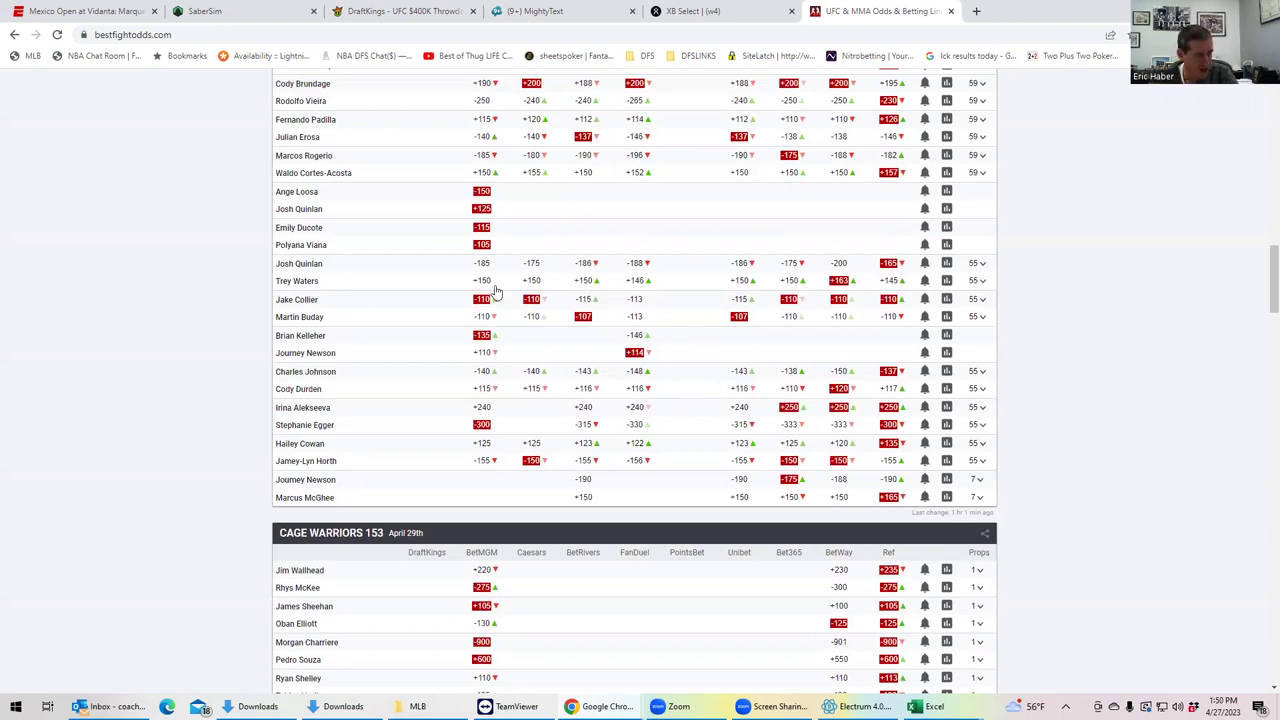
click(980, 320)
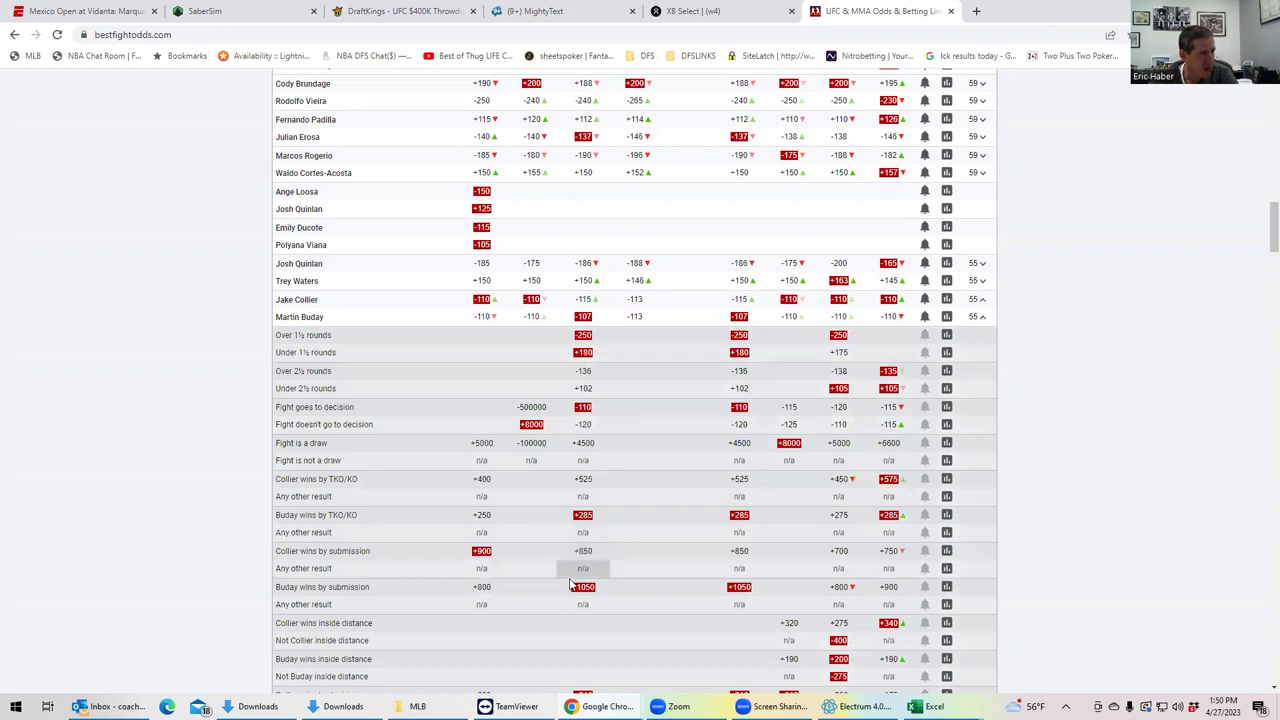
scroll(605, 600, down, 2)
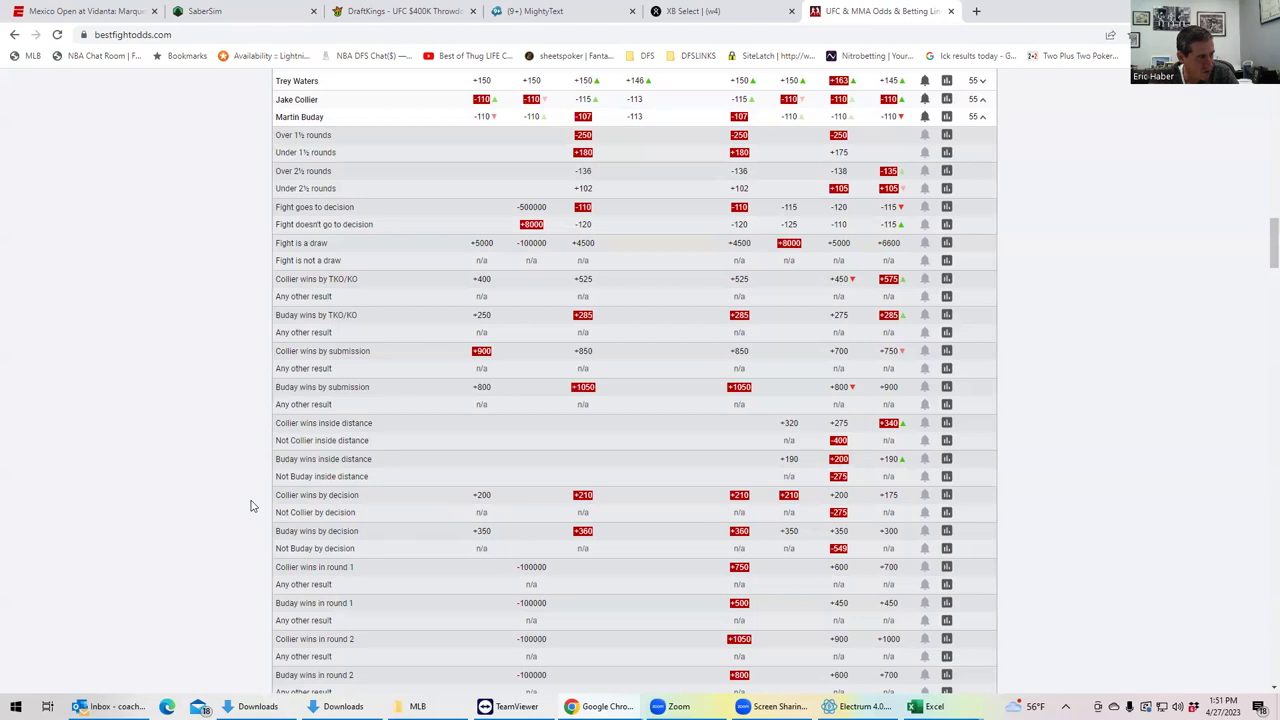
click(984, 116)
scroll(694, 171, up, 2)
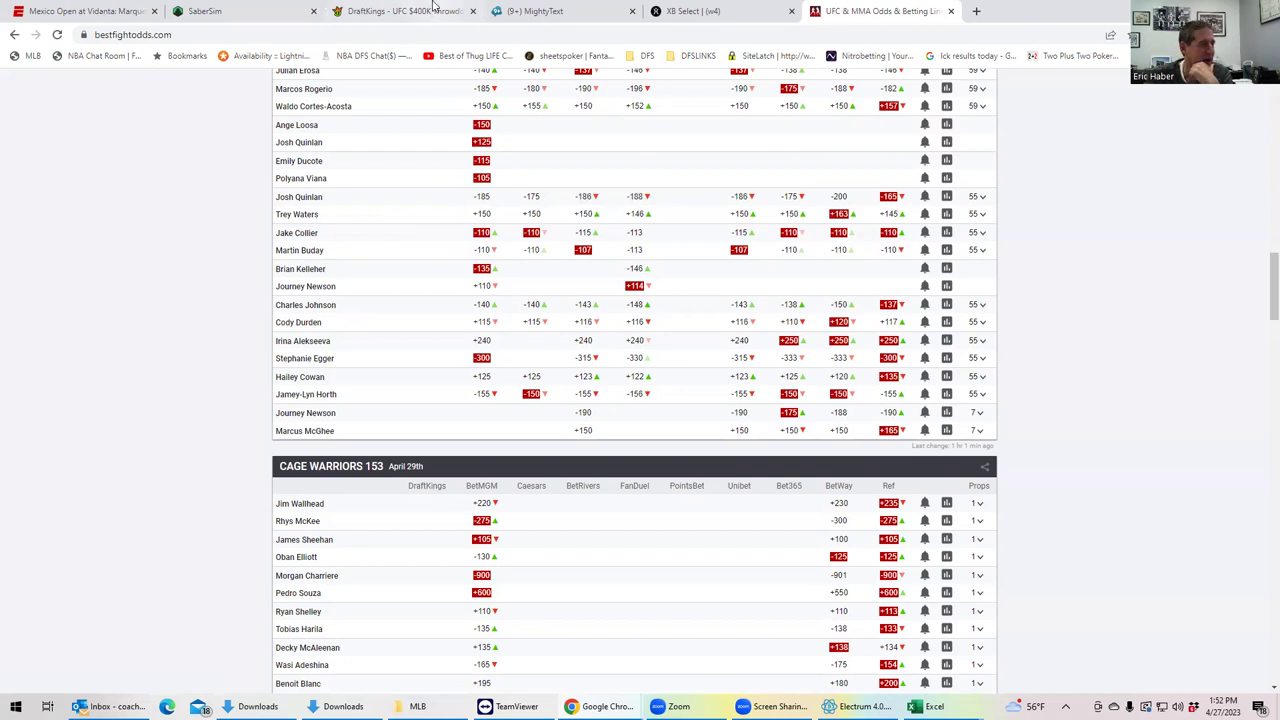
Add J. Quinlan to the DraftKings lineup and examine the Quinlan vs Waters prop odds on BestFightOdds
click(398, 12)
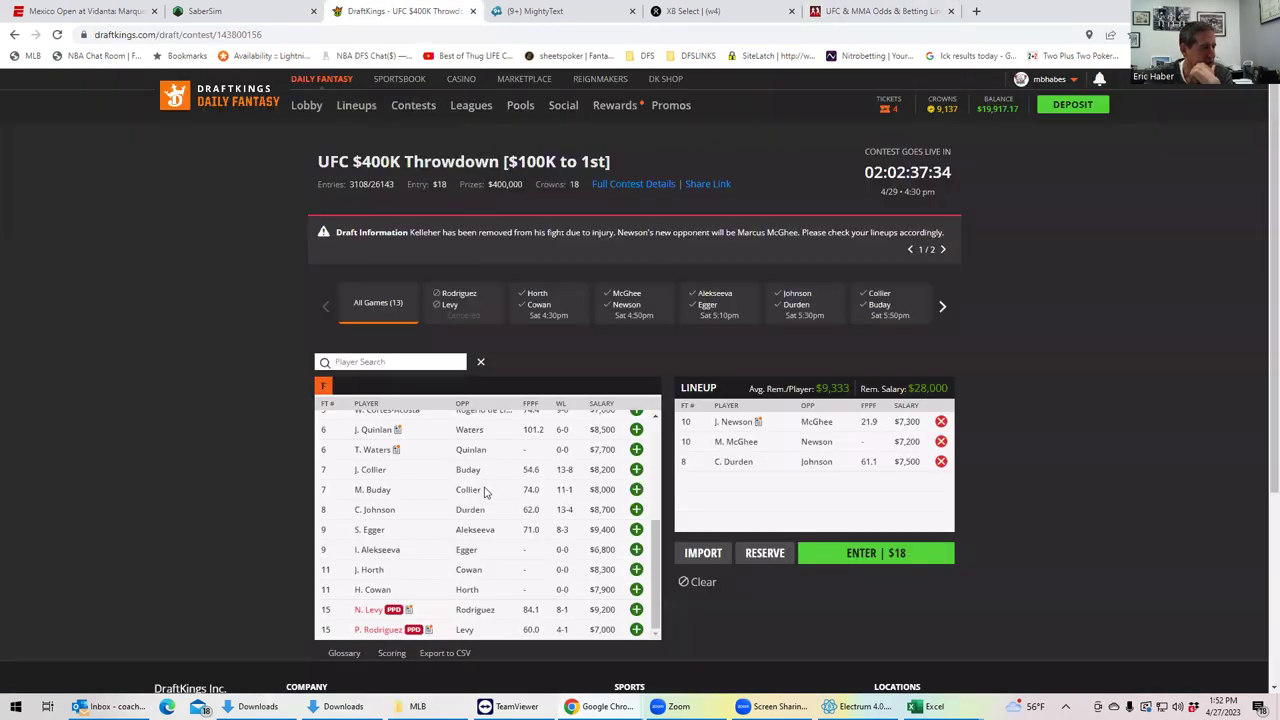
click(636, 429)
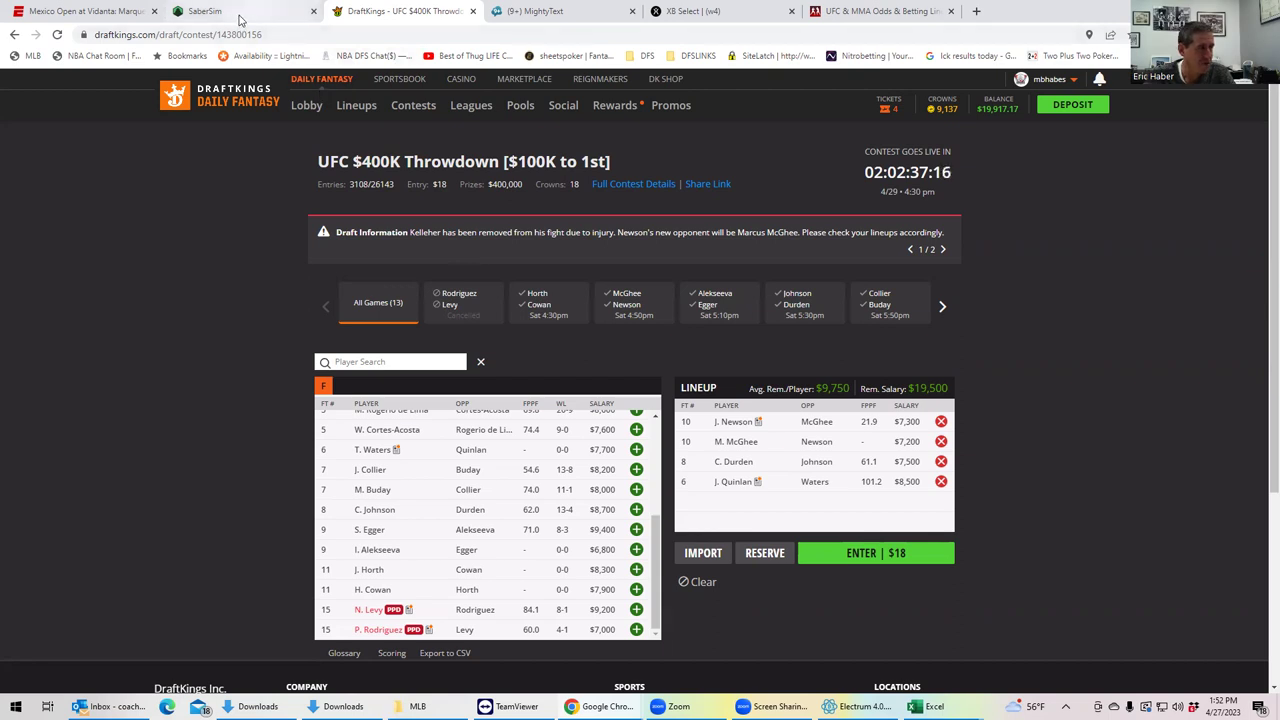
click(886, 18)
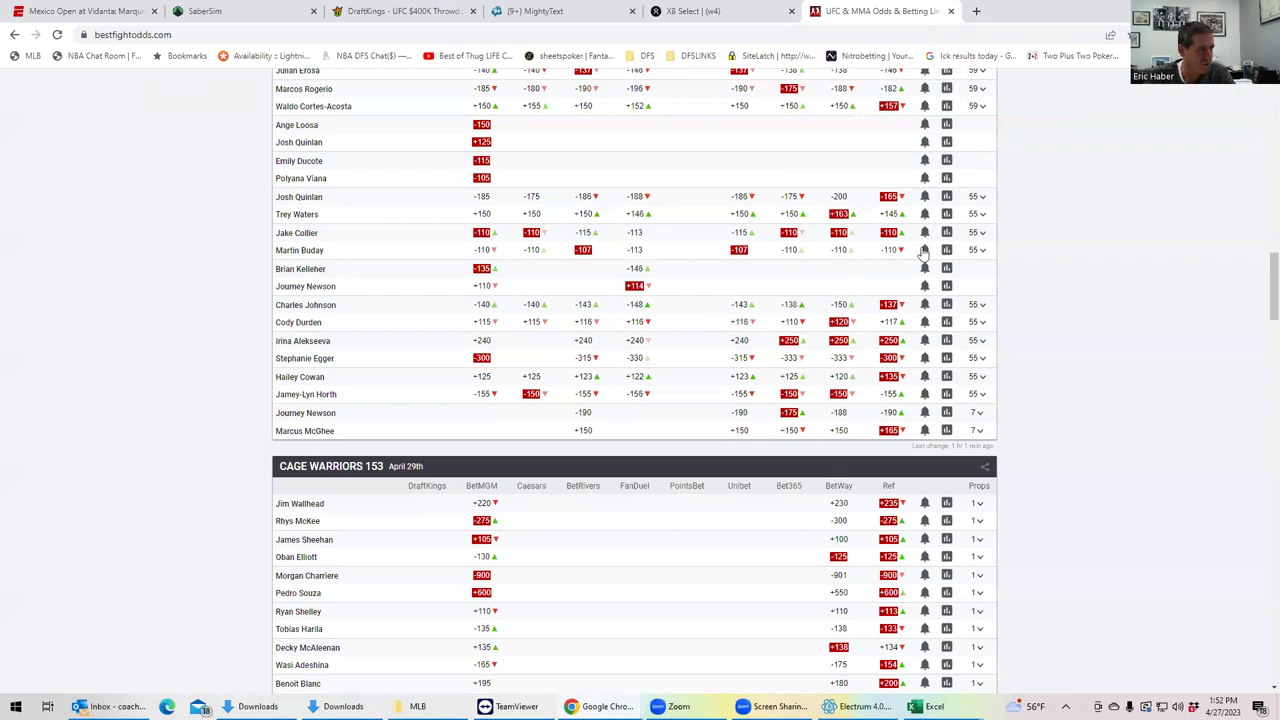
click(982, 199)
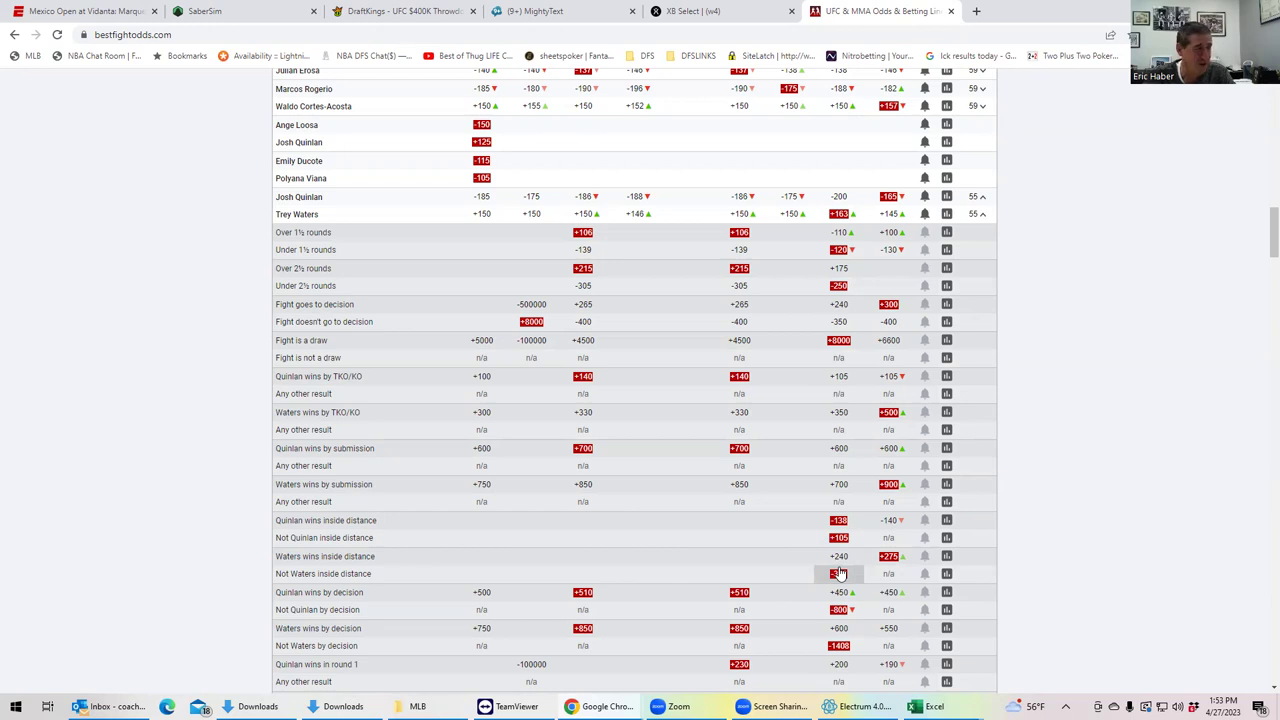
Return to the DraftKings contest, review the T. Waters salary, and remove M. McGhee from the lineup
click(404, 14)
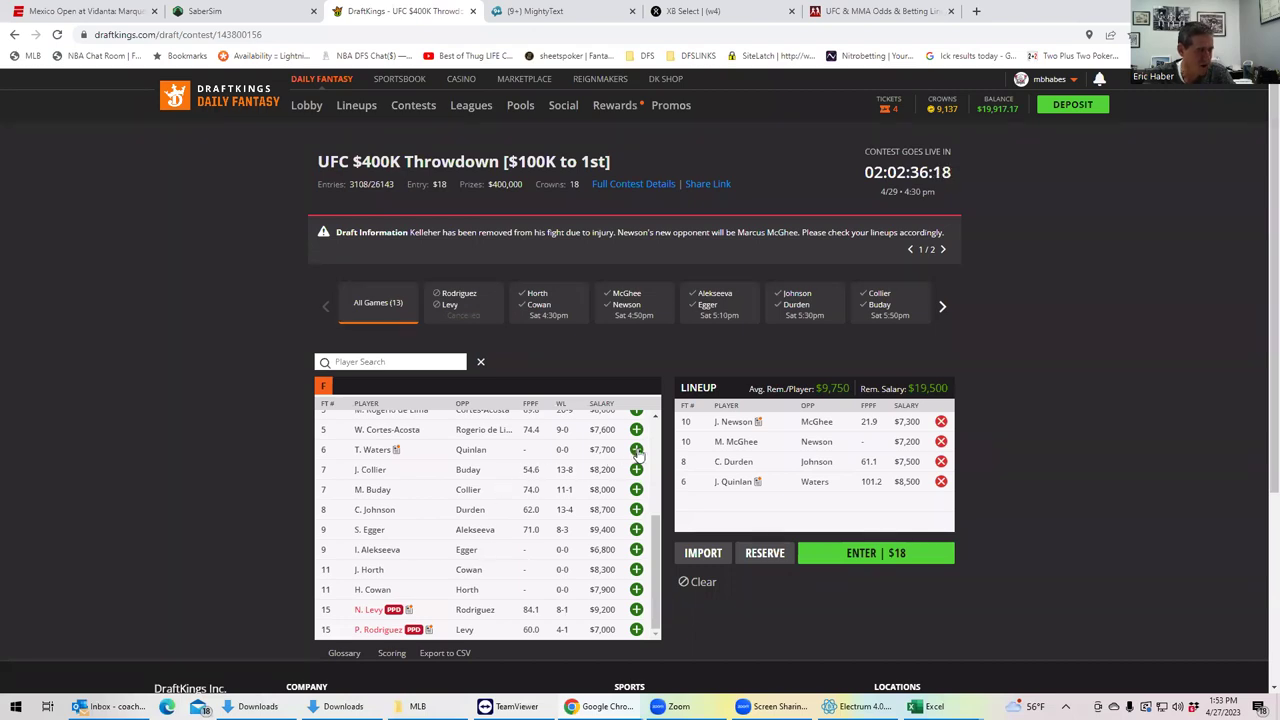
drag(656, 565, 656, 532)
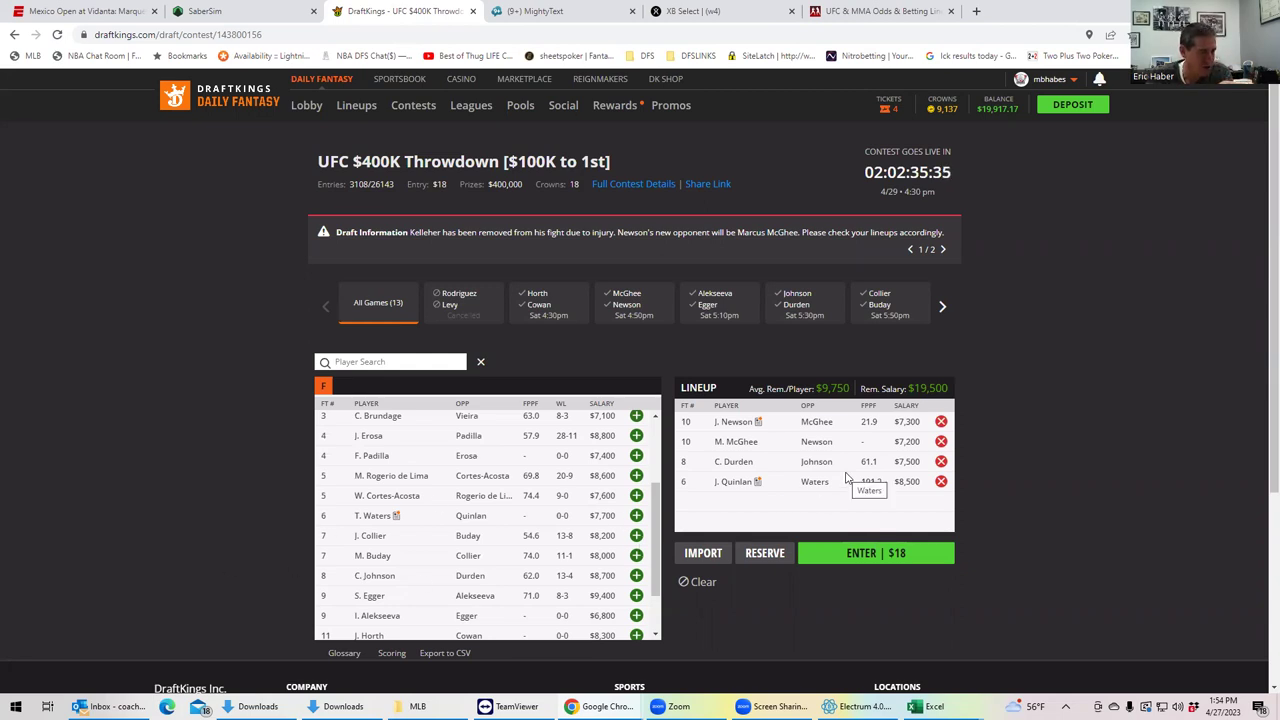
click(941, 442)
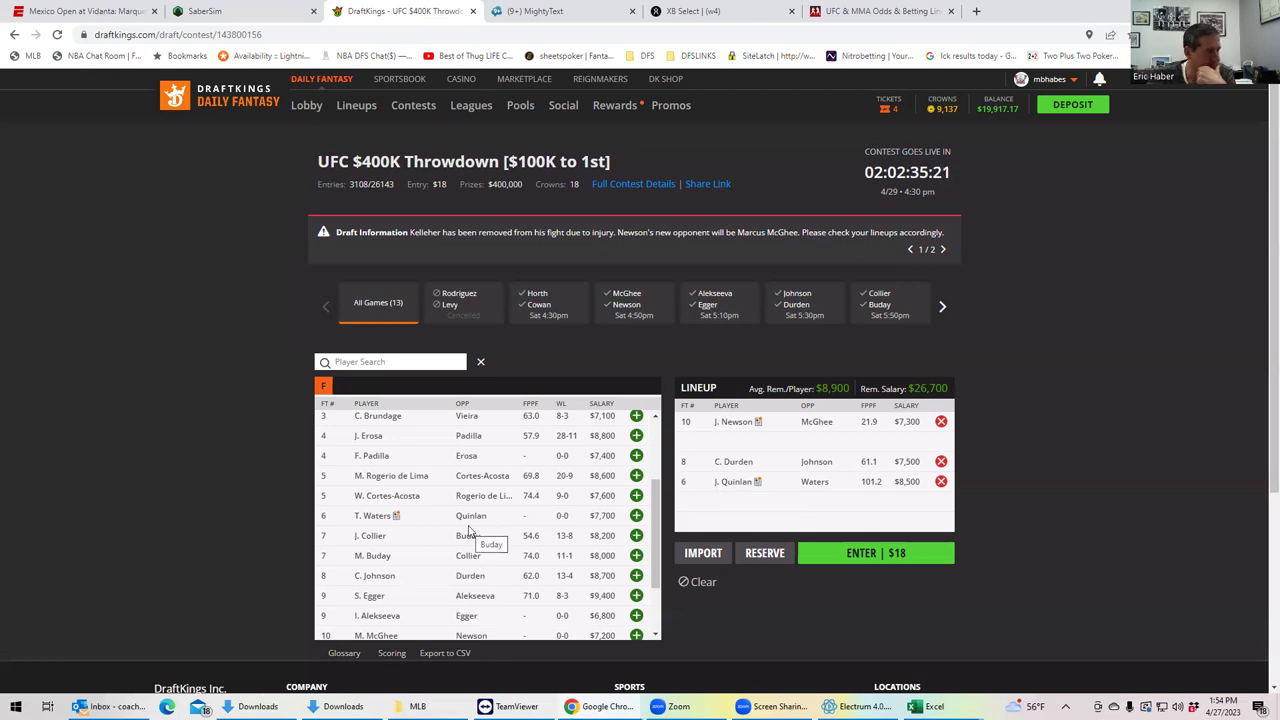
Collapse the Quinlan–Waters props on BestFightOdds and check the Rogerio de Lima and Cortes-Acosta salaries on DraftKings
click(862, 12)
click(979, 216)
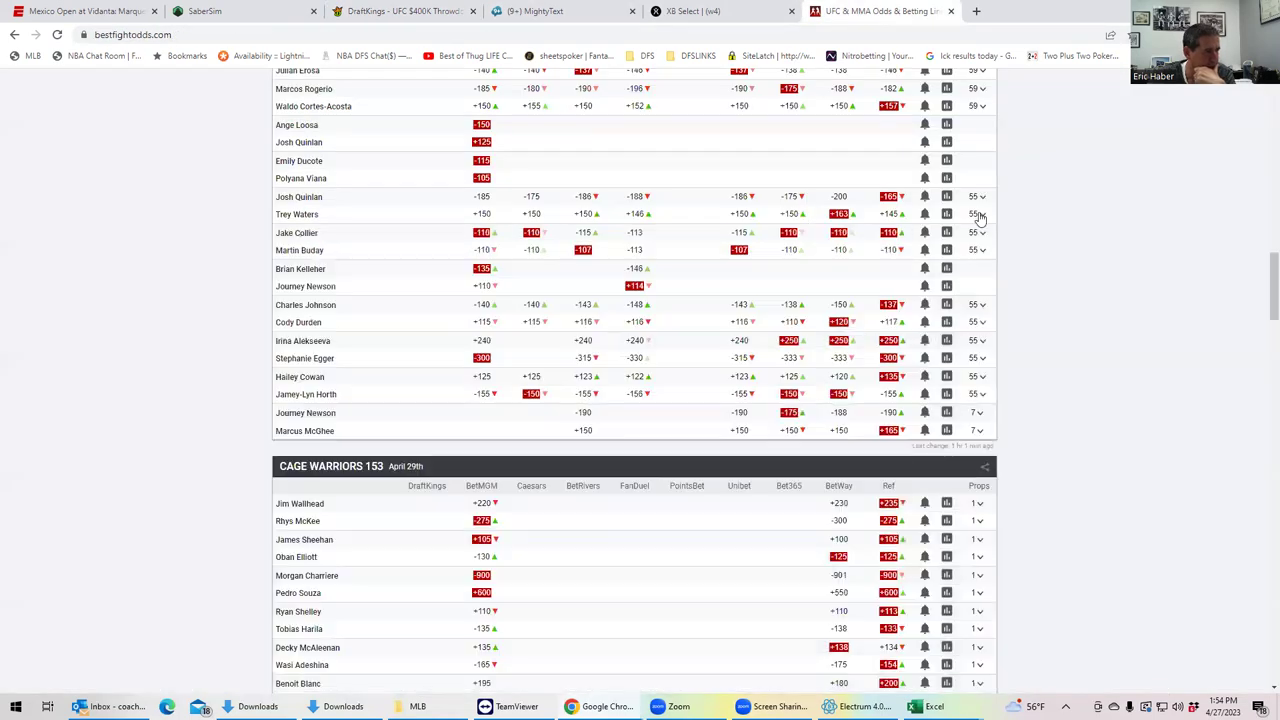
scroll(480, 225, up, 3)
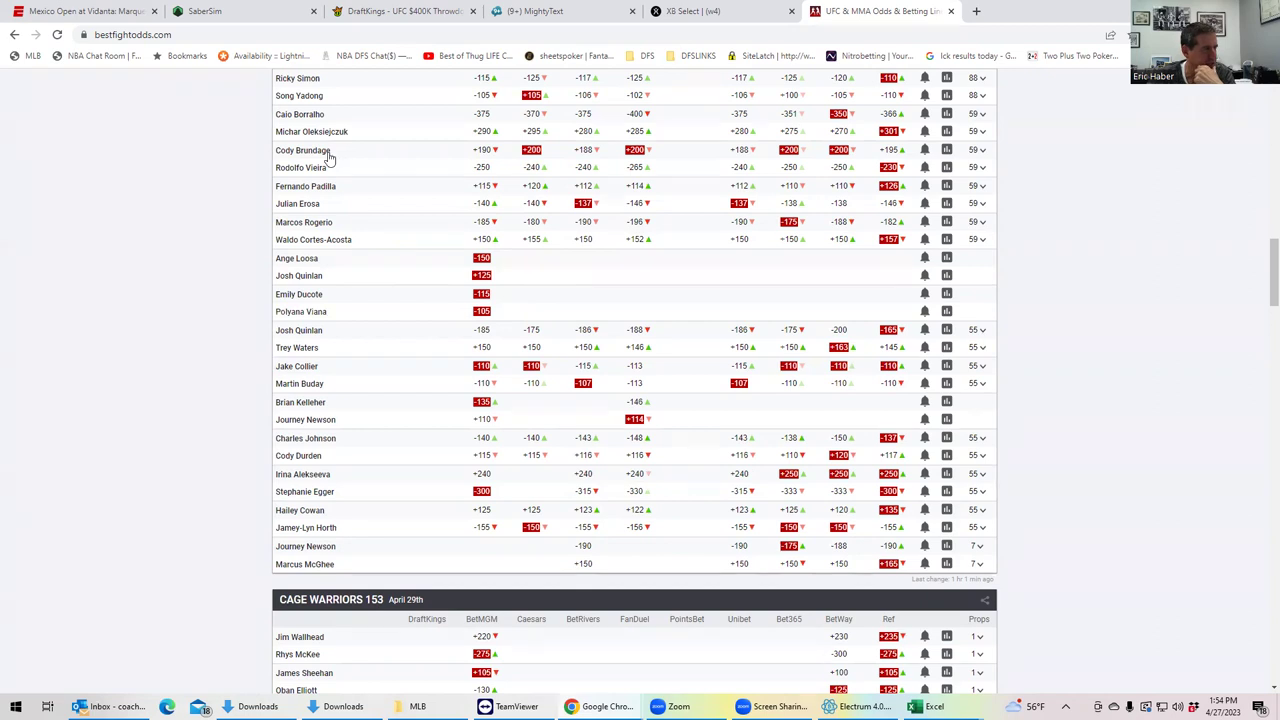
click(392, 10)
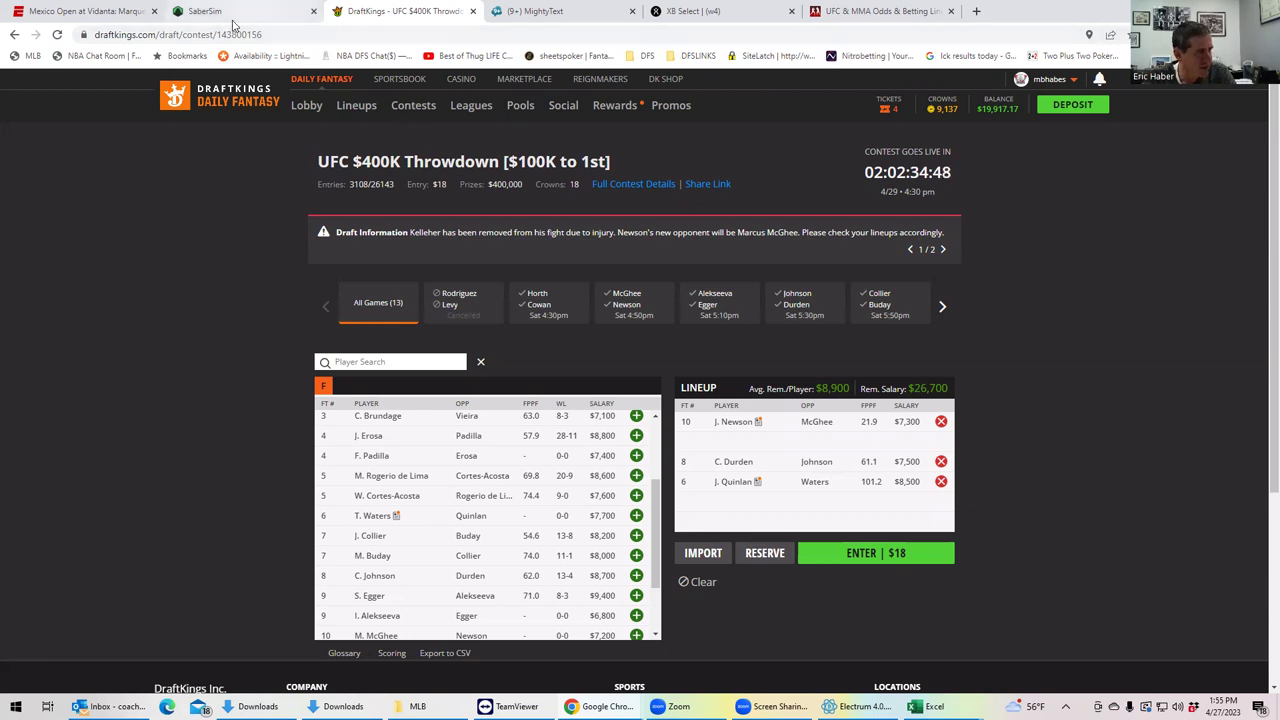
click(863, 12)
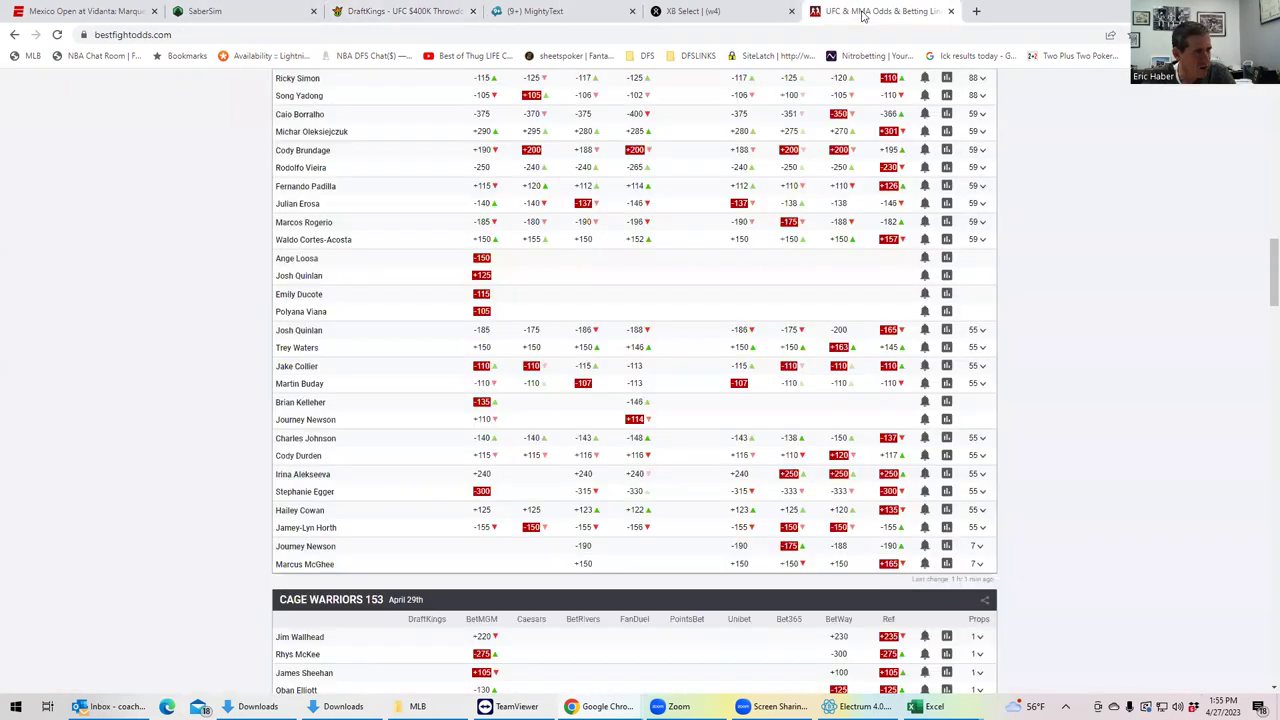
Examine the Marcos Rogerio vs Waldo Cortes-Acosta prop odds on BestFightOdds, including TKO/KO, inside-distance and decision wins
scroll(608, 251, up, 2)
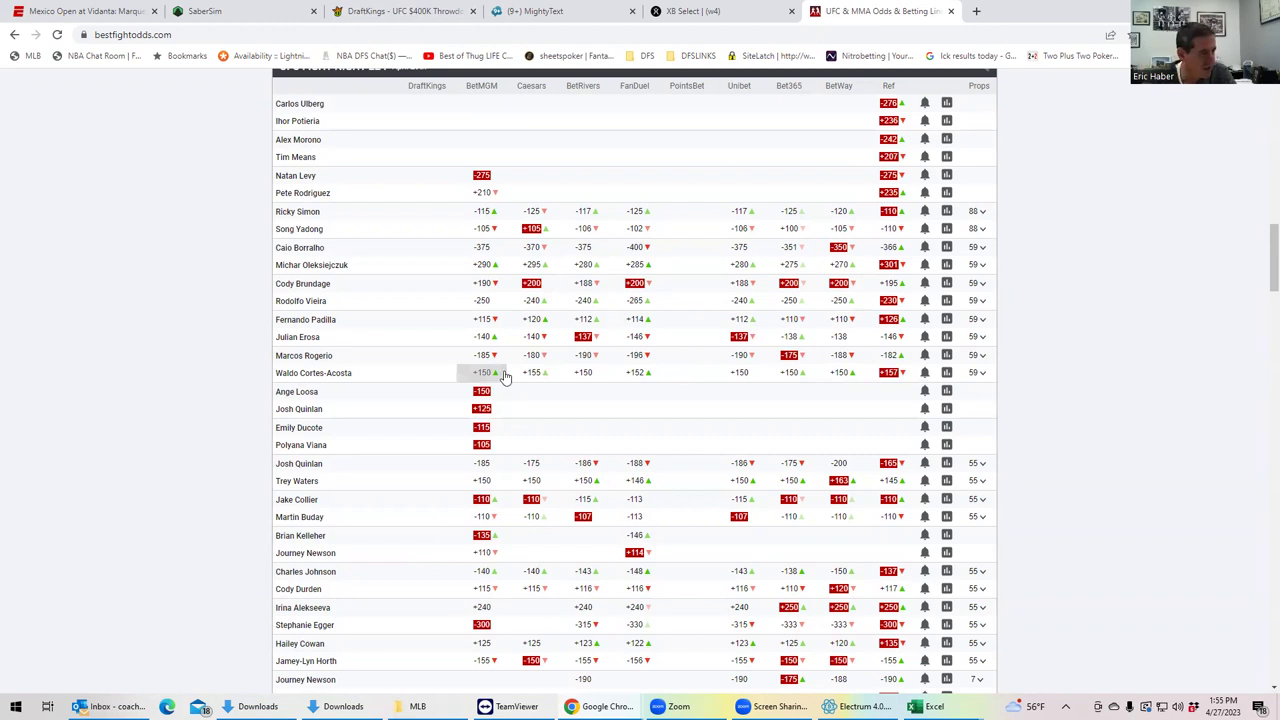
click(977, 360)
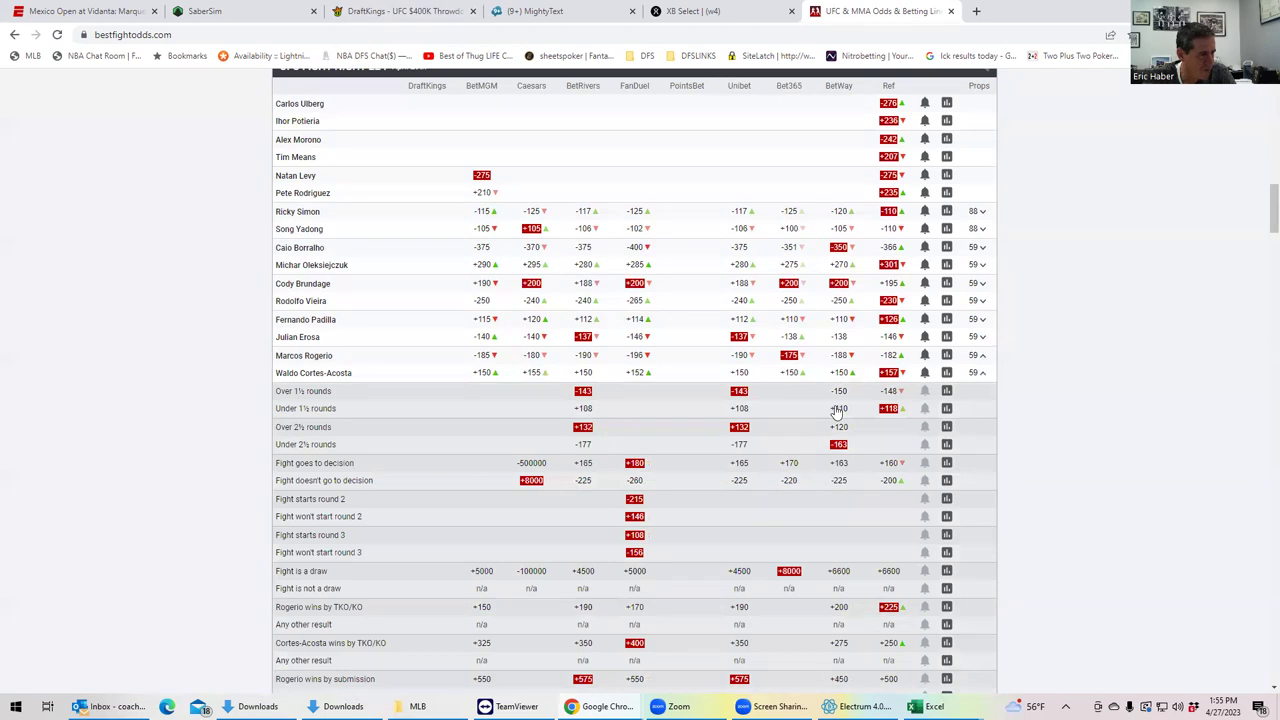
scroll(750, 465, down, 2)
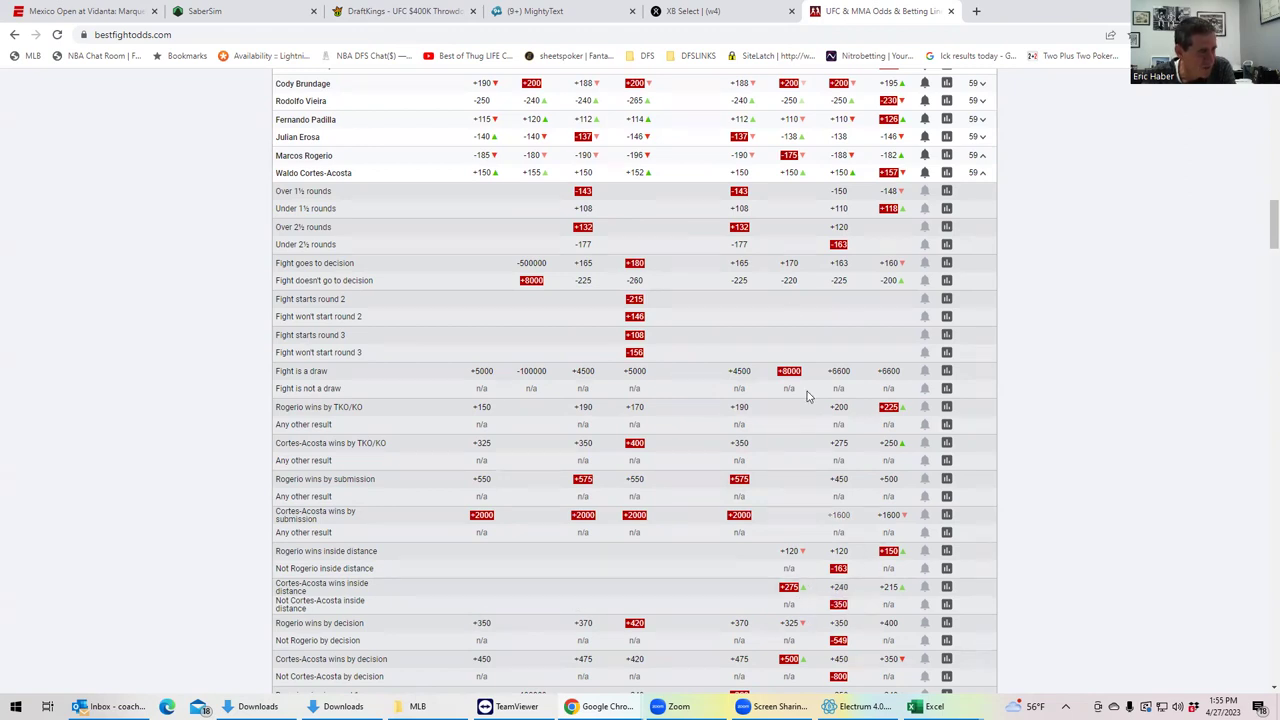
Add M. Rogerio de Lima to the DraftKings lineup and collapse the Rogerio–Cortes-Acosta props on BestFightOdds
click(420, 20)
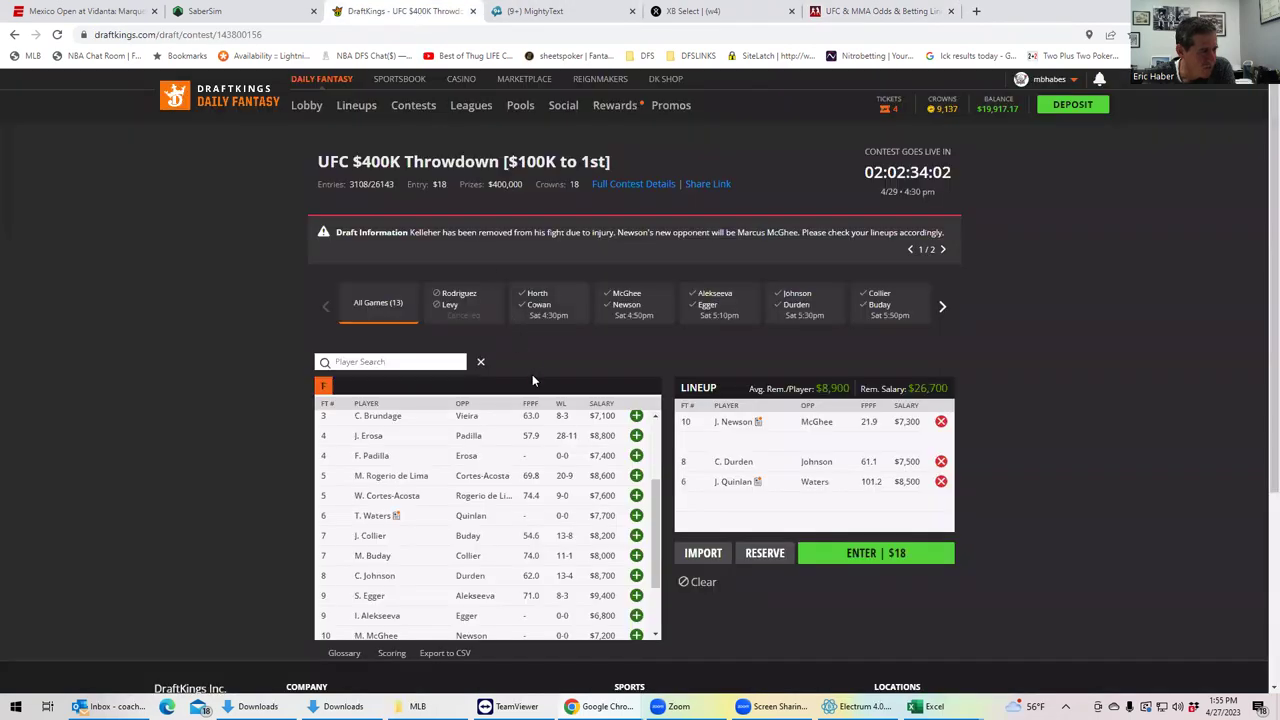
click(636, 477)
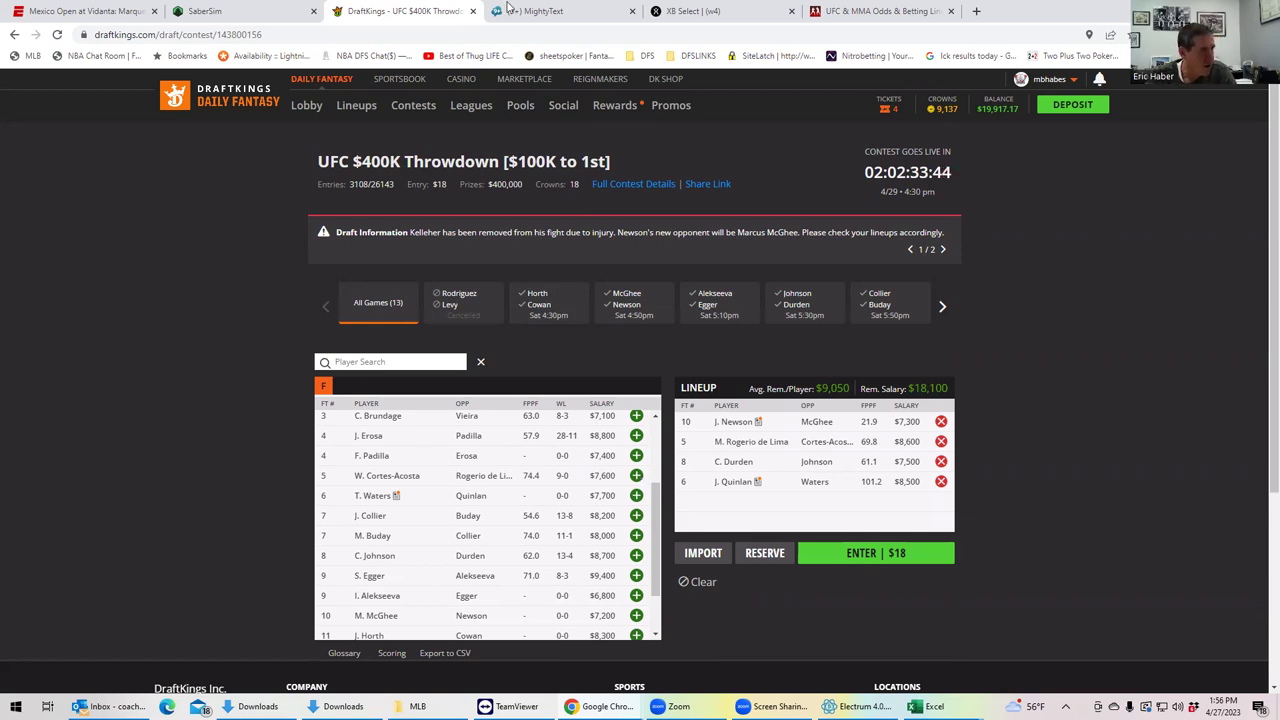
click(829, 14)
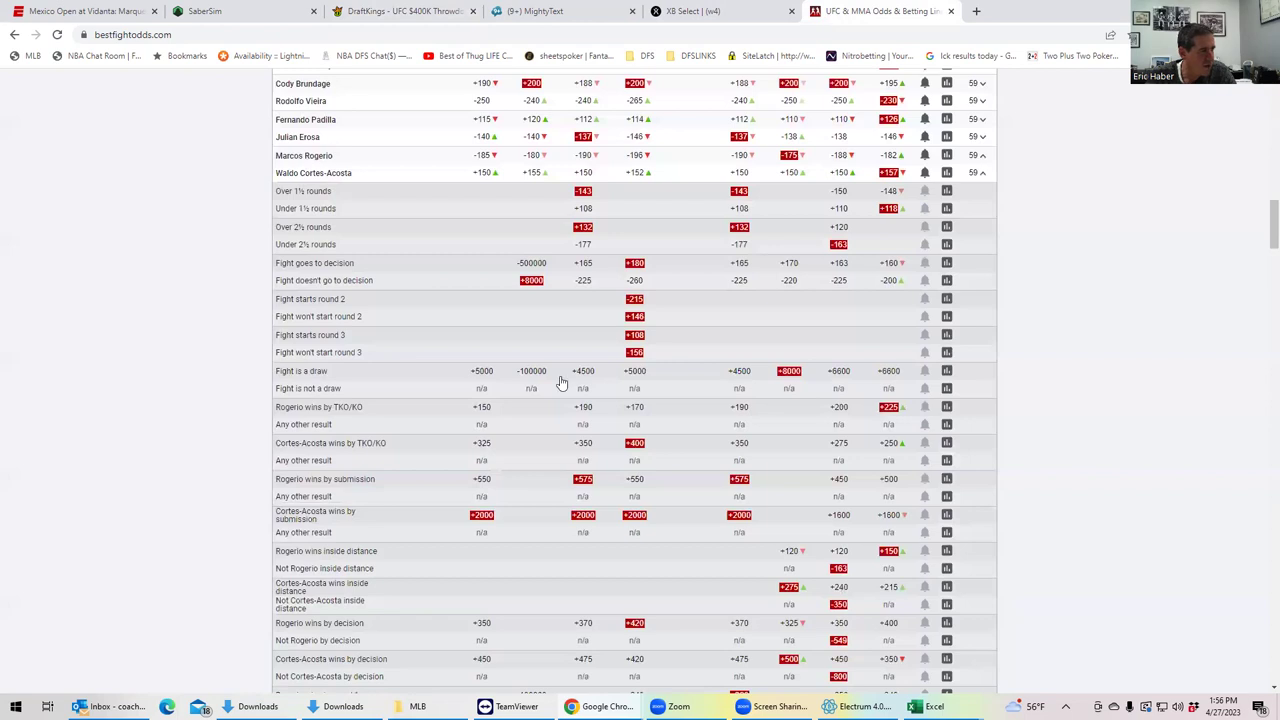
scroll(561, 383, up, 2)
click(982, 307)
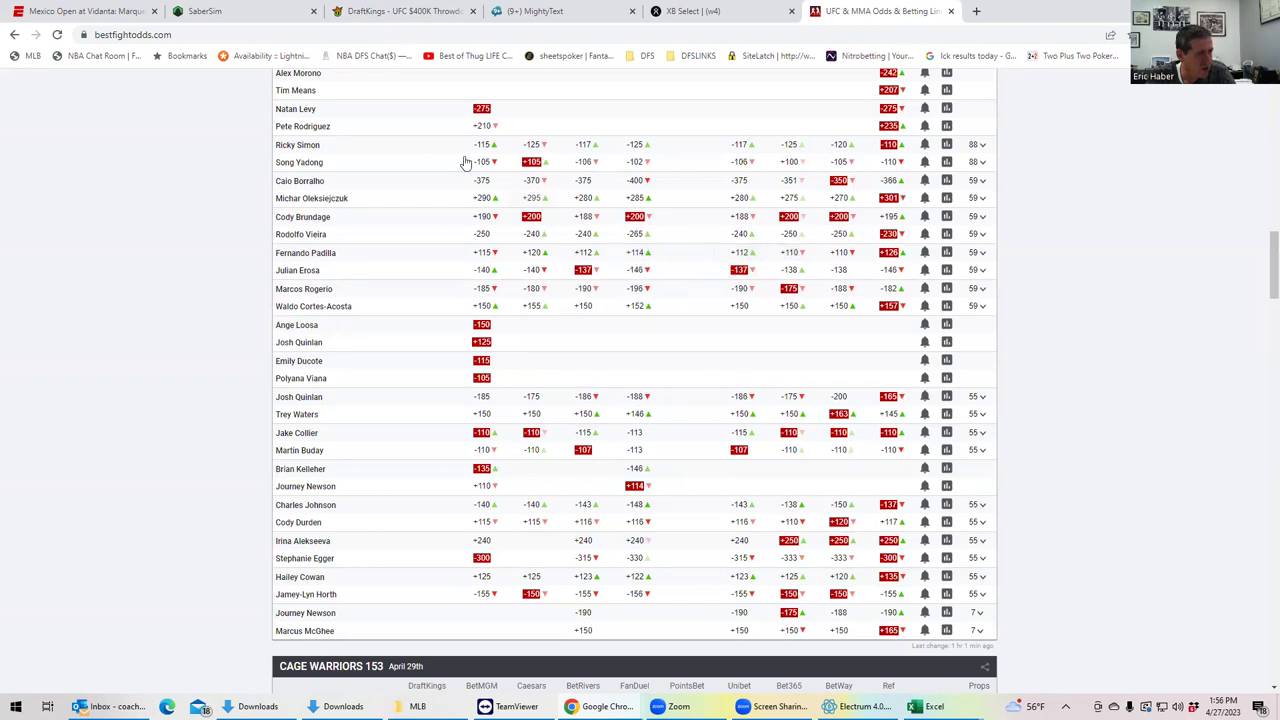
Return to the DraftKings contest and add F. Padilla to the lineup
click(426, 16)
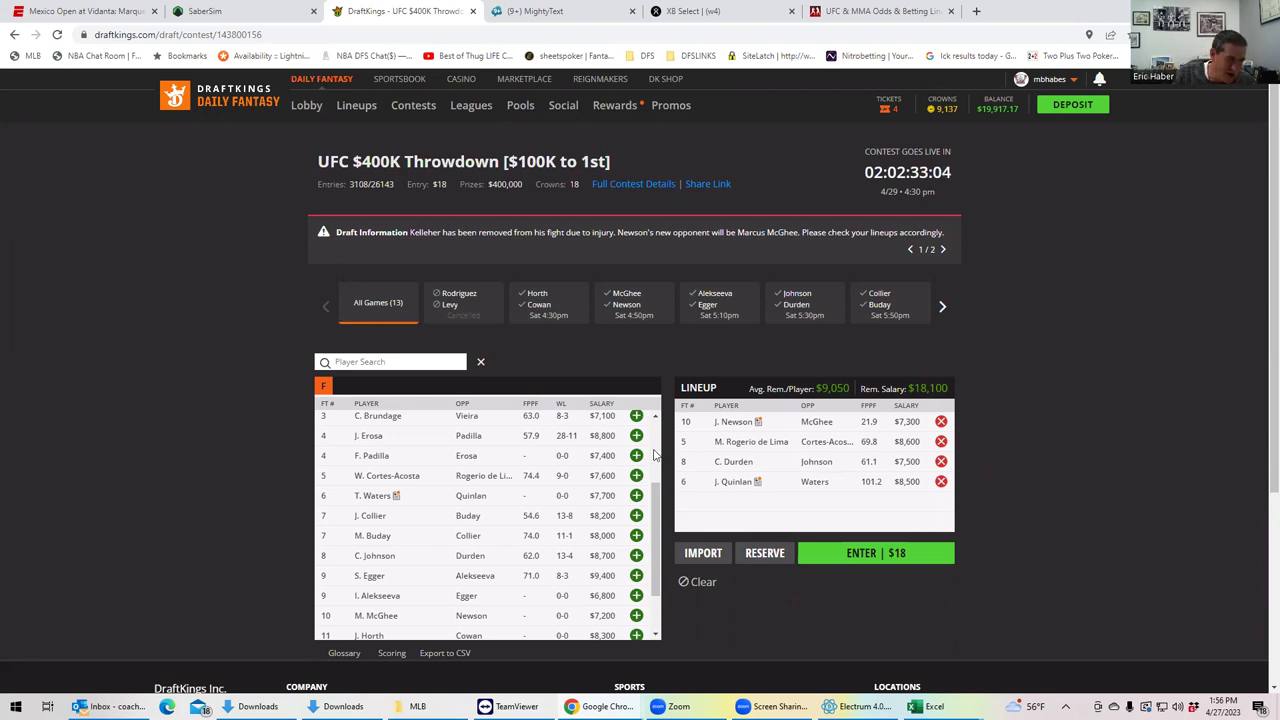
click(636, 456)
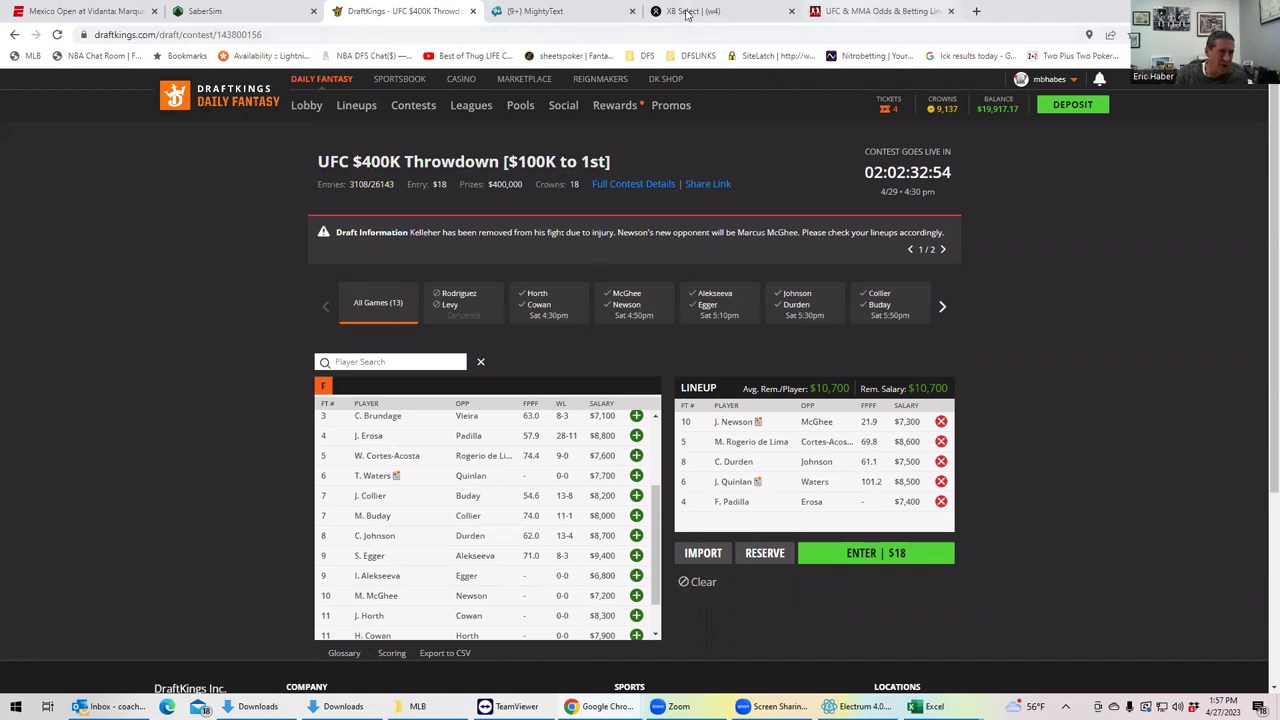
Examine the Fernando Padilla vs Julian Erosa prop odds on BestFightOdds, including TKO/KO, submission and inside-distance wins, and return to the DraftKings contest
key(ctrl+9)
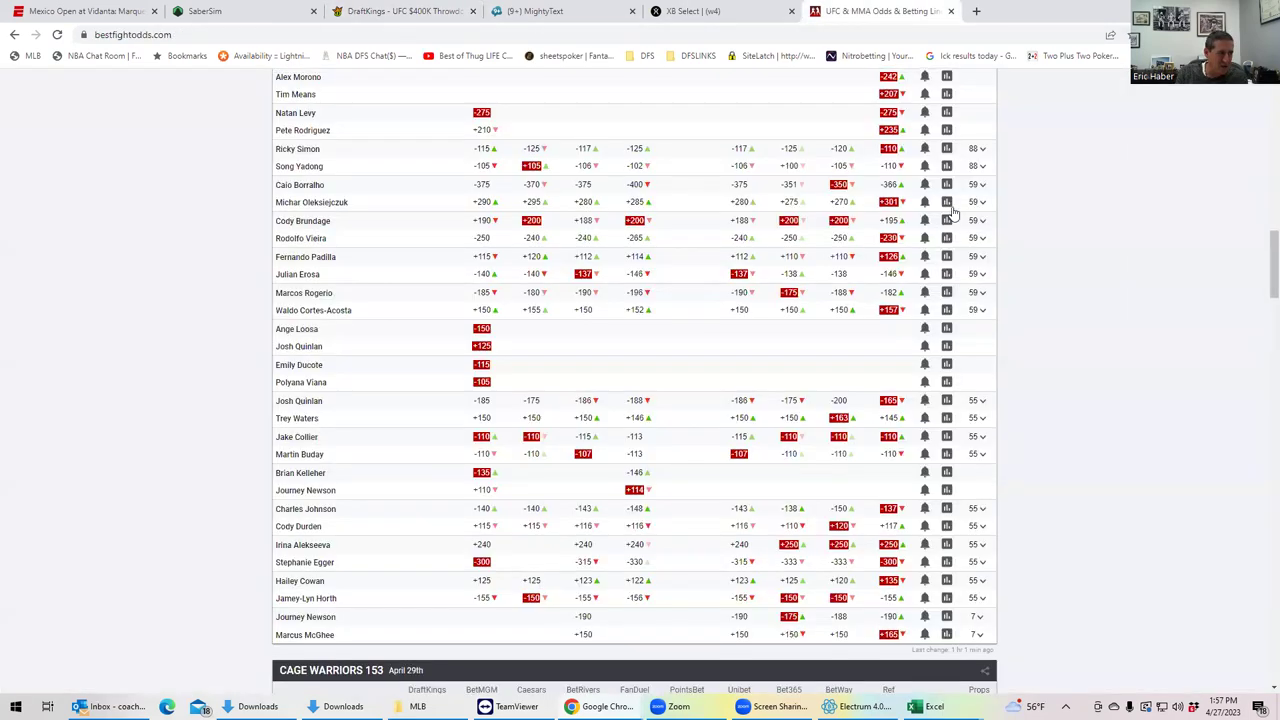
scroll(950, 218, up, 1)
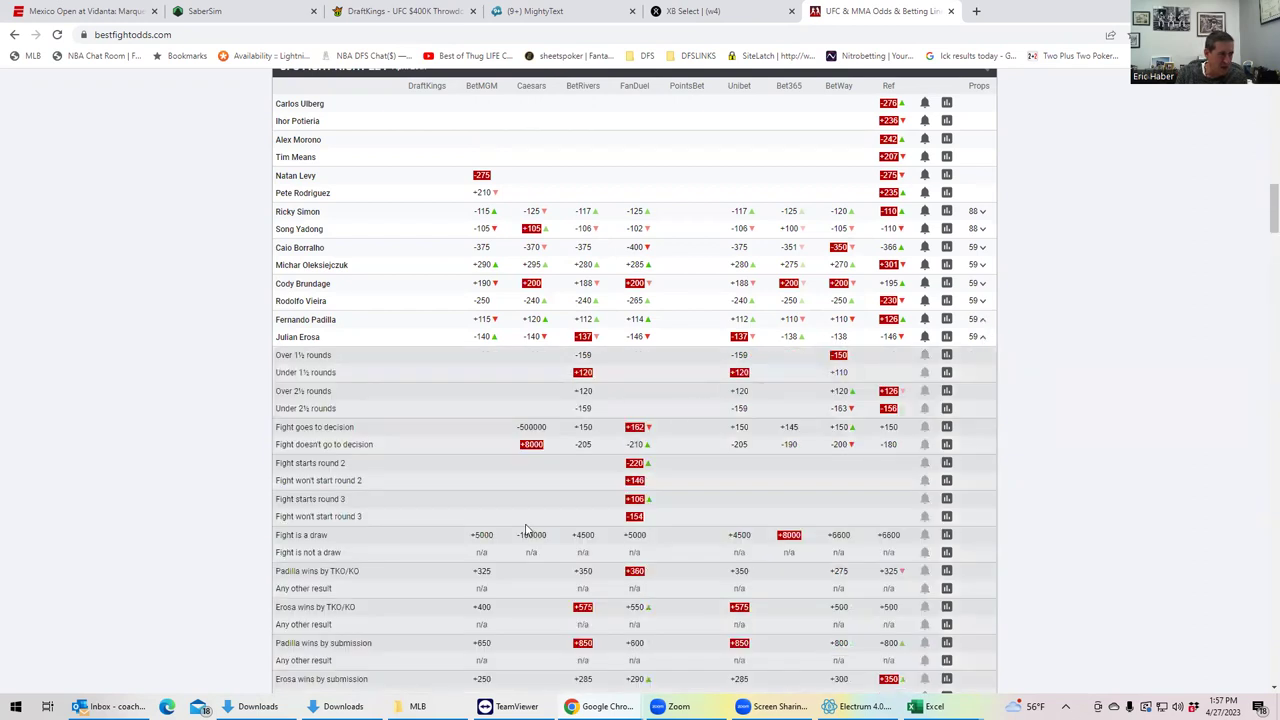
scroll(533, 565, down, 1)
scroll(537, 566, down, 1)
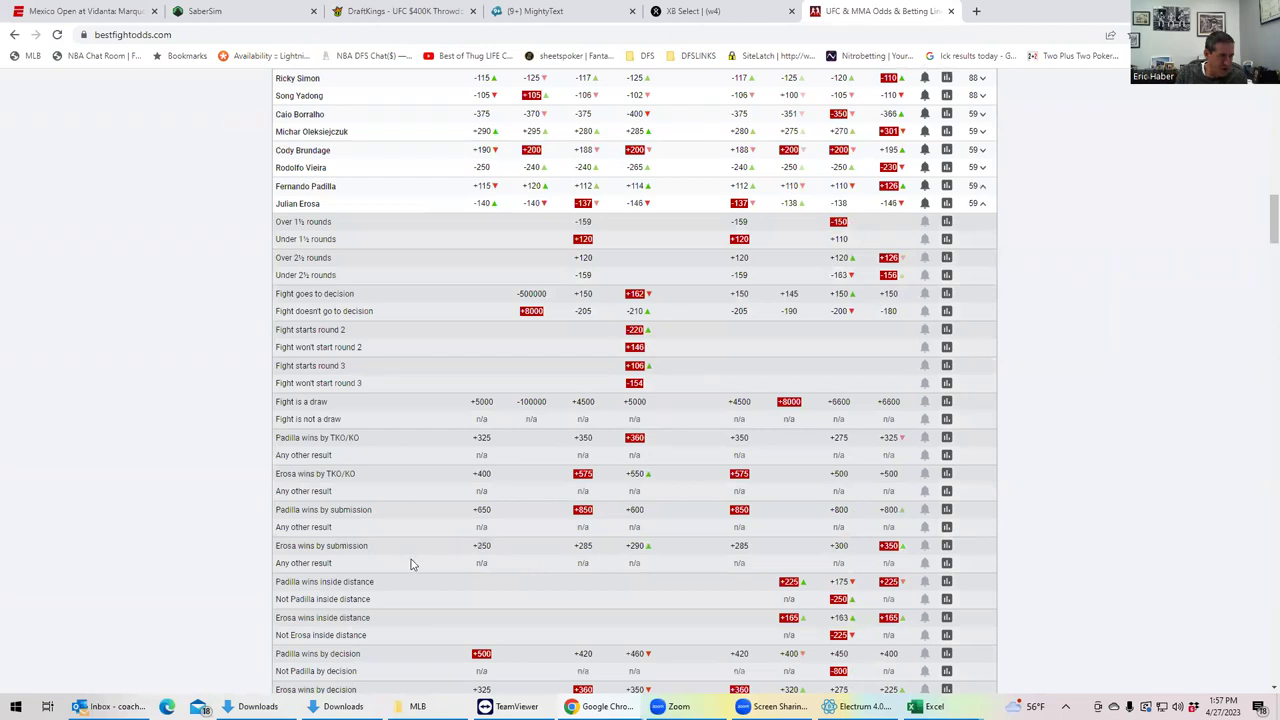
scroll(509, 590, down, 1)
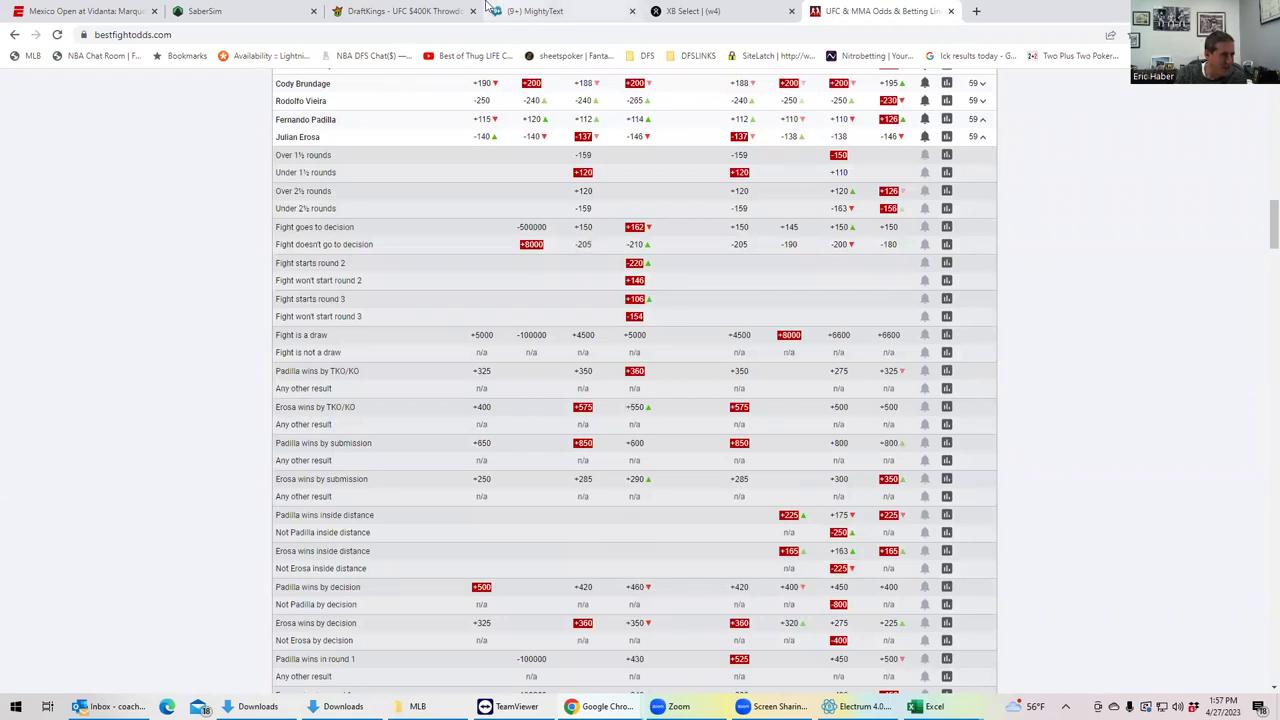
click(405, 12)
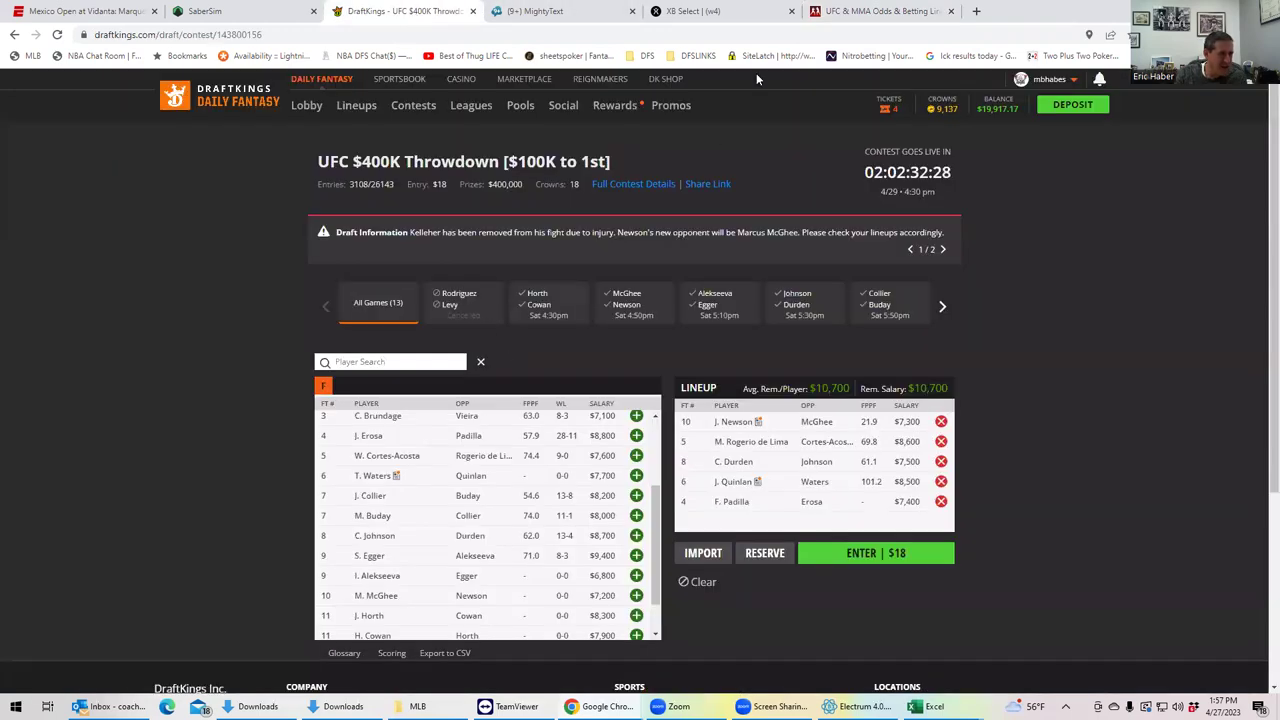
Collapse the Padilla–Erosa props on BestFightOdds and review the five-fighter lineup on DraftKings
click(840, 14)
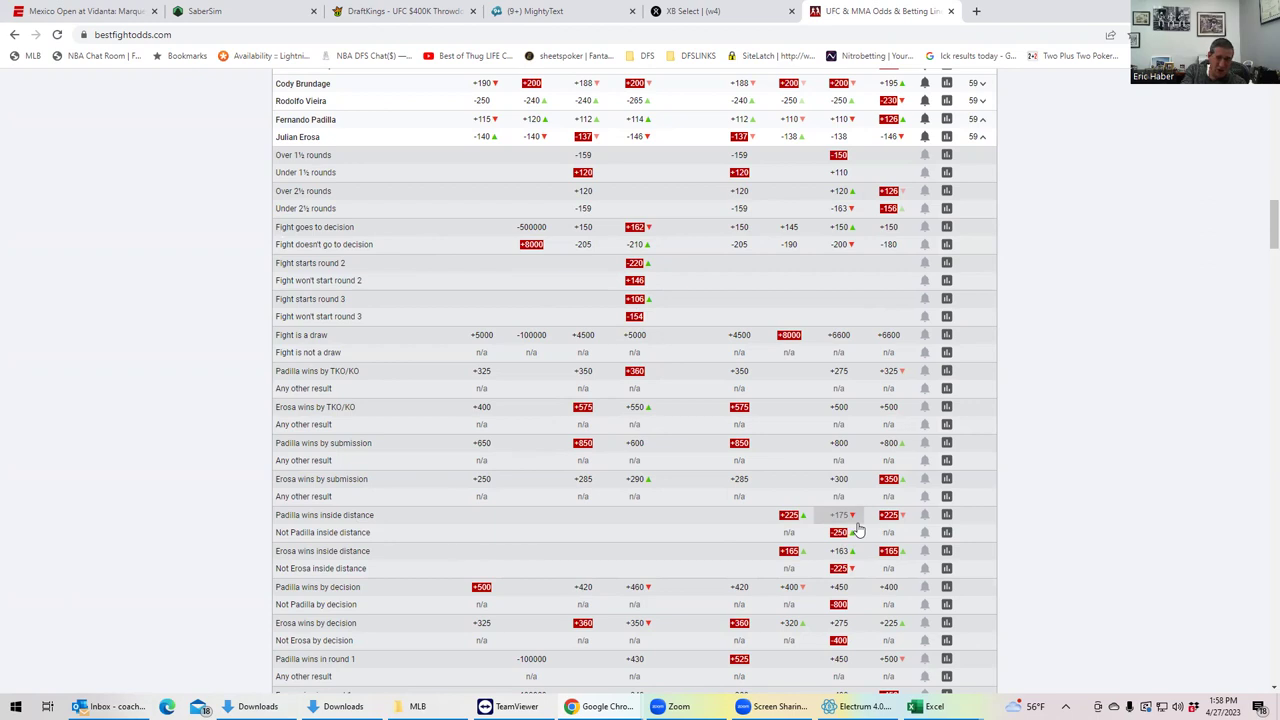
click(977, 137)
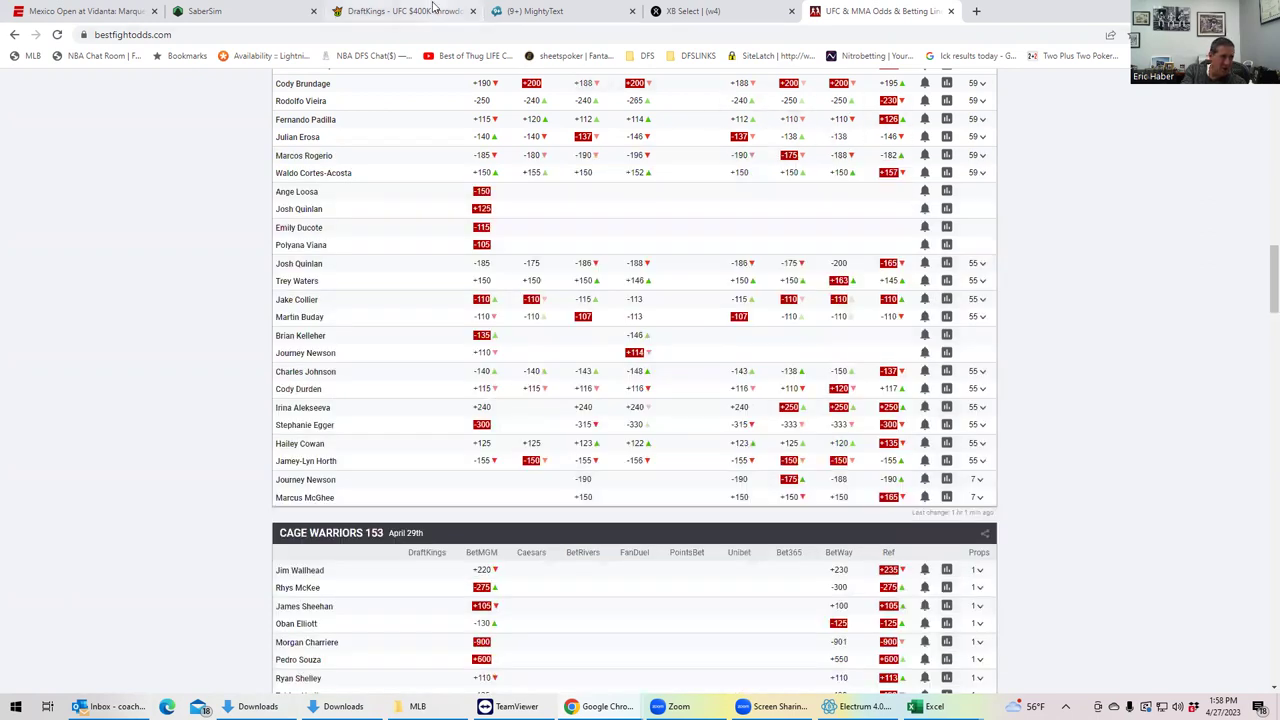
click(400, 11)
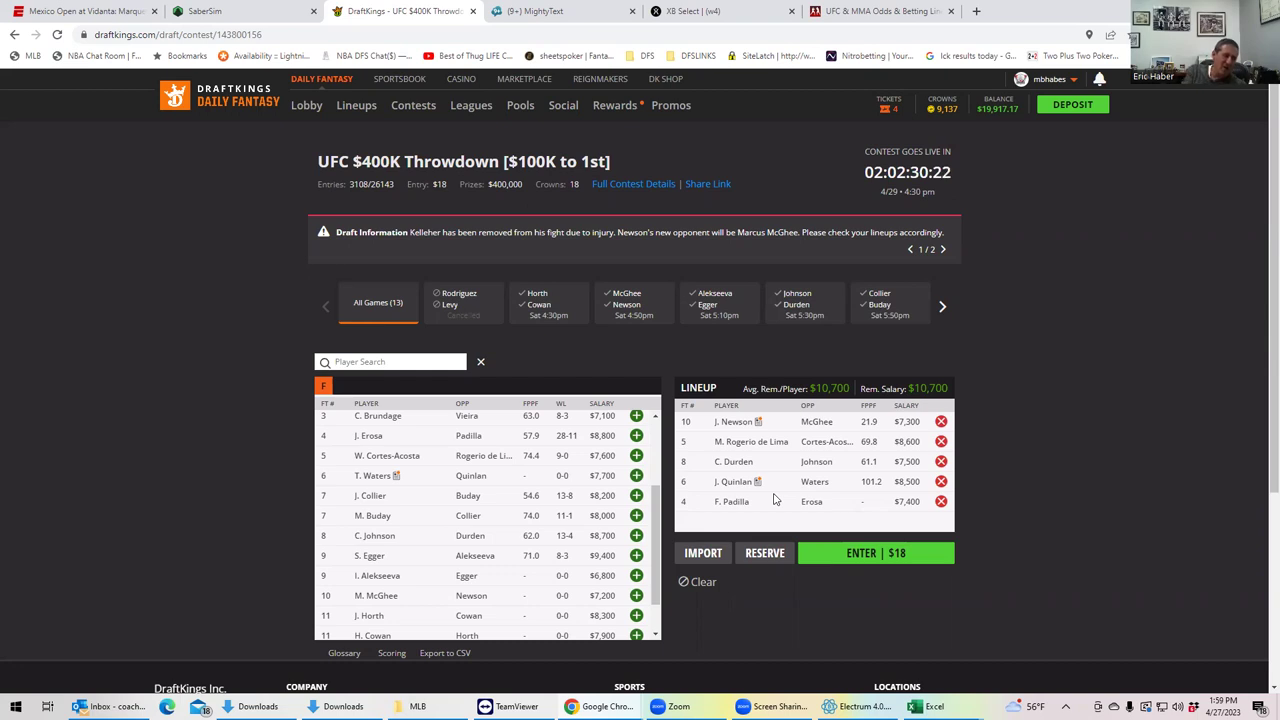
Compare the R. Vieira and C. Brundage salaries on DraftKings with their moneylines on BestFightOdds
scroll(655, 507, up, 2)
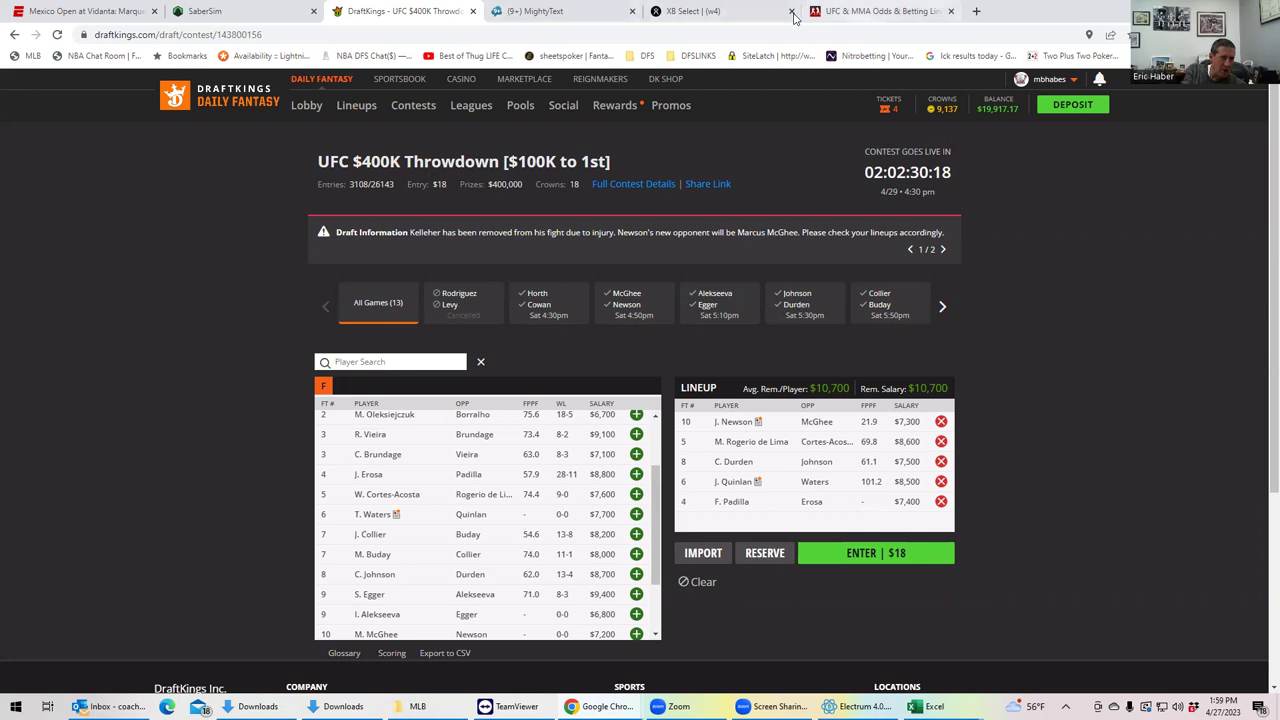
click(860, 14)
scroll(571, 237, up, 3)
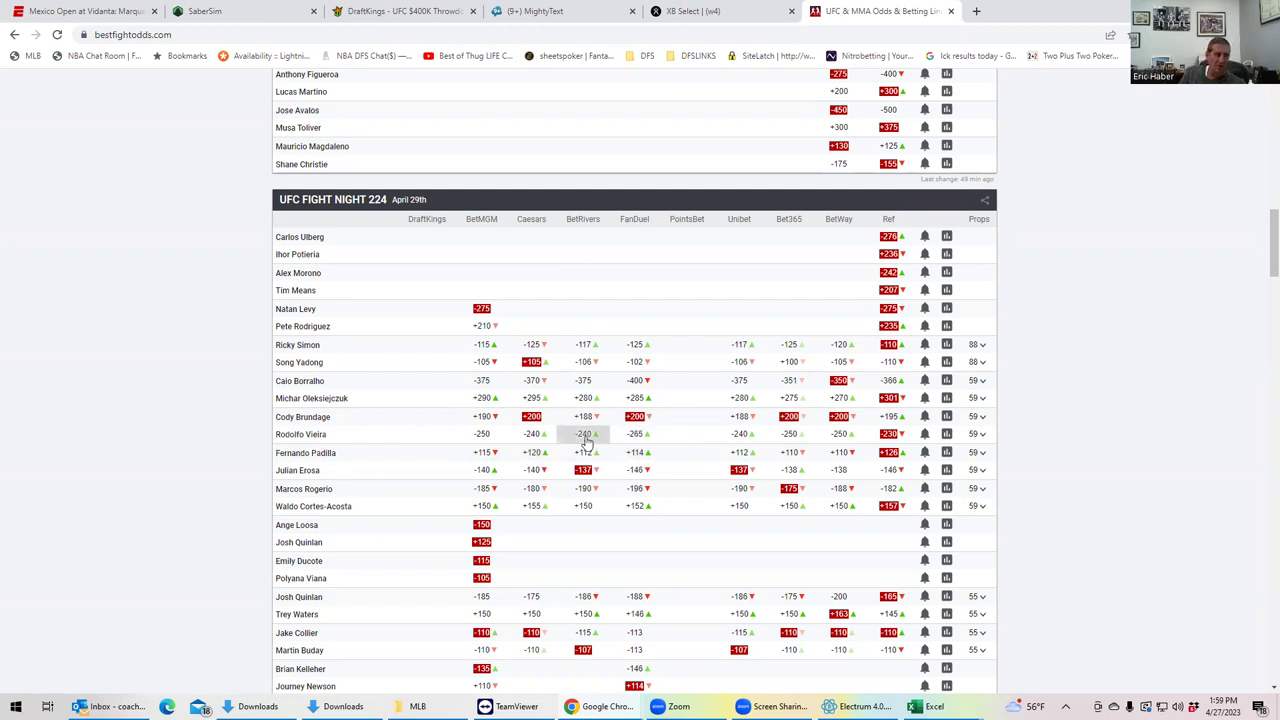
click(410, 12)
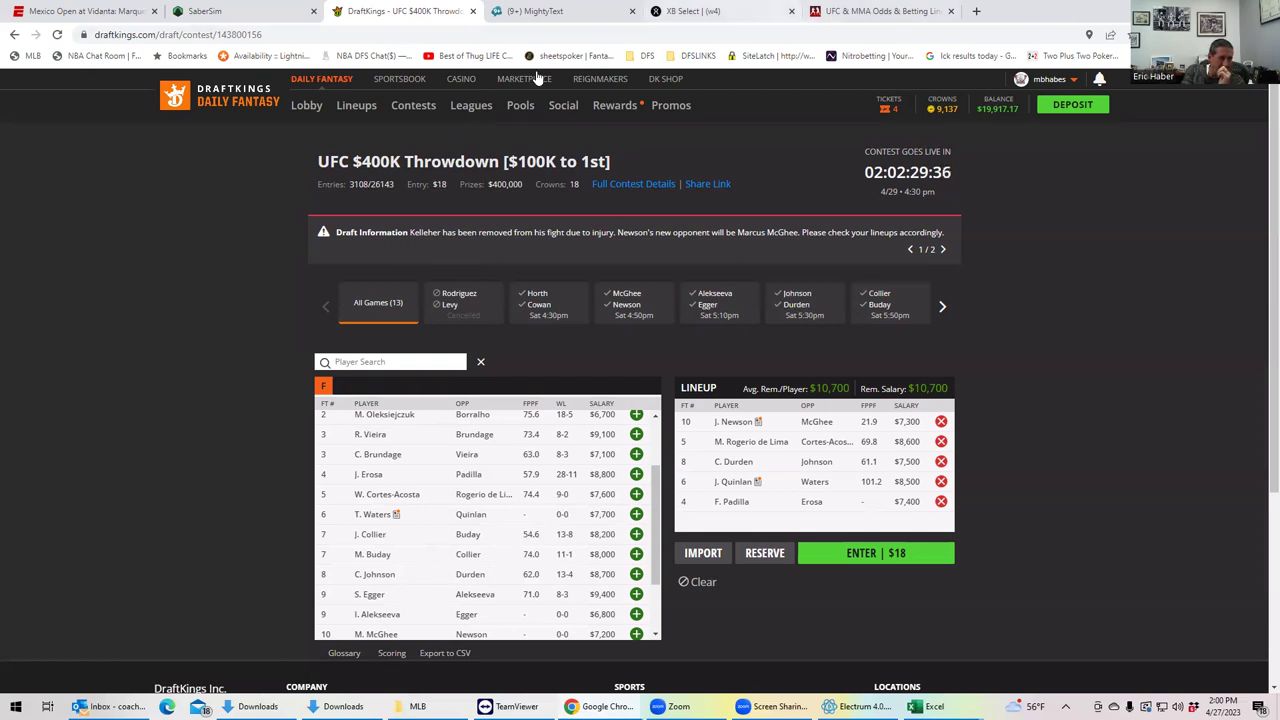
click(845, 14)
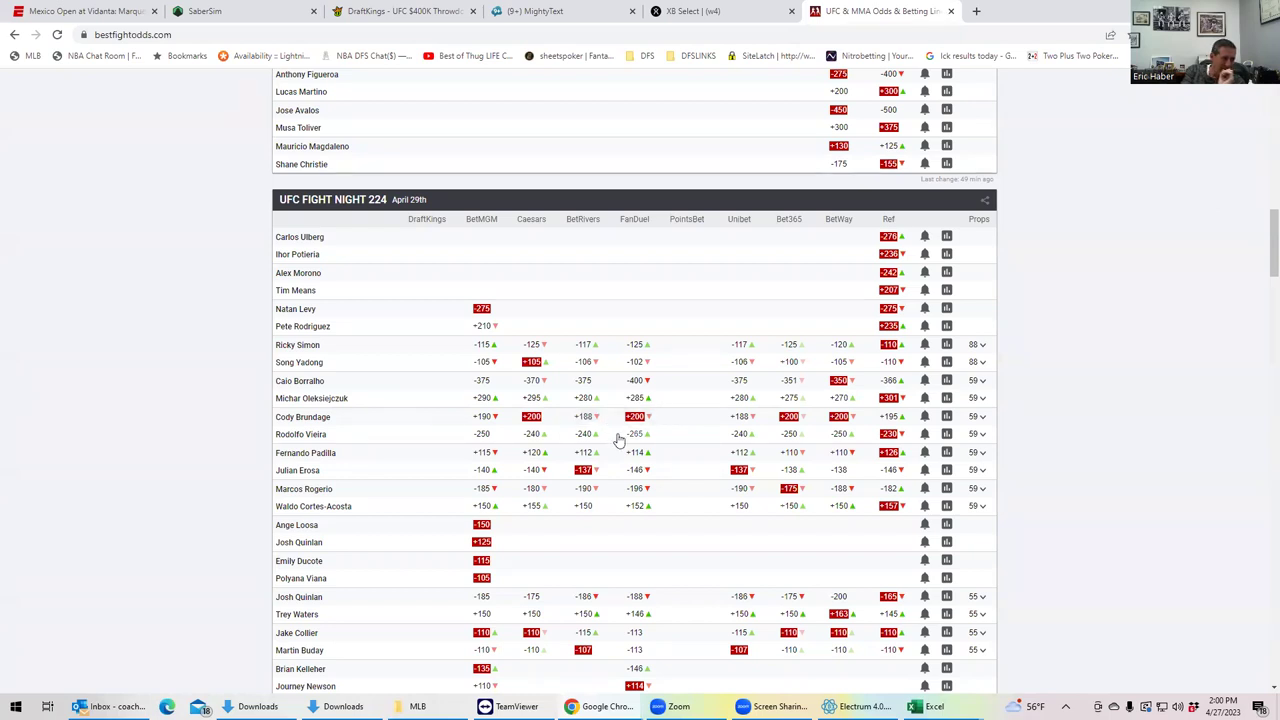
Examine the Cody Brundage vs Rodolfo Vieira prop odds, including submission, inside-distance, decision and round wins, and collapse them
click(983, 492)
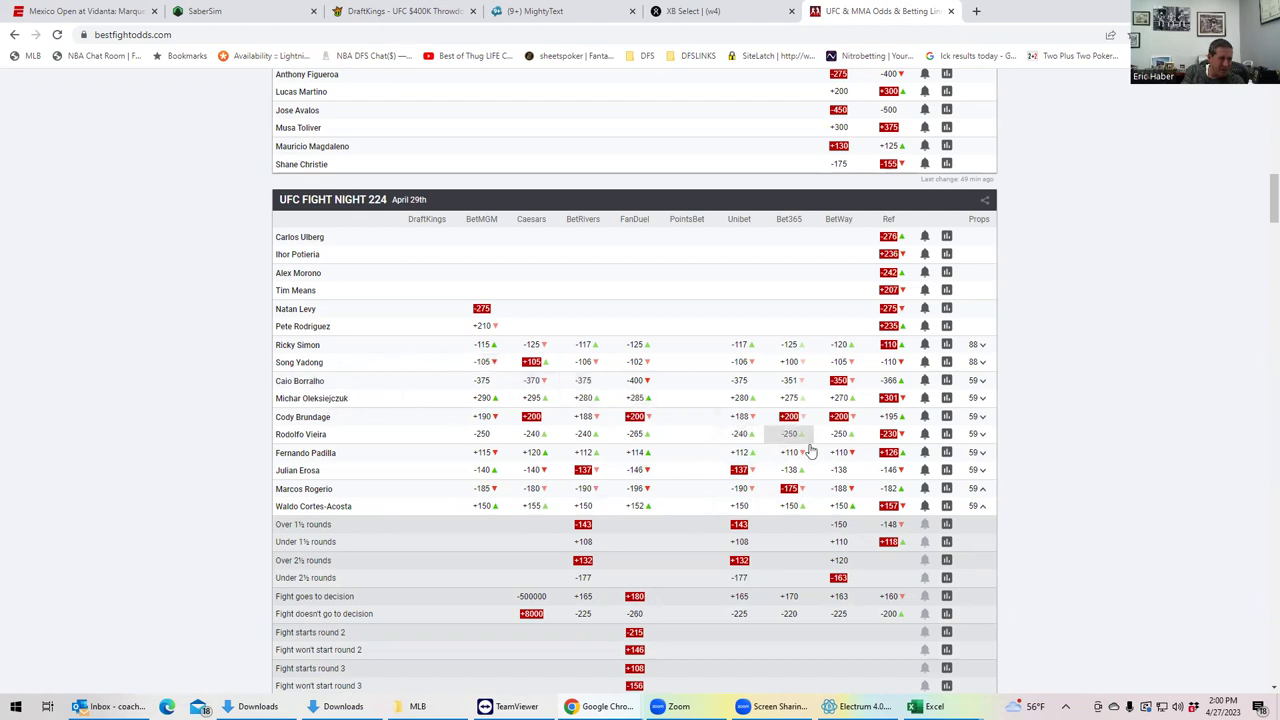
click(981, 434)
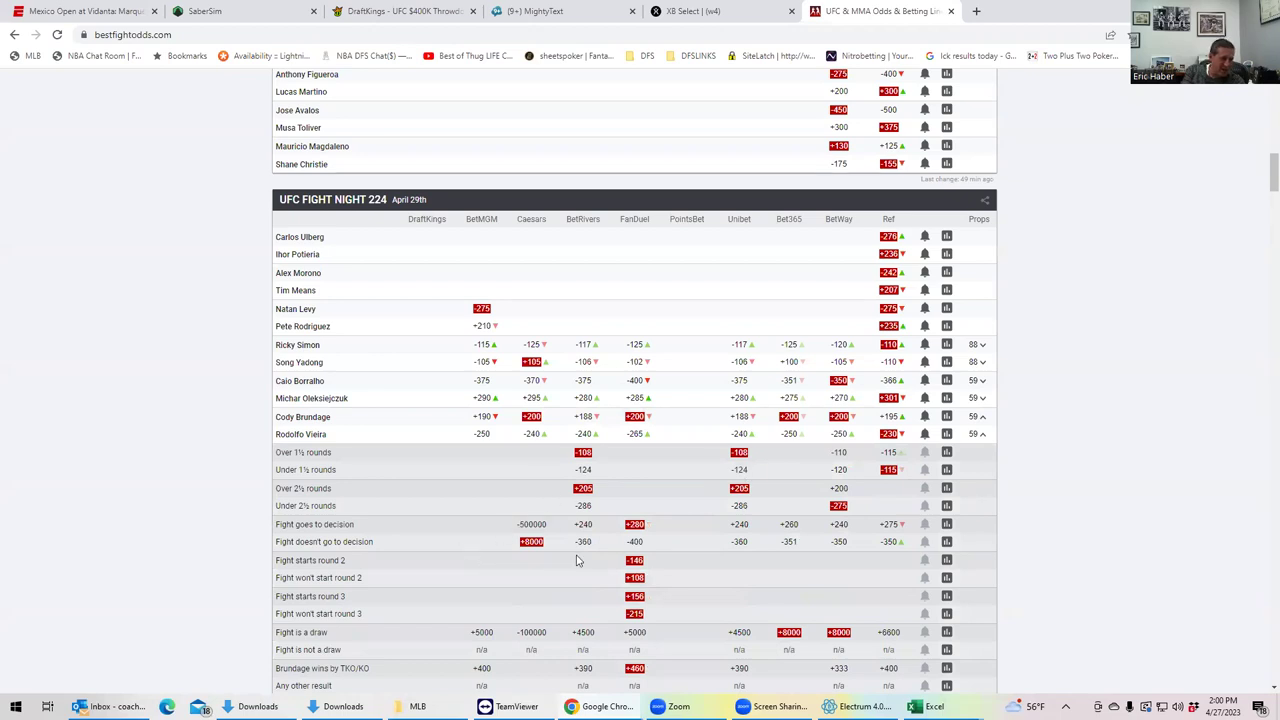
scroll(738, 590, down, 2)
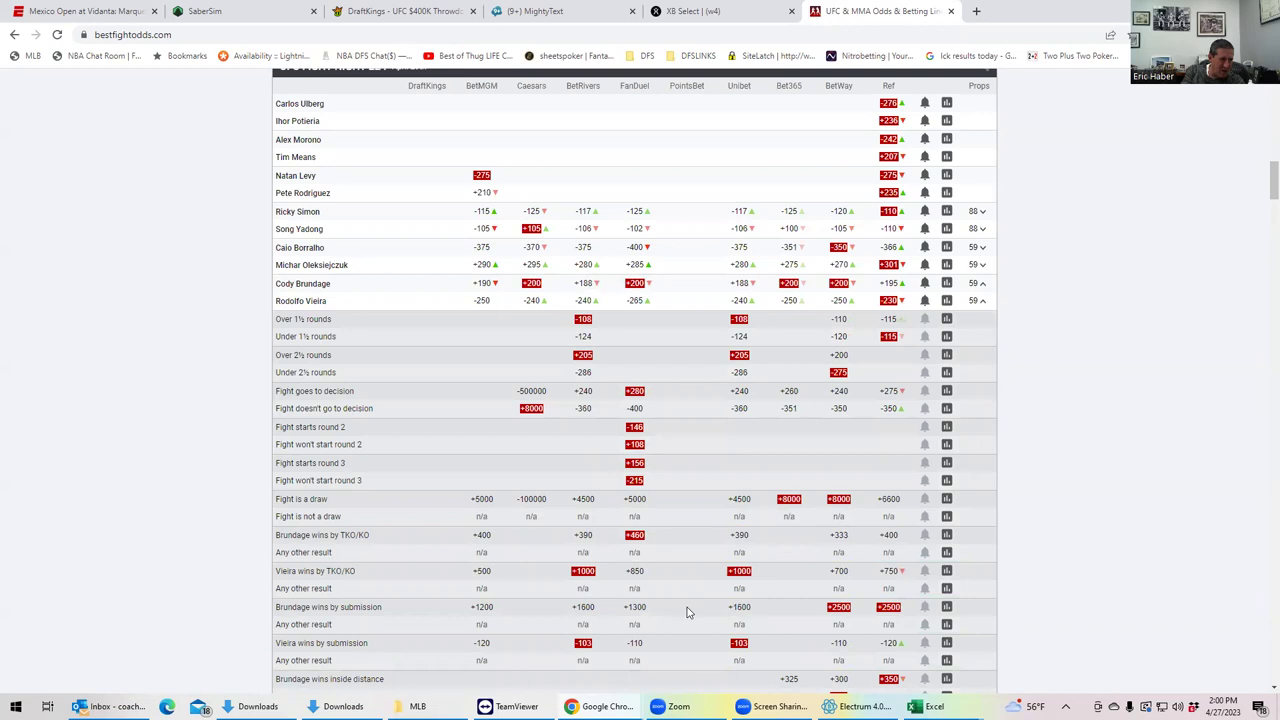
scroll(687, 612, down, 1)
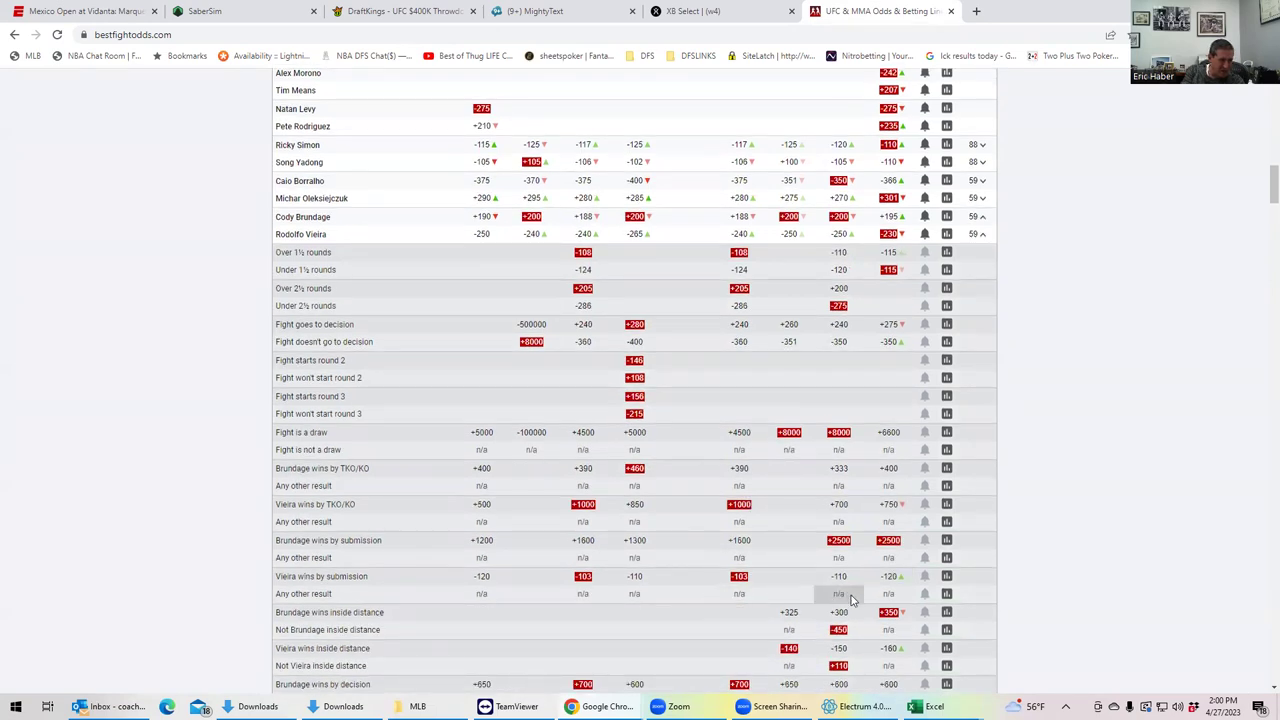
scroll(852, 599, down, 1)
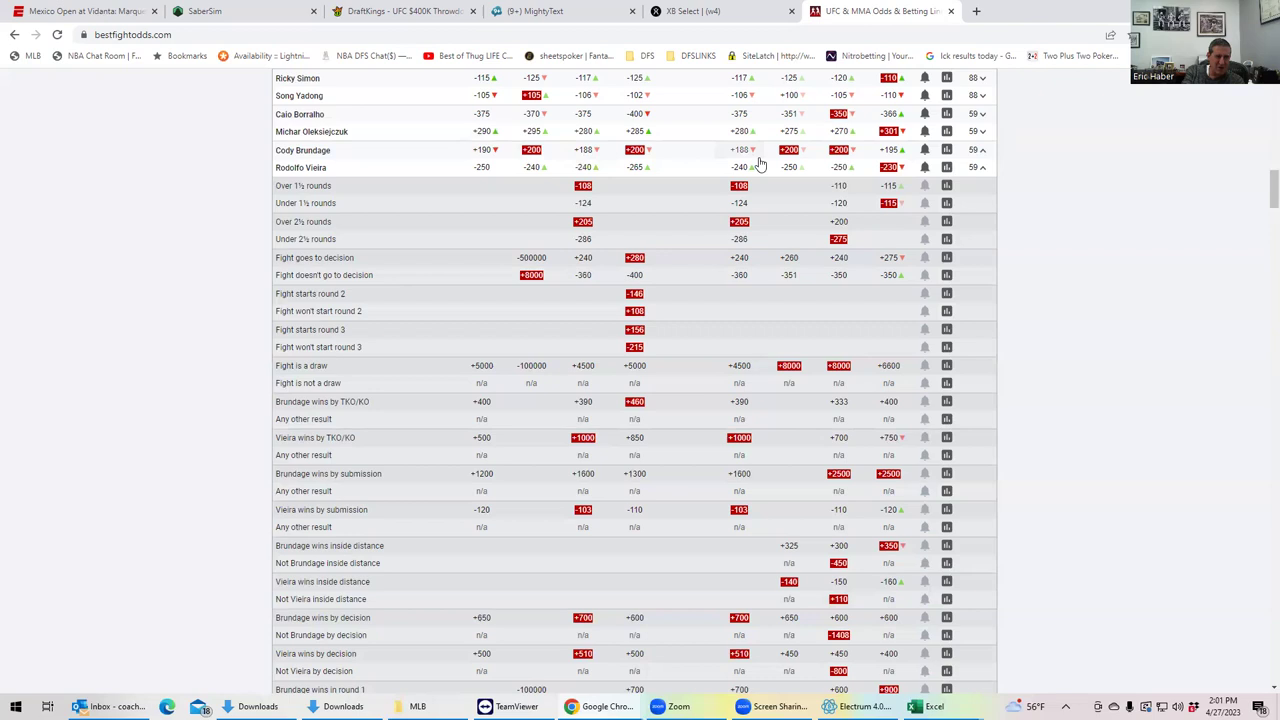
scroll(737, 394, down, 2)
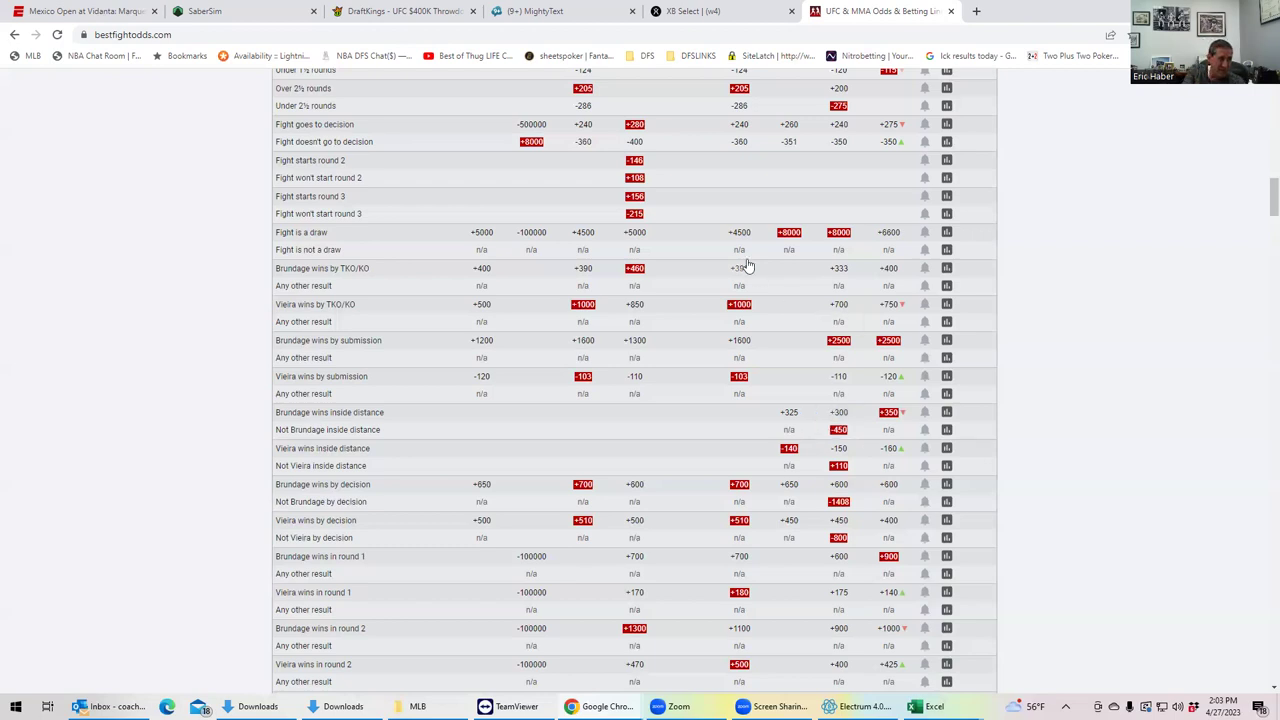
scroll(900, 250, up, 2)
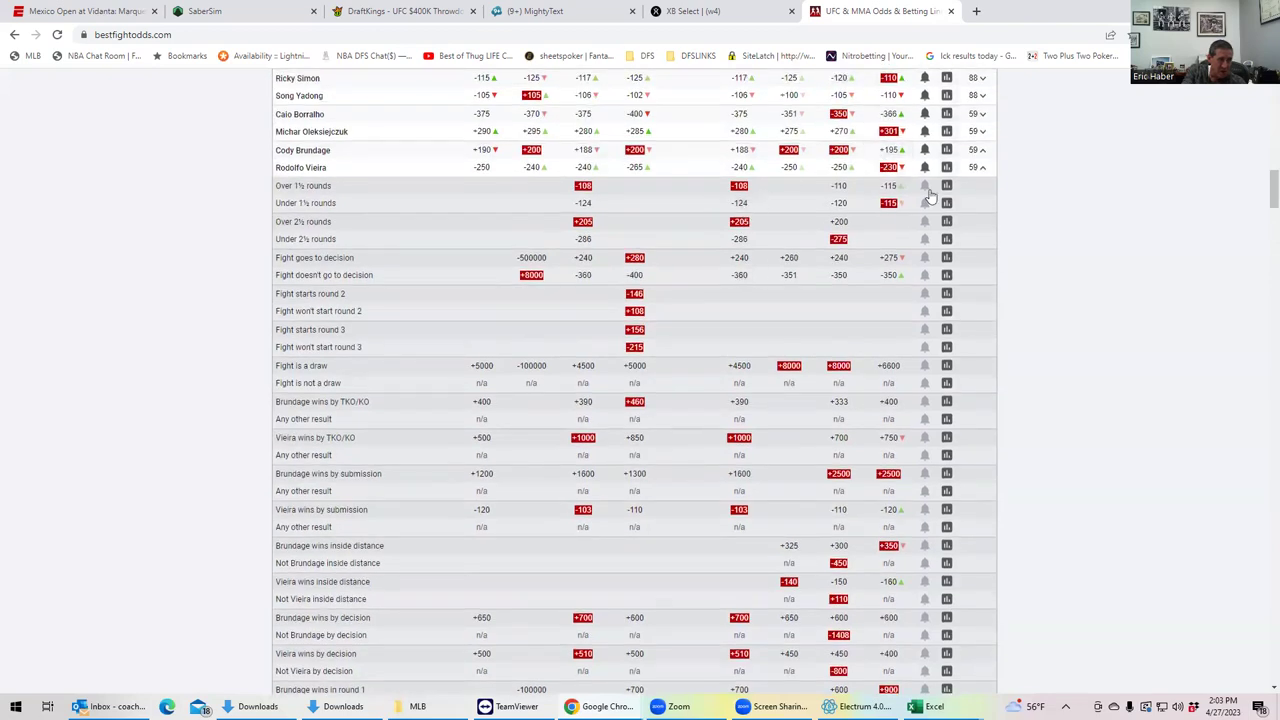
click(982, 167)
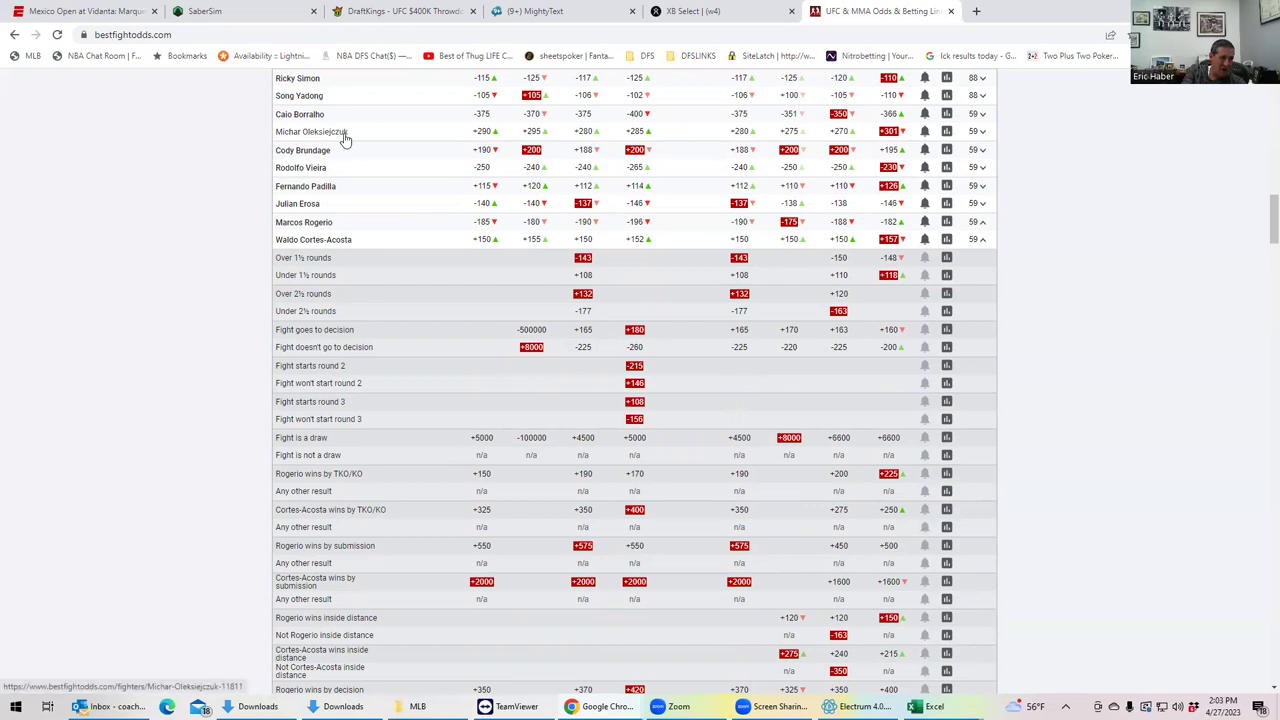
Check the C. Borralho and M. Oleksiejczuk salaries on DraftKings and find their moneylines on BestFightOdds
click(422, 12)
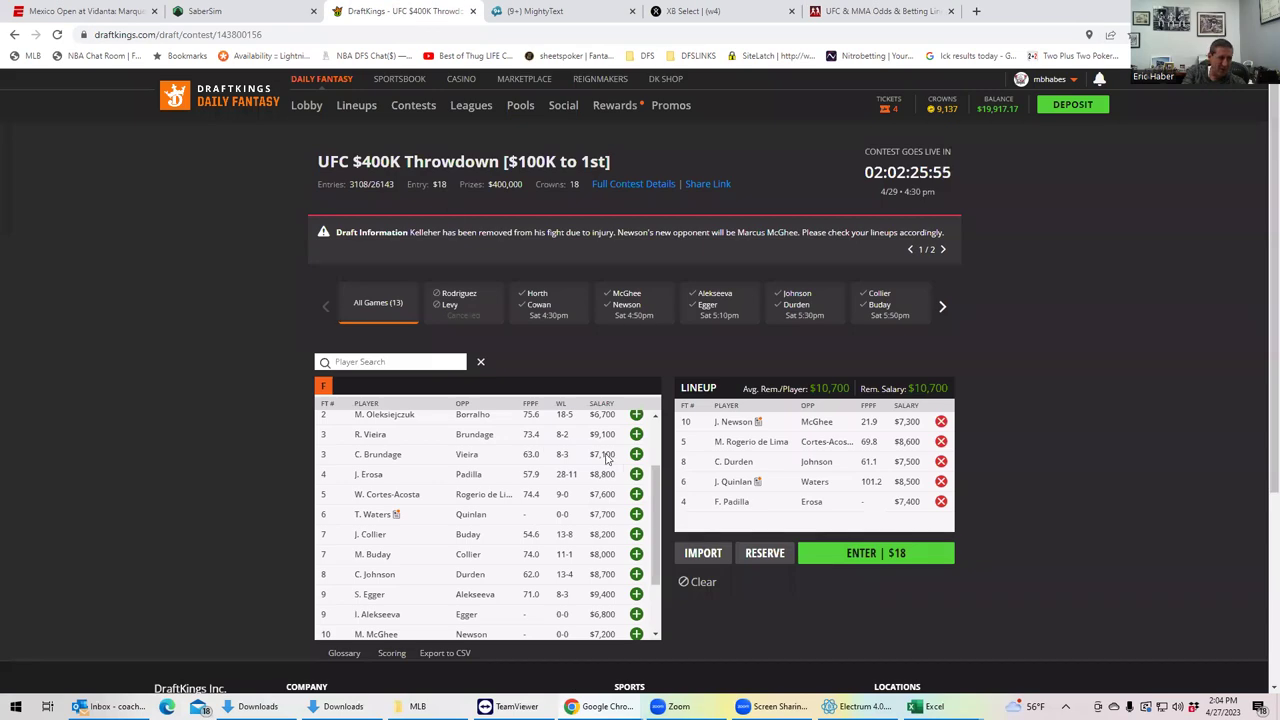
scroll(575, 459, up, 2)
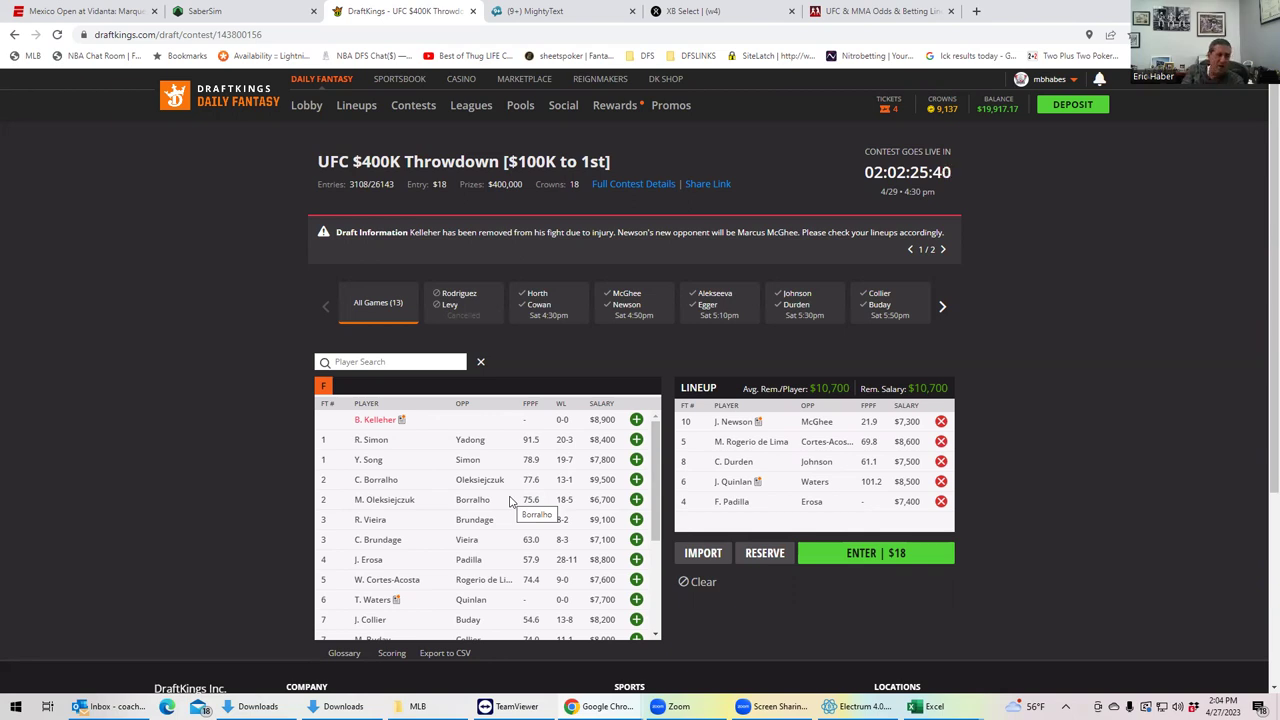
click(851, 14)
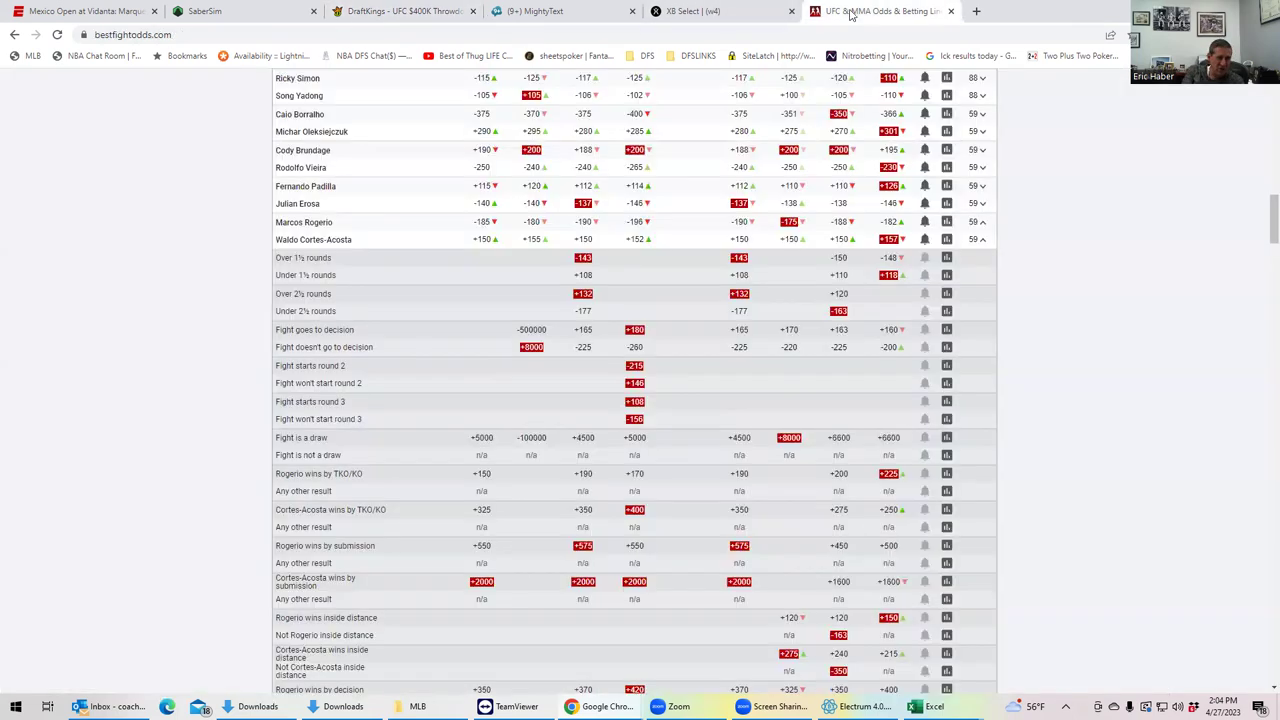
scroll(620, 333, up, 2)
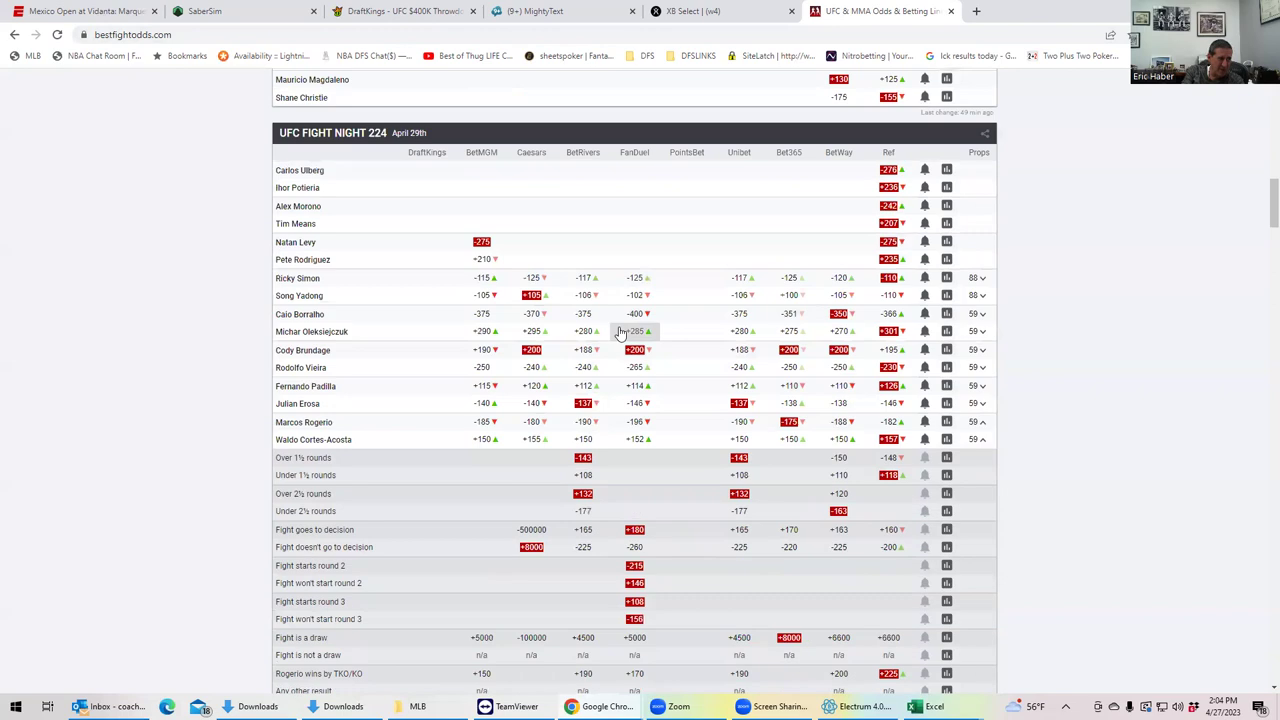
Examine the Caio Borralho vs Michar Oleksiejczuk prop odds, including submission, inside-distance and decision wins, and collapse them
click(984, 318)
scroll(583, 535, down, 2)
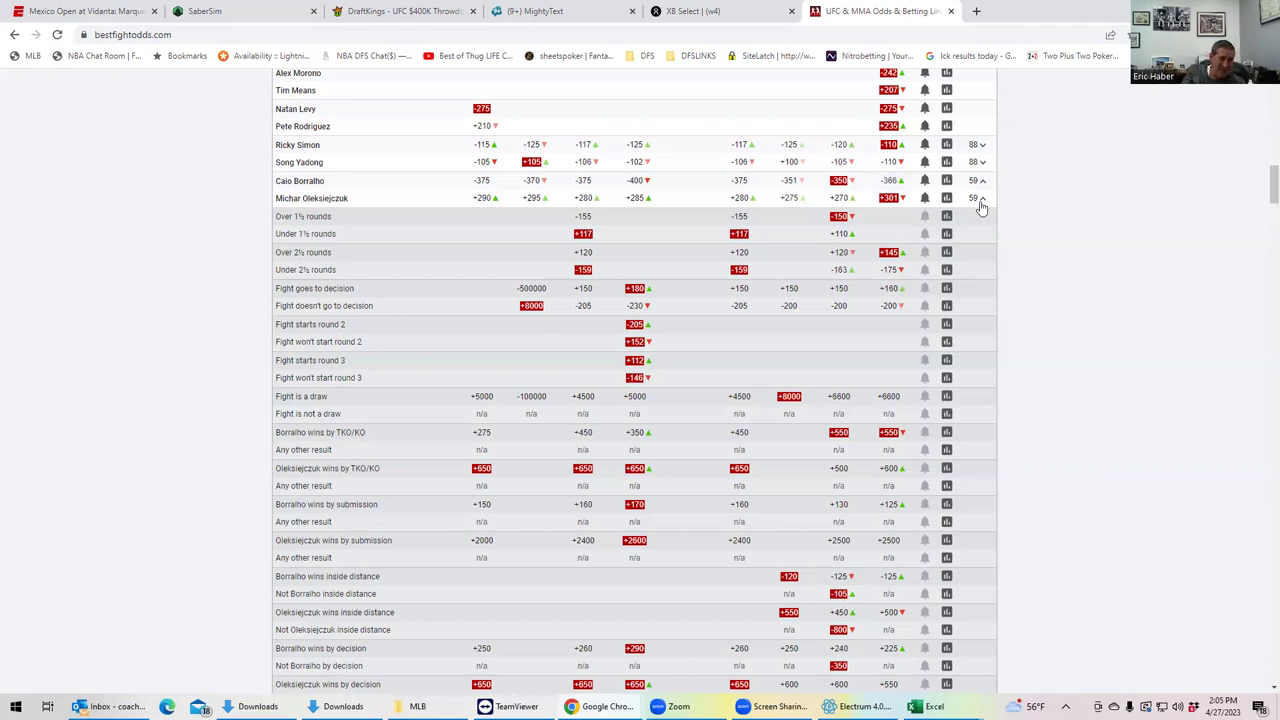
click(981, 199)
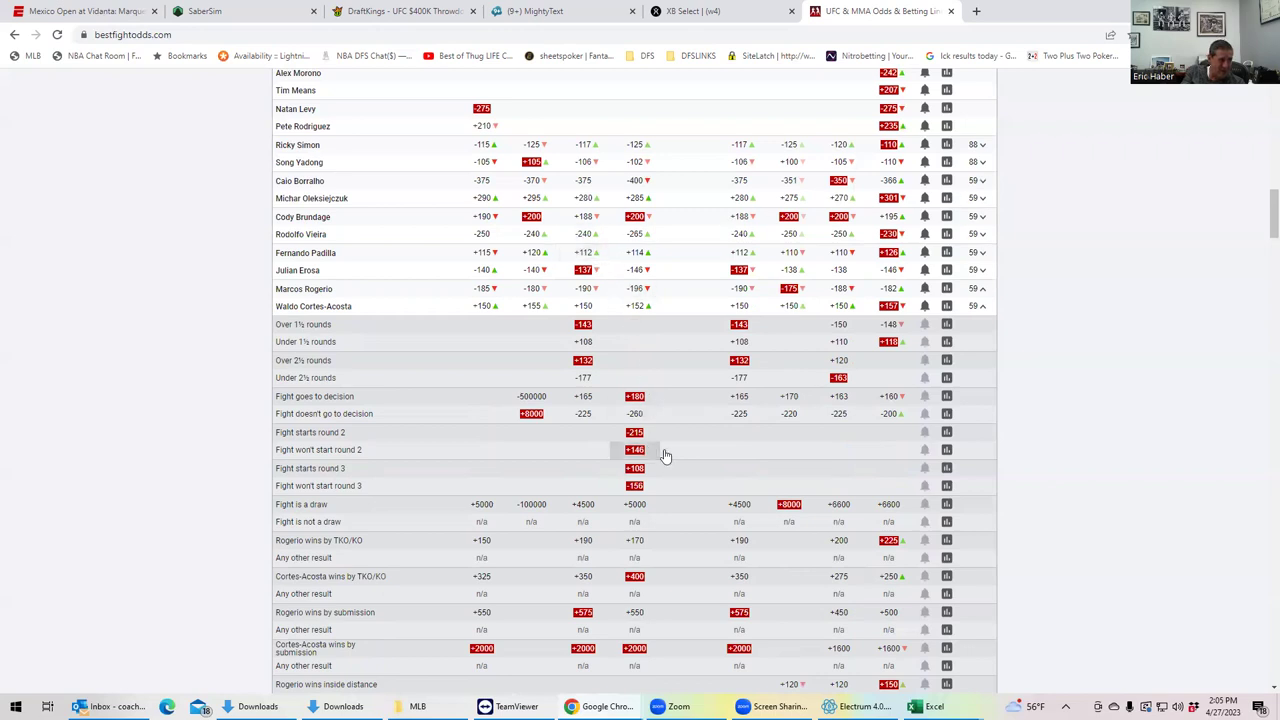
scroll(714, 486, down, 1)
scroll(757, 424, up, 3)
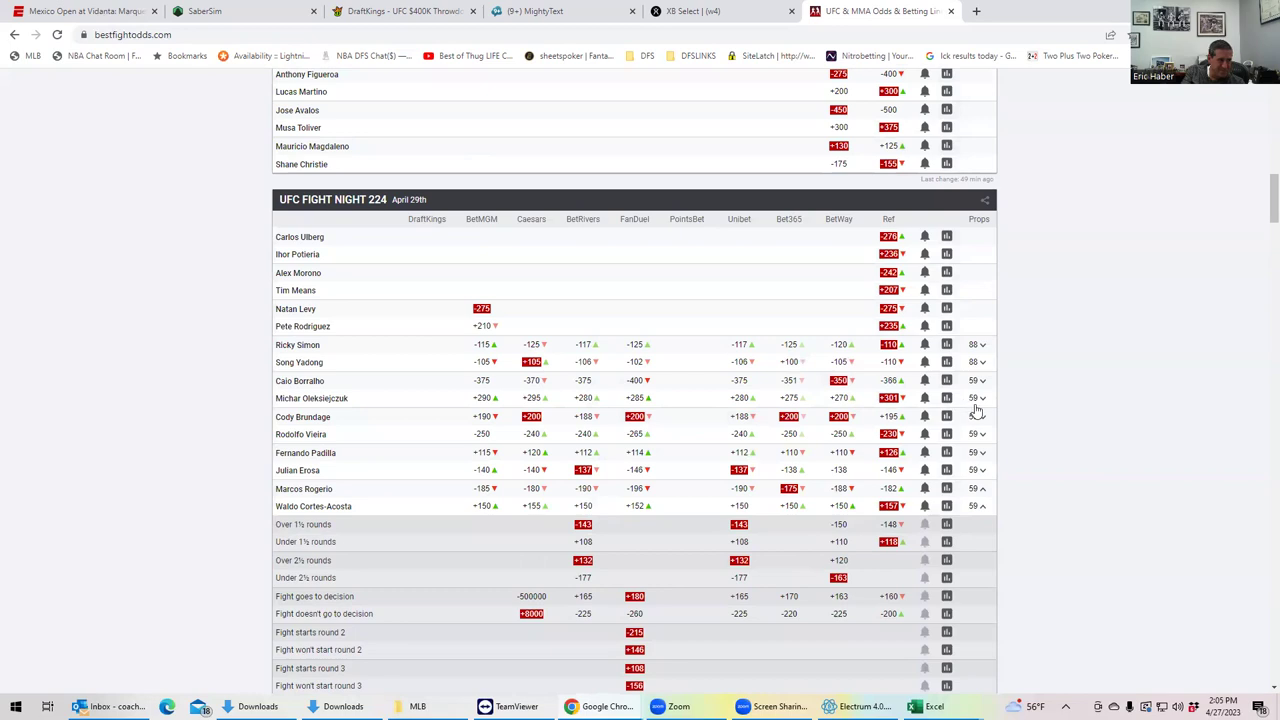
click(981, 399)
scroll(600, 598, down, 3)
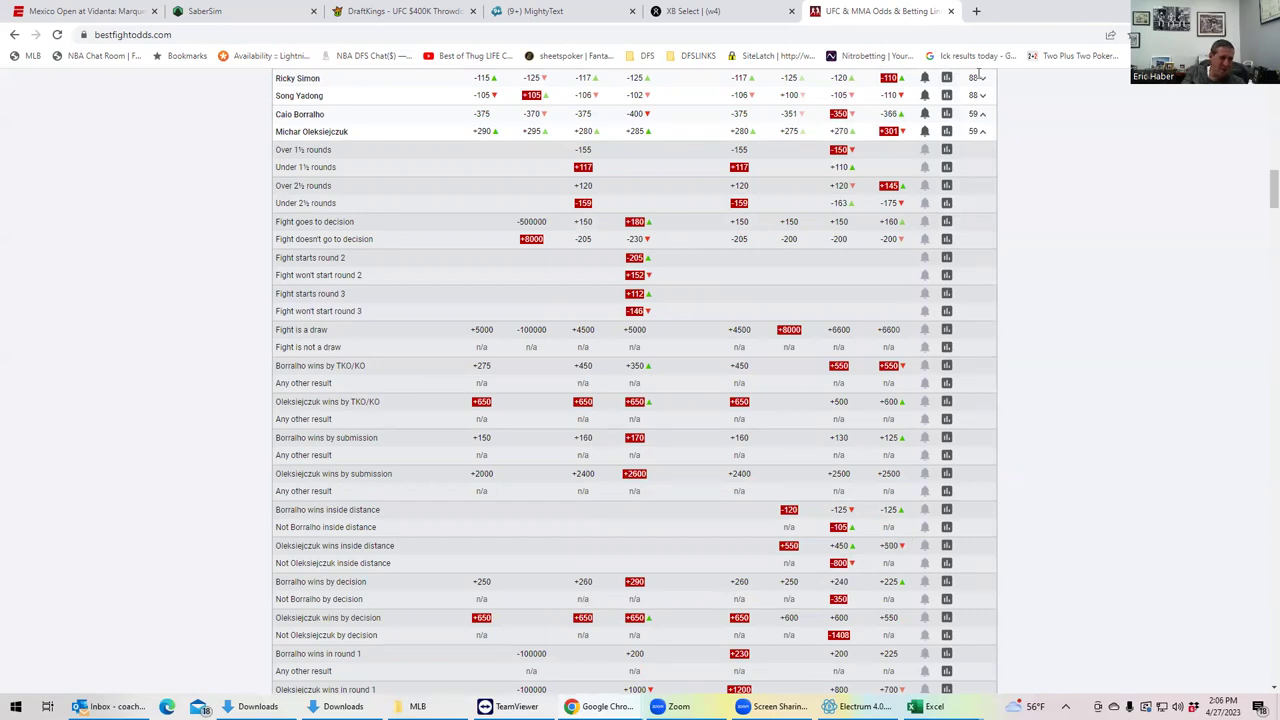
click(983, 133)
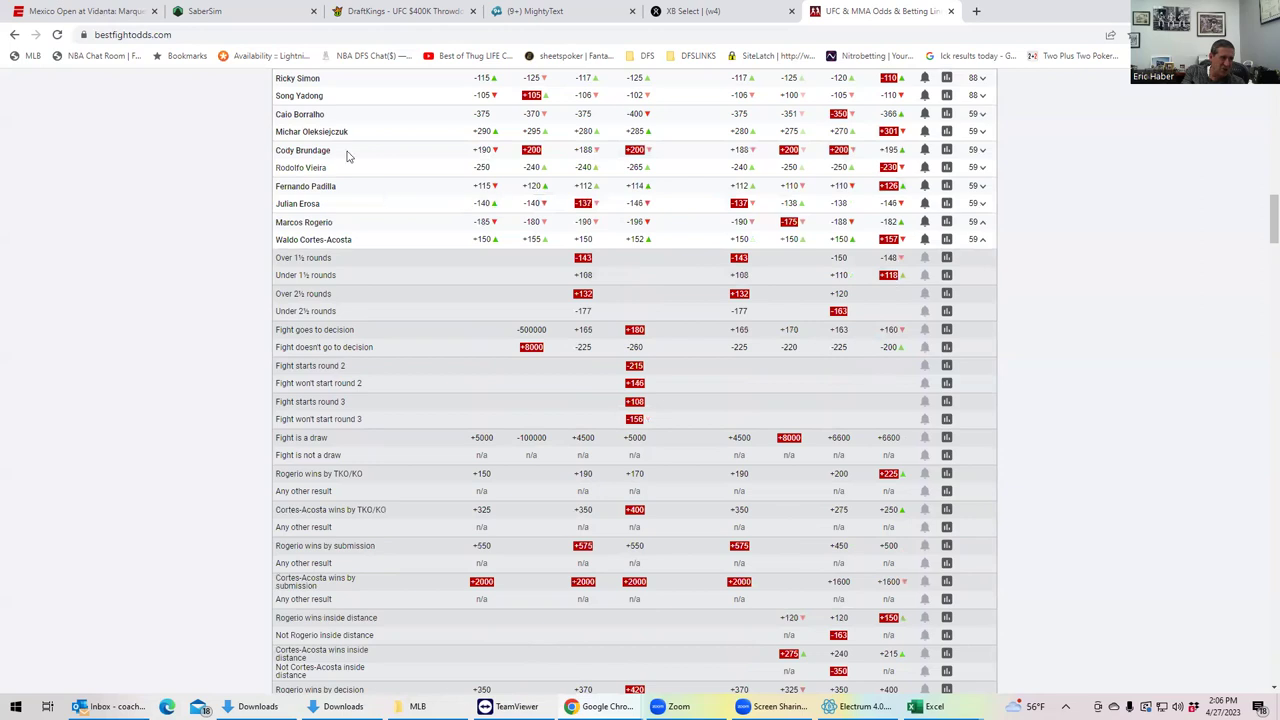
Check the Ricky Simon vs Song Yadong moneylines on BestFightOdds, and review their salaries and the full fighter list on DraftKings
scroll(346, 131, up, 1)
scroll(348, 127, up, 1)
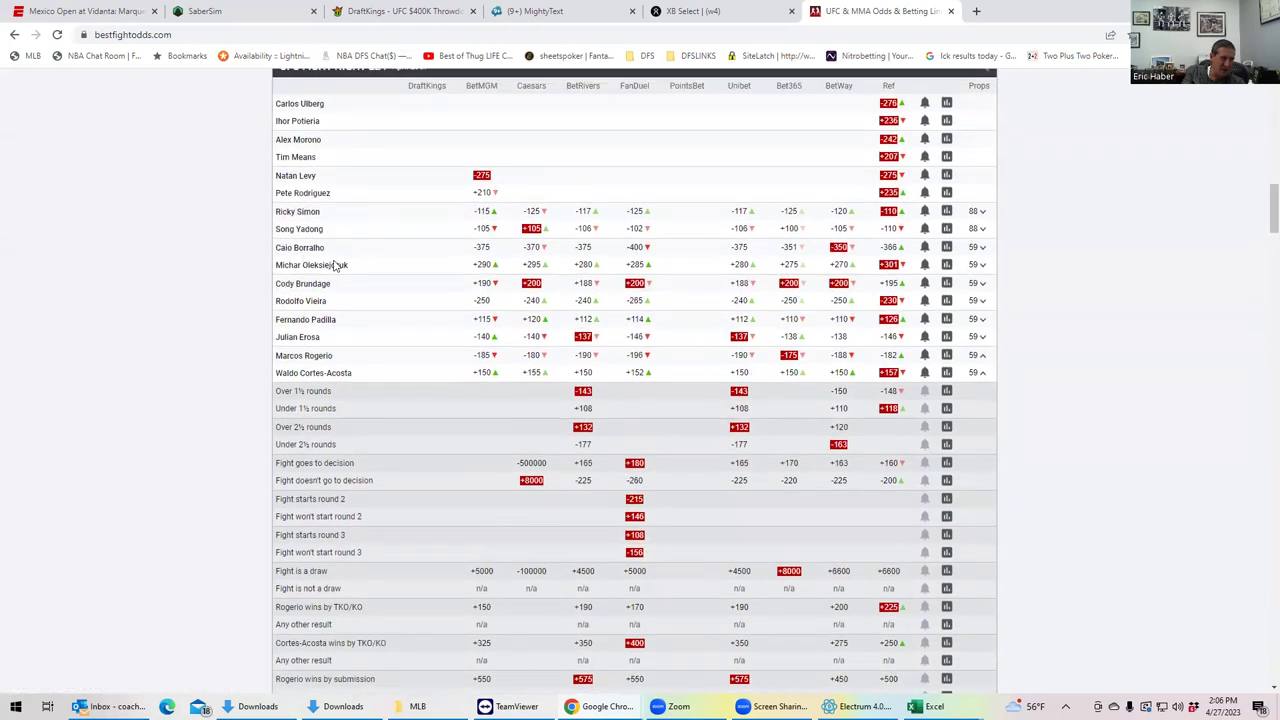
scroll(350, 244, up, 1)
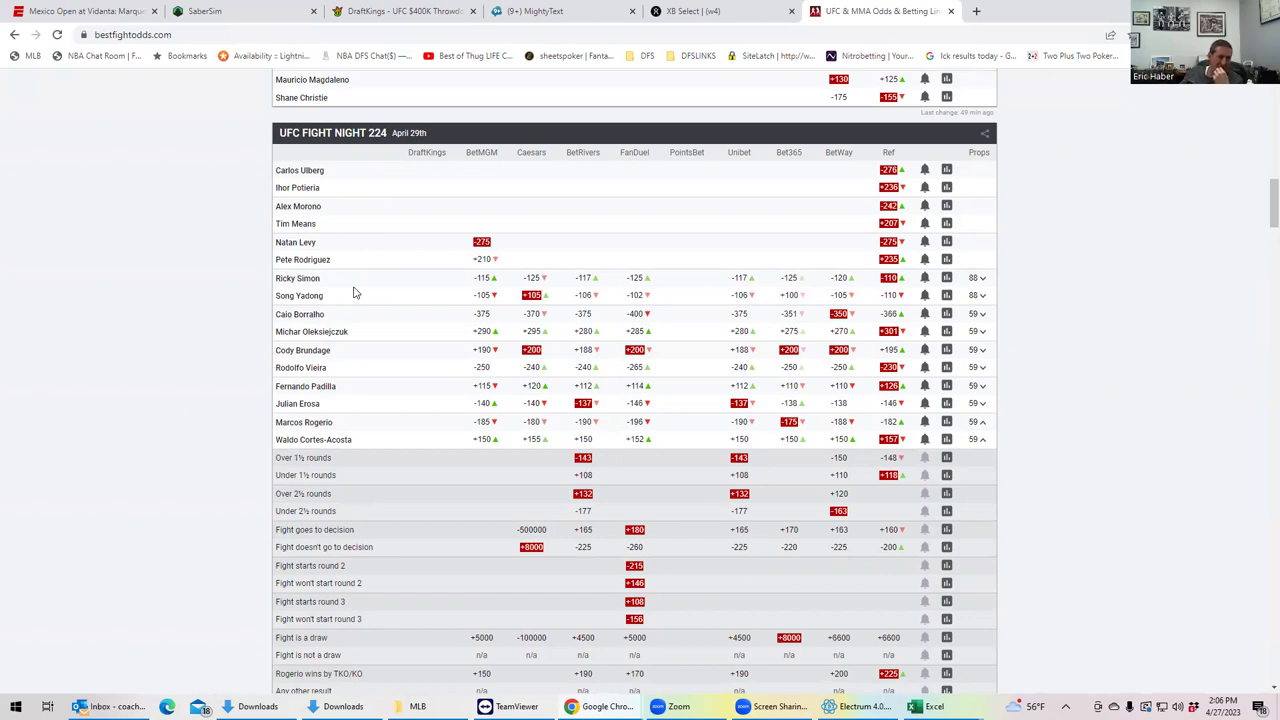
click(355, 11)
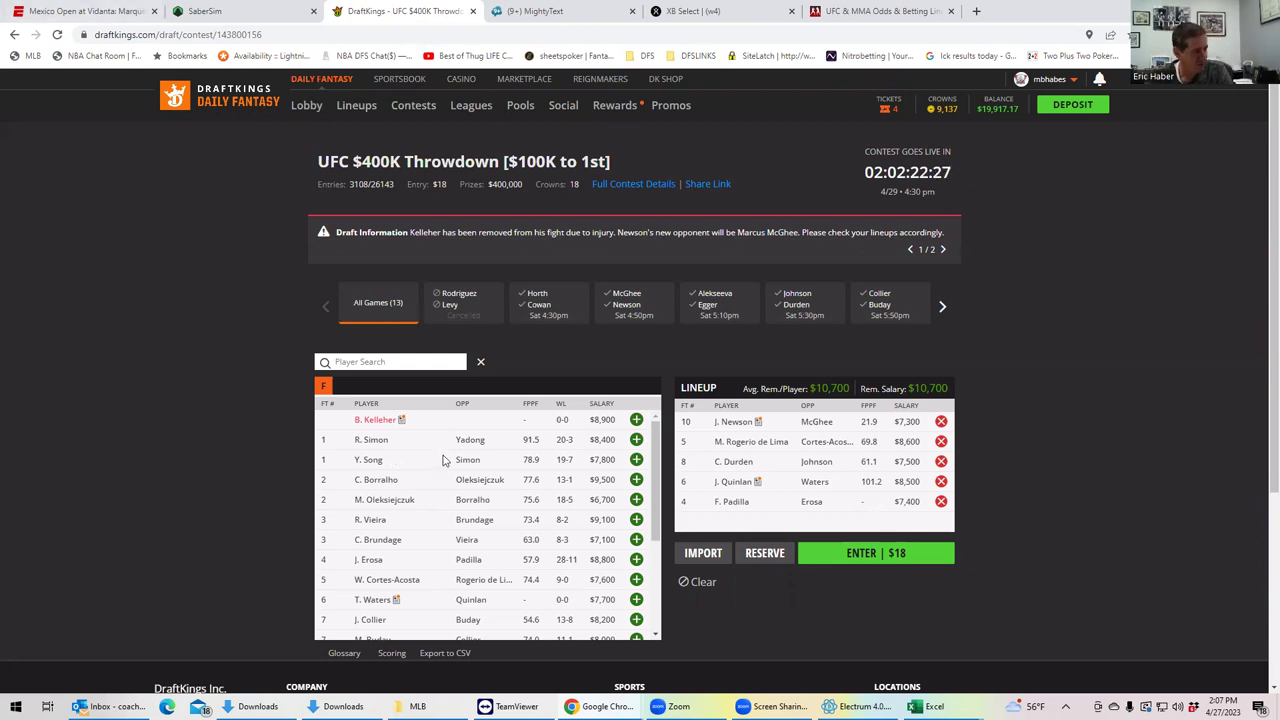
drag(656, 497, 645, 605)
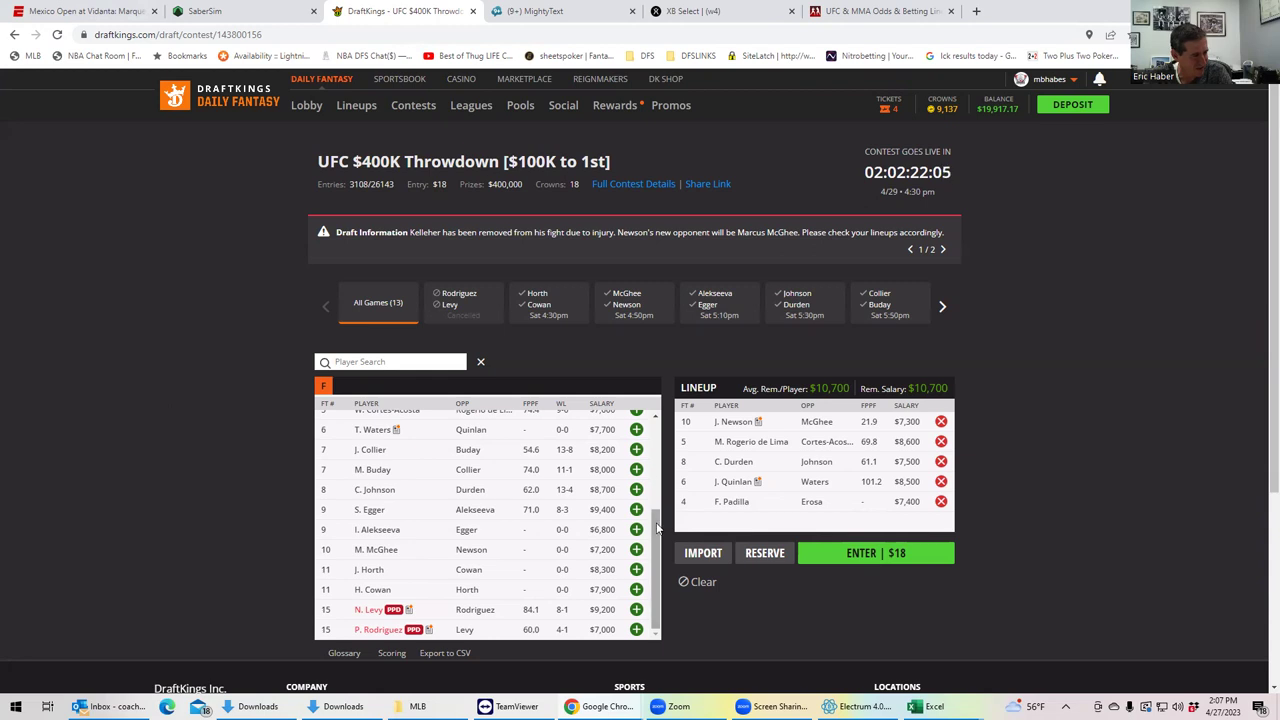
drag(656, 565, 641, 365)
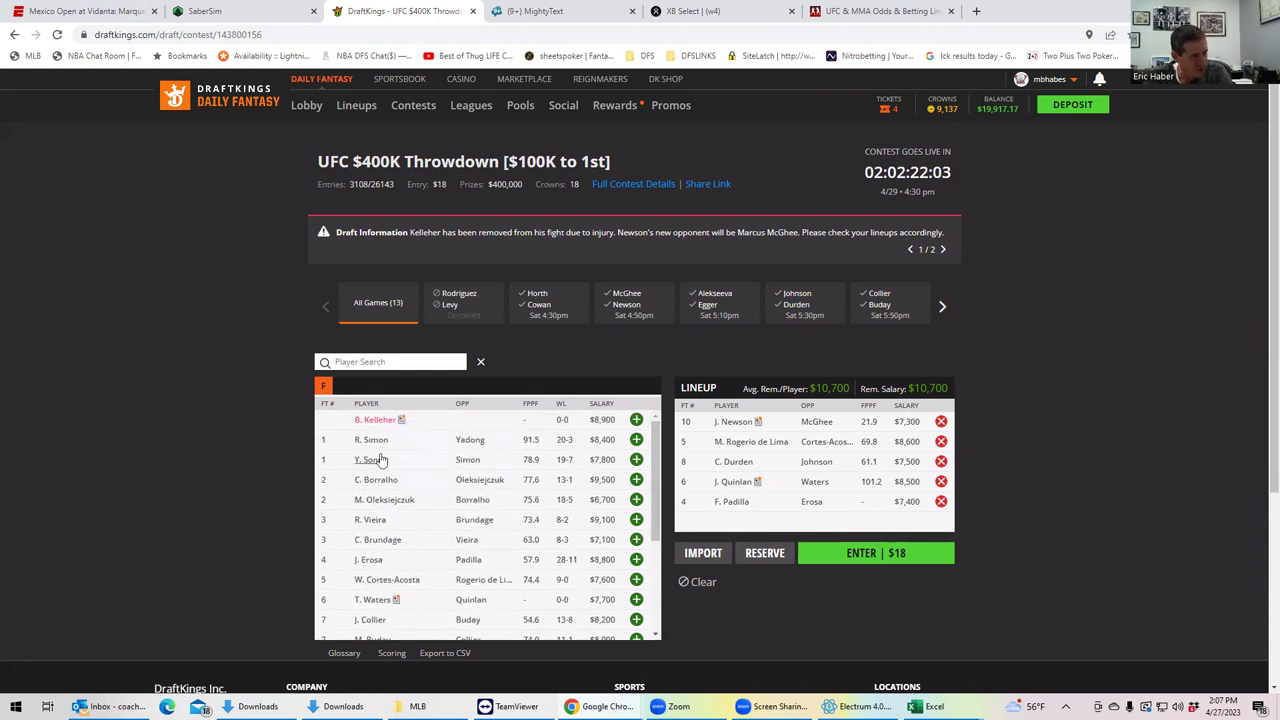